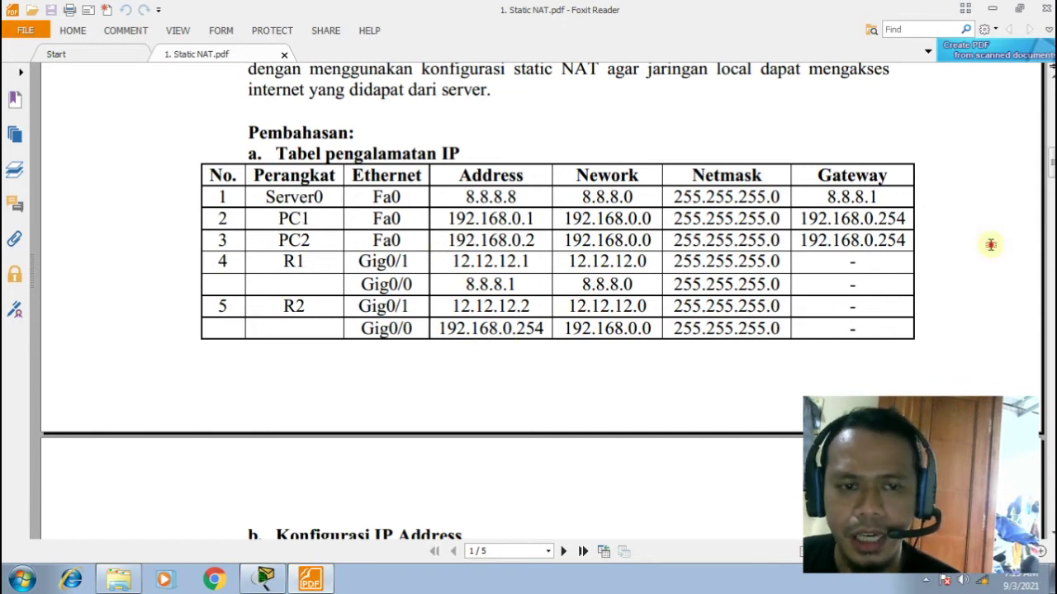
# Check the topology diagram in the Static NAT PDF, and place a Server-PT in the lower-left area of the Packet Tracer workspace
pyautogui.scroll(6, 991, 252)
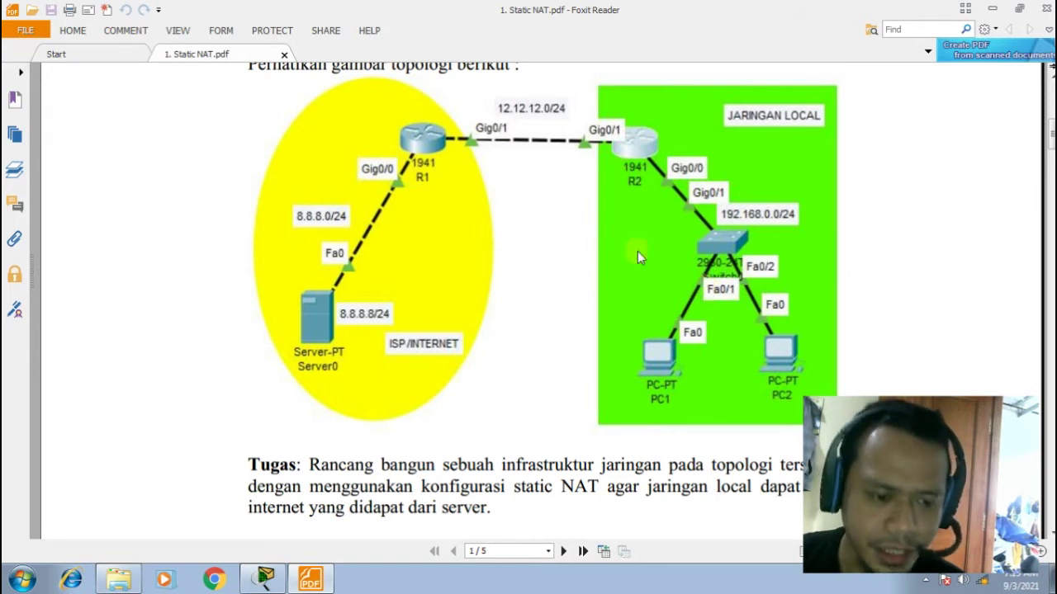
pyautogui.click(263, 580)
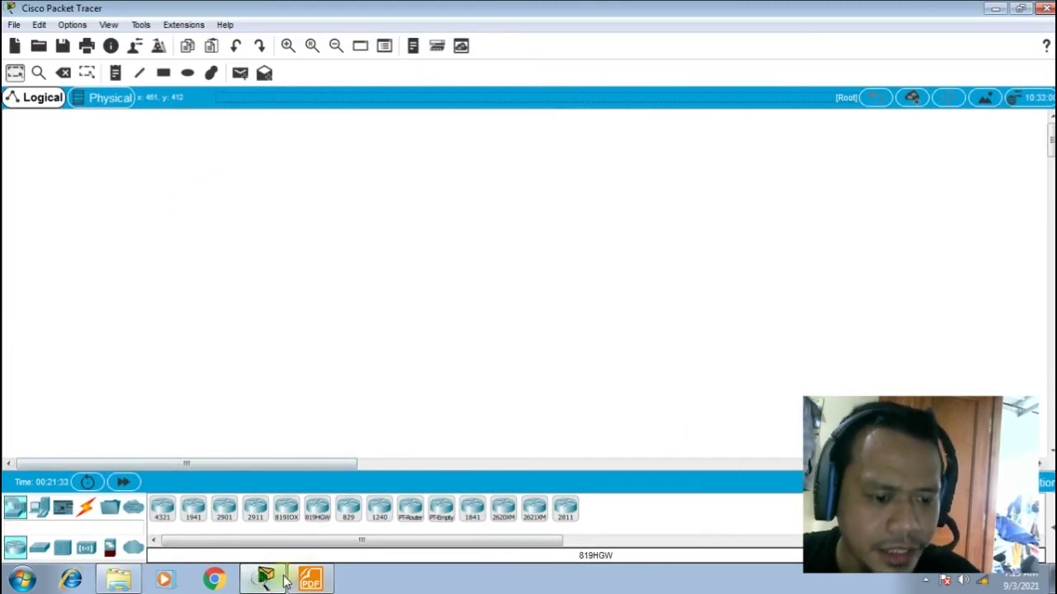
pyautogui.click(312, 580)
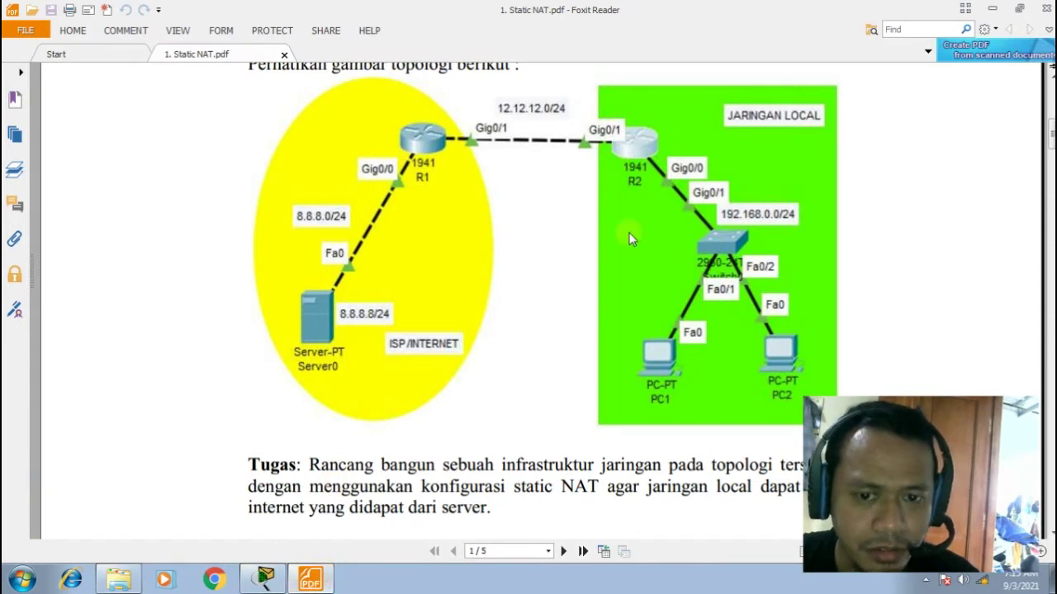
pyautogui.click(311, 581)
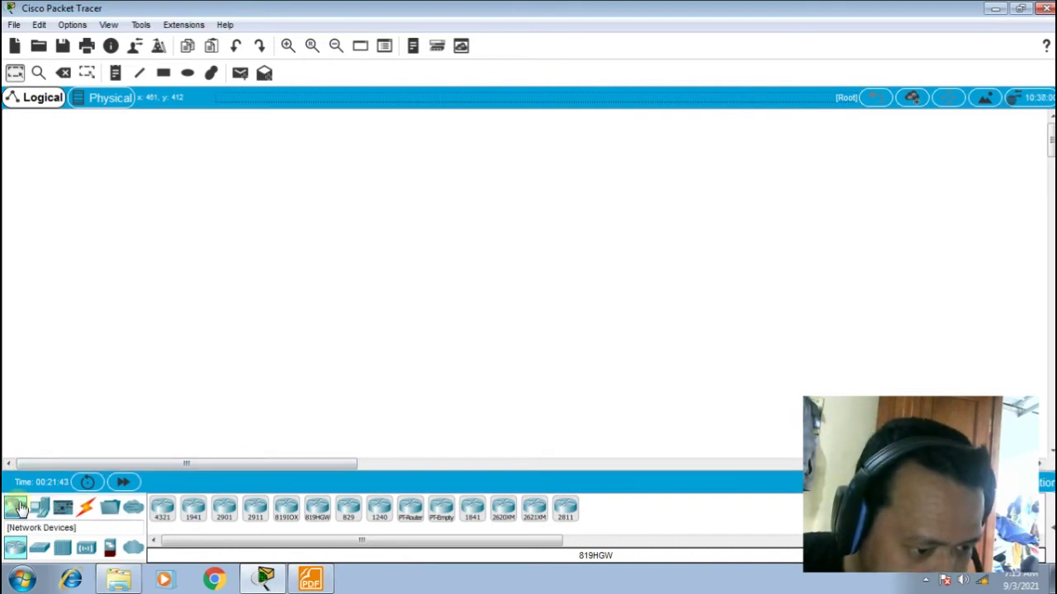
pyautogui.click(48, 505)
pyautogui.click(224, 509)
pyautogui.click(194, 324)
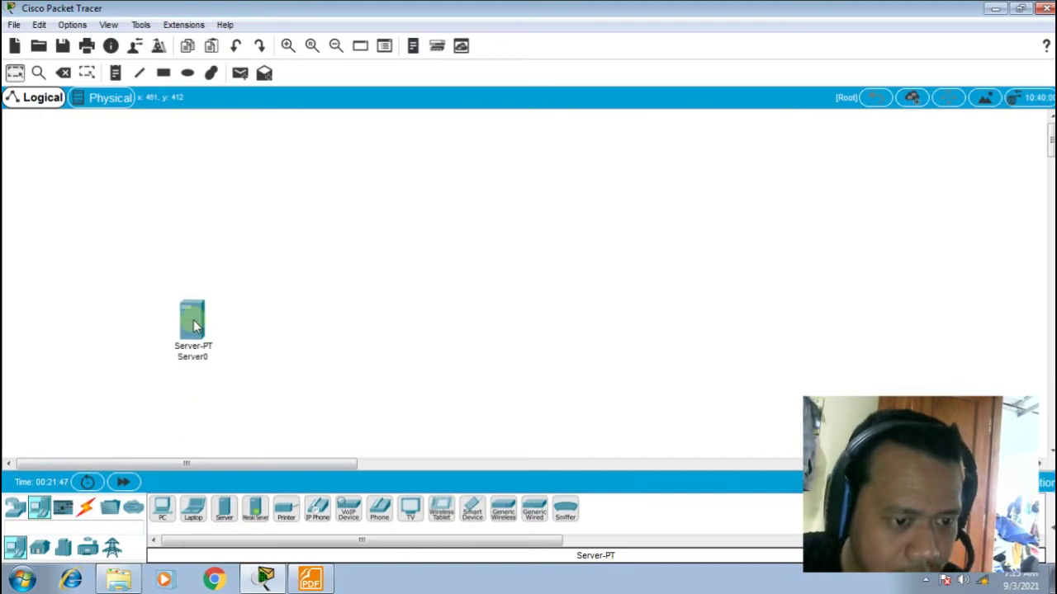
# Place two 1941 routers side by side above the server, and shift the server and Router1 slightly to the left
pyautogui.click(18, 509)
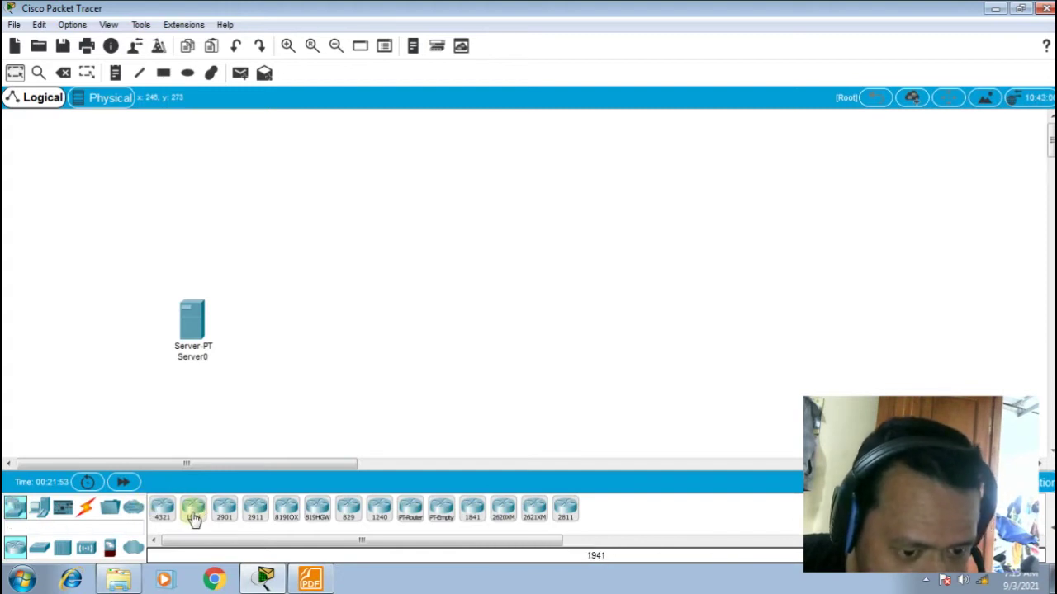
pyautogui.moveTo(192, 514); pyautogui.dragTo(255, 231)
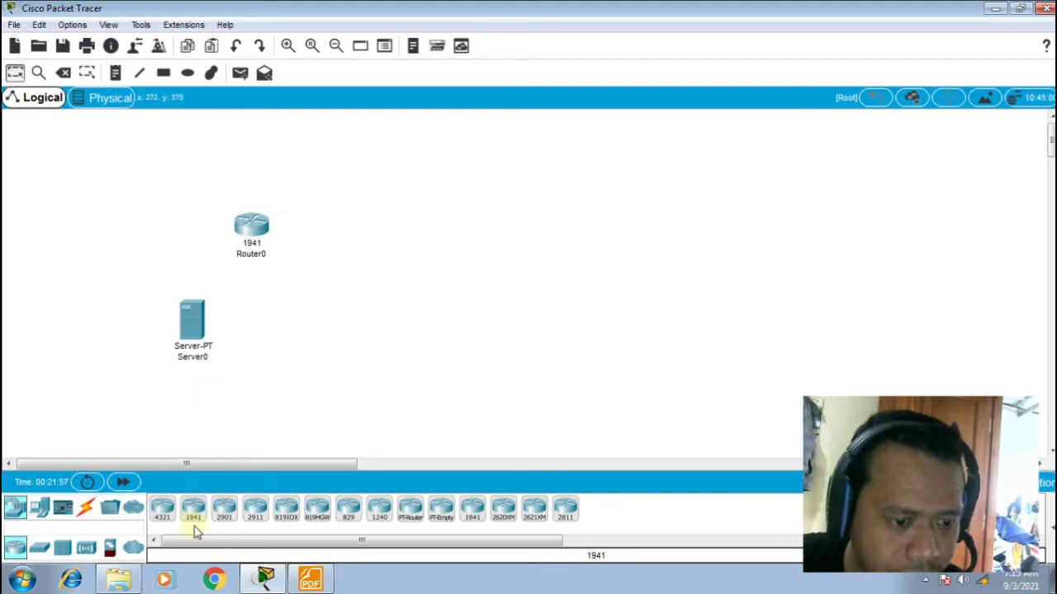
pyautogui.moveTo(194, 516); pyautogui.dragTo(436, 239)
pyautogui.moveTo(192, 324); pyautogui.dragTo(169, 333)
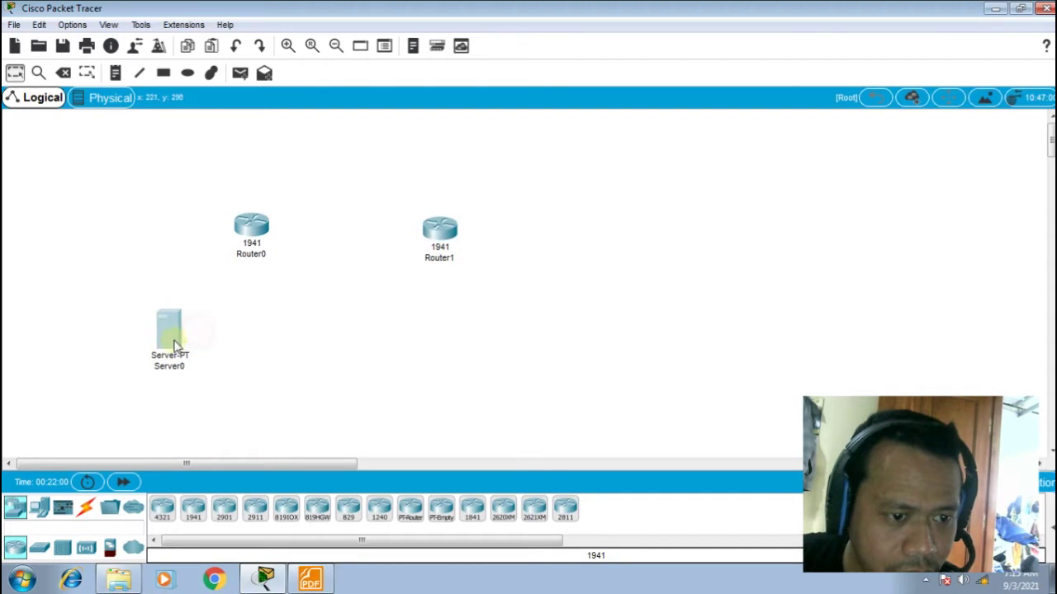
pyautogui.moveTo(452, 241); pyautogui.dragTo(439, 236)
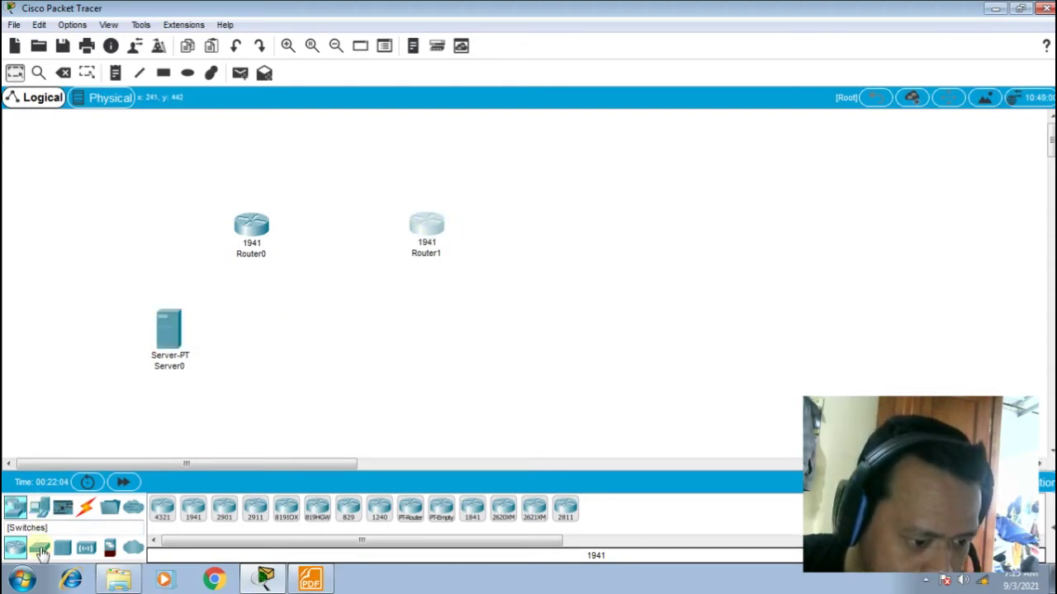
# Add a 2960 switch below and right of Router1, and two PCs side by side beneath the switch
pyautogui.click(39, 549)
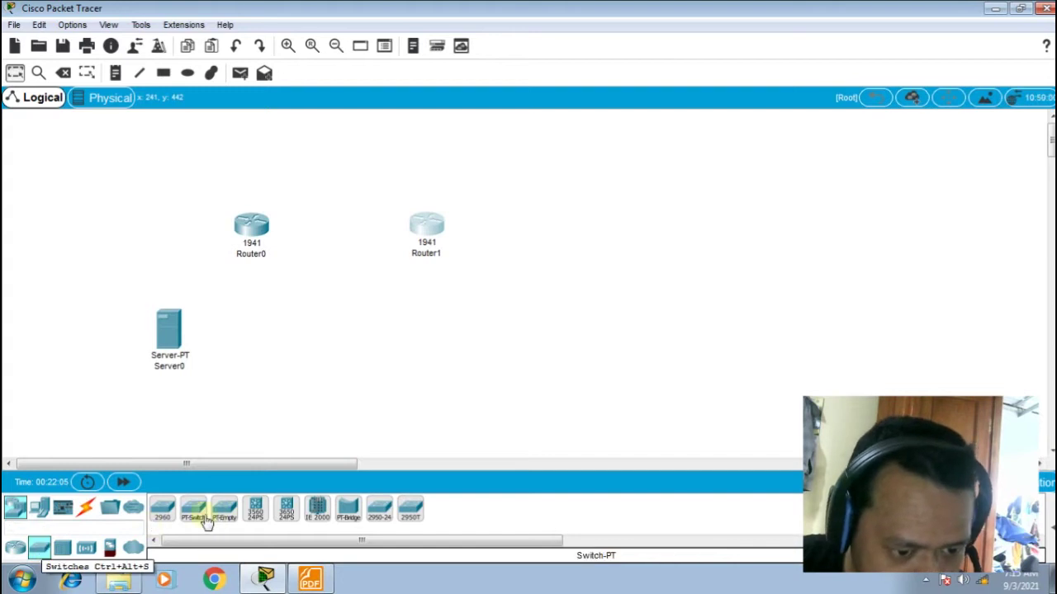
pyautogui.moveTo(162, 513); pyautogui.dragTo(492, 293)
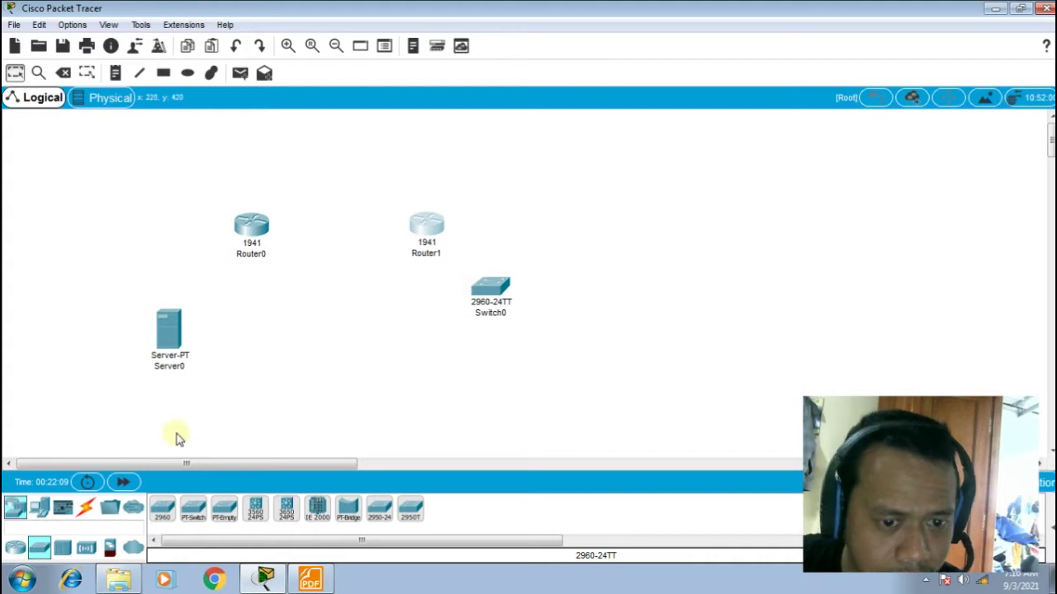
pyautogui.click(41, 510)
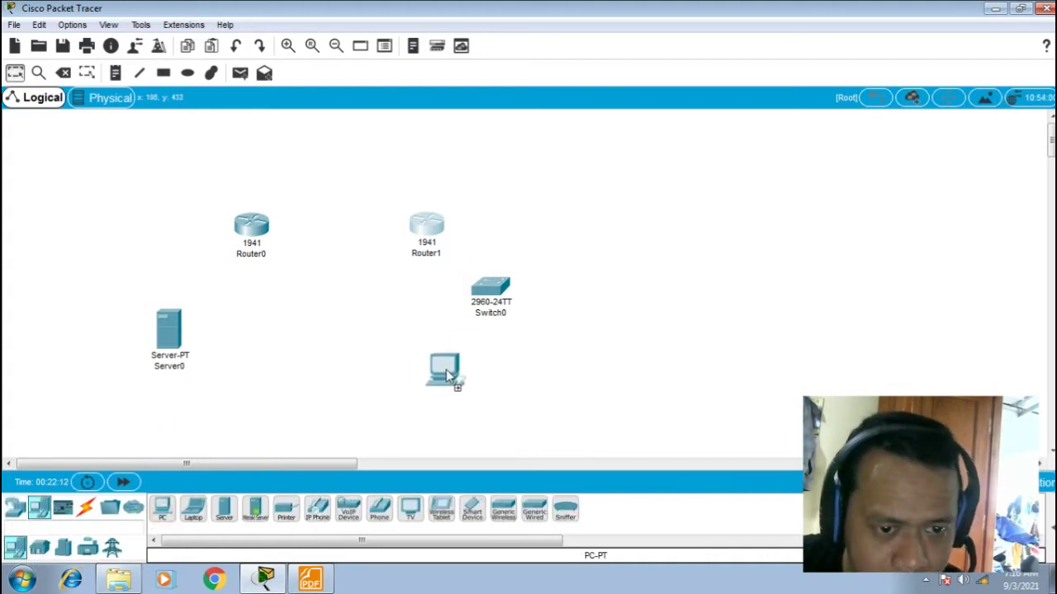
pyautogui.moveTo(422, 382); pyautogui.dragTo(423, 383)
pyautogui.moveTo(162, 508); pyautogui.dragTo(548, 395)
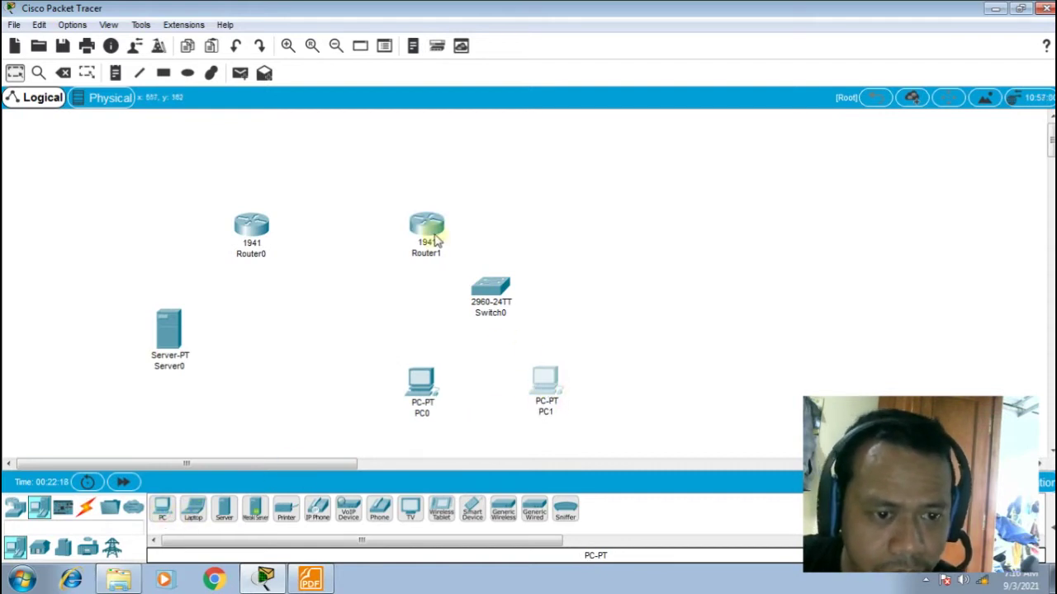
# Rearrange Router0, Router1, Switch0, PC0 and PC1 higher in the workspace to follow the reference topology layout
pyautogui.moveTo(254, 233); pyautogui.dragTo(273, 200)
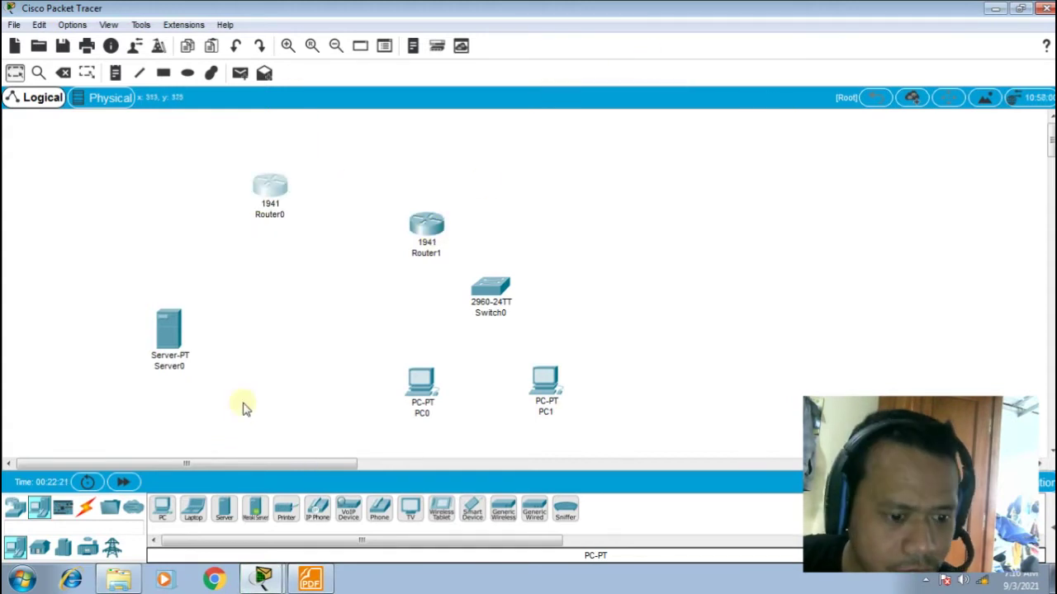
pyautogui.click(263, 578)
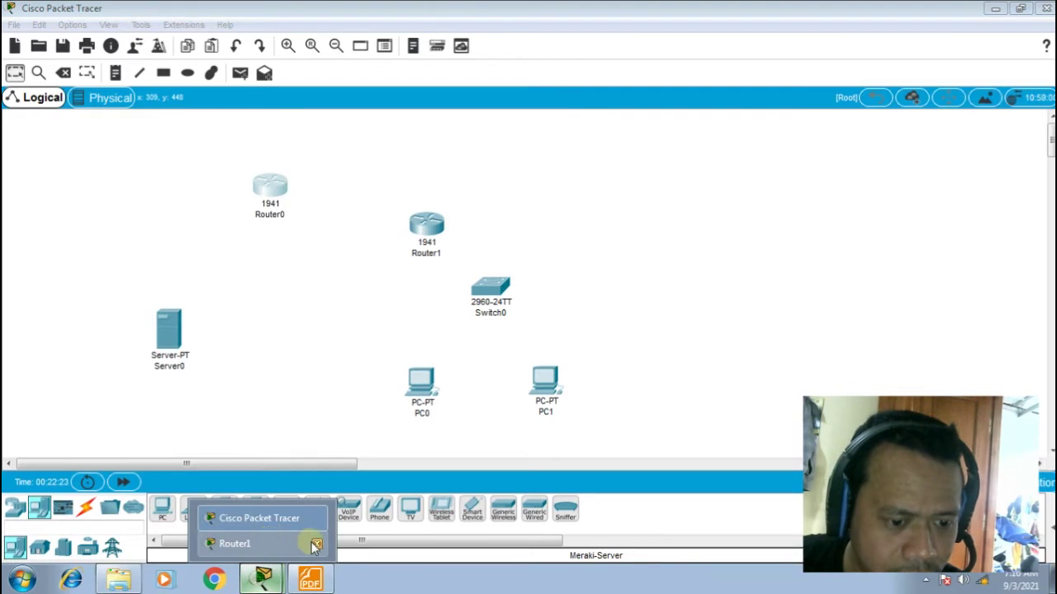
pyautogui.moveTo(275, 203); pyautogui.dragTo(276, 186)
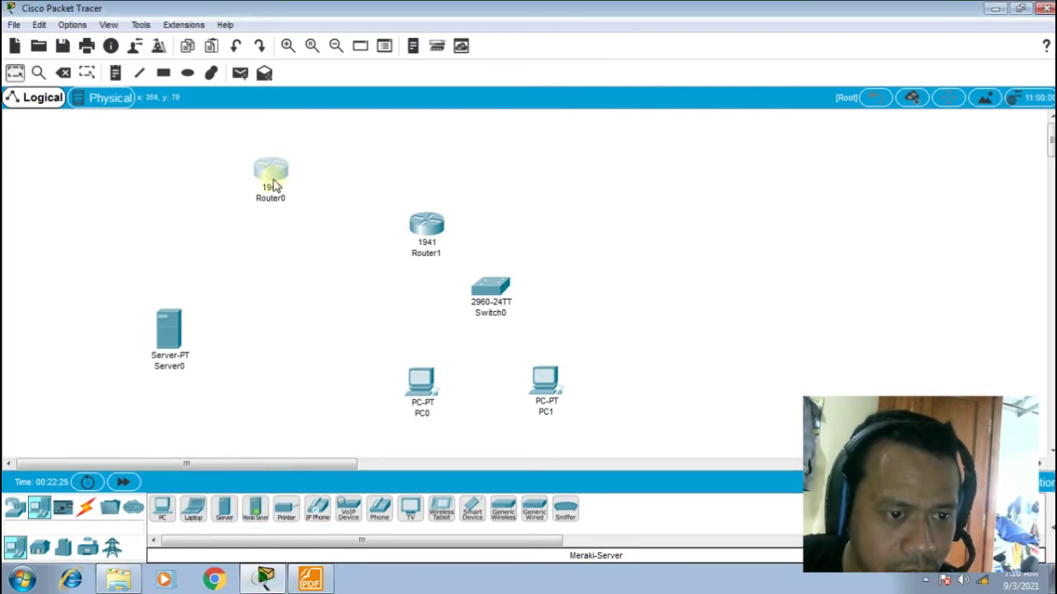
pyautogui.moveTo(430, 230); pyautogui.dragTo(440, 183)
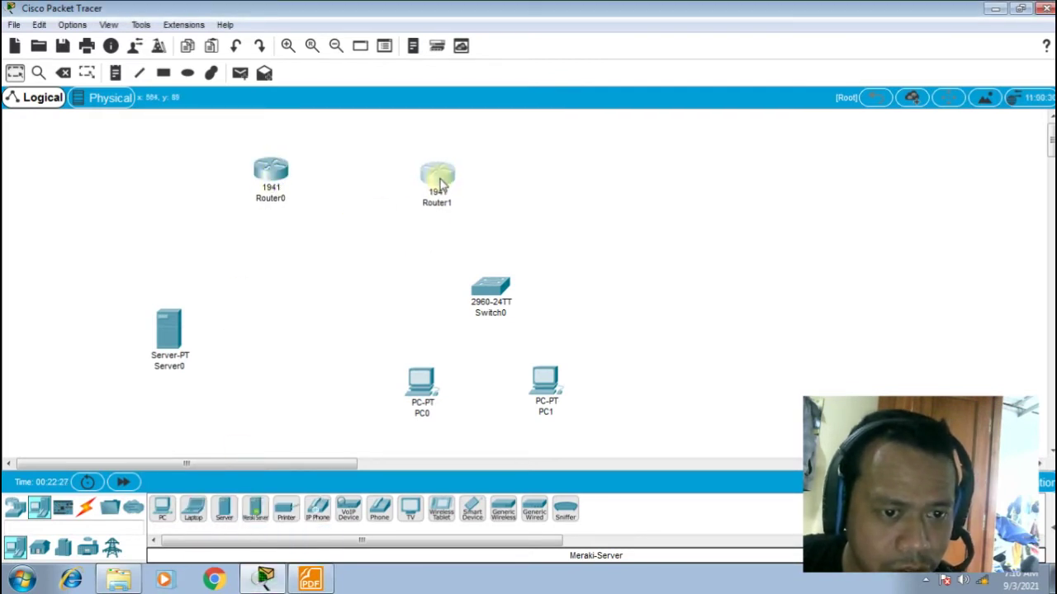
pyautogui.moveTo(487, 295); pyautogui.dragTo(507, 259)
pyautogui.moveTo(427, 390); pyautogui.dragTo(462, 346)
pyautogui.moveTo(549, 390); pyautogui.dragTo(561, 354)
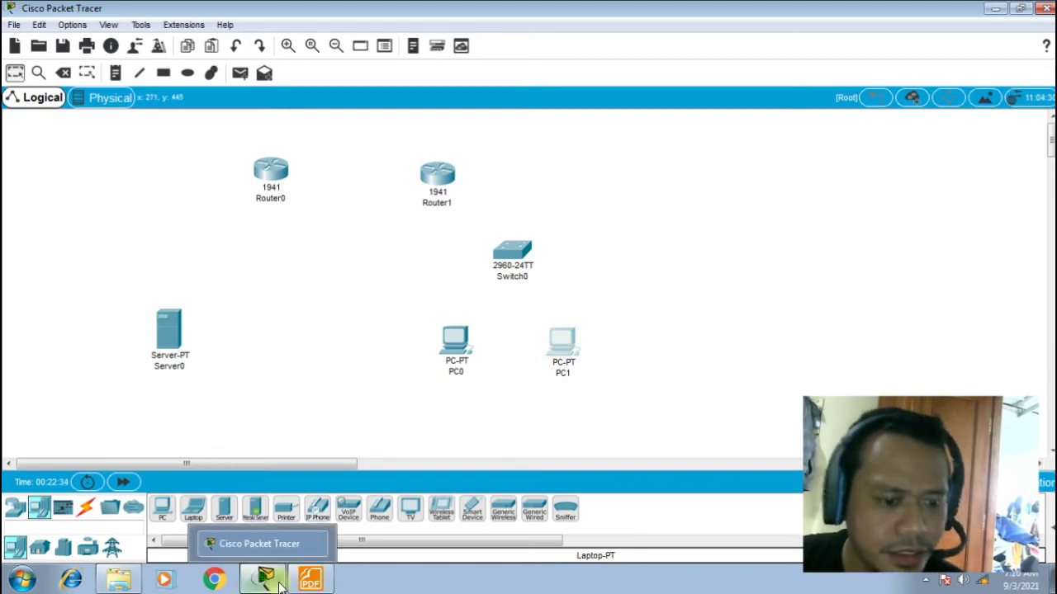
# Check the cabling in the PDF topology, and connect Server0's FastEthernet0 to Router0's GigabitEthernet0/0 with a copper cross-over cable
pyautogui.click(310, 580)
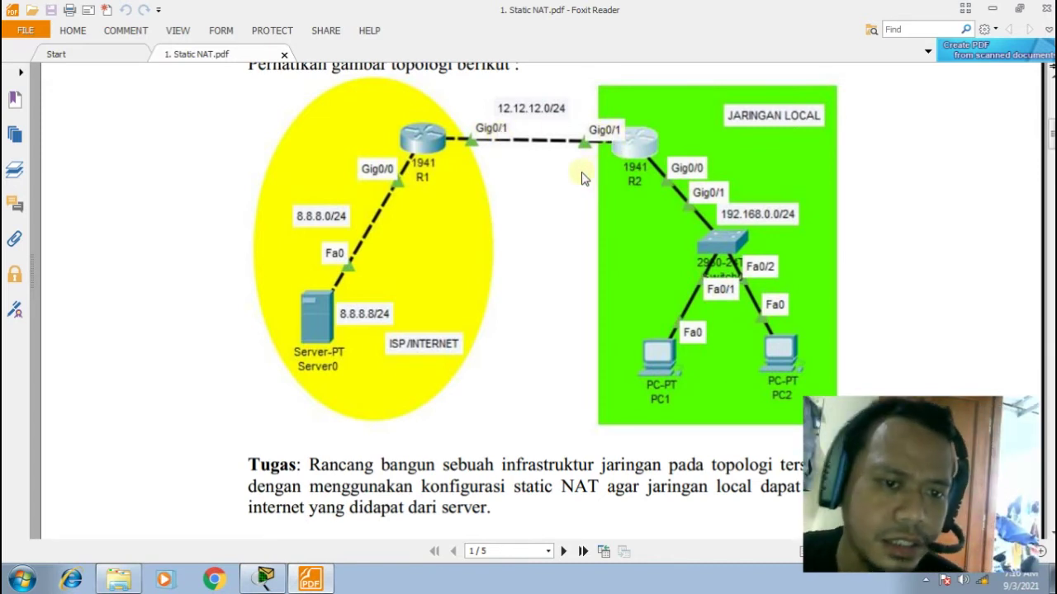
pyautogui.click(265, 582)
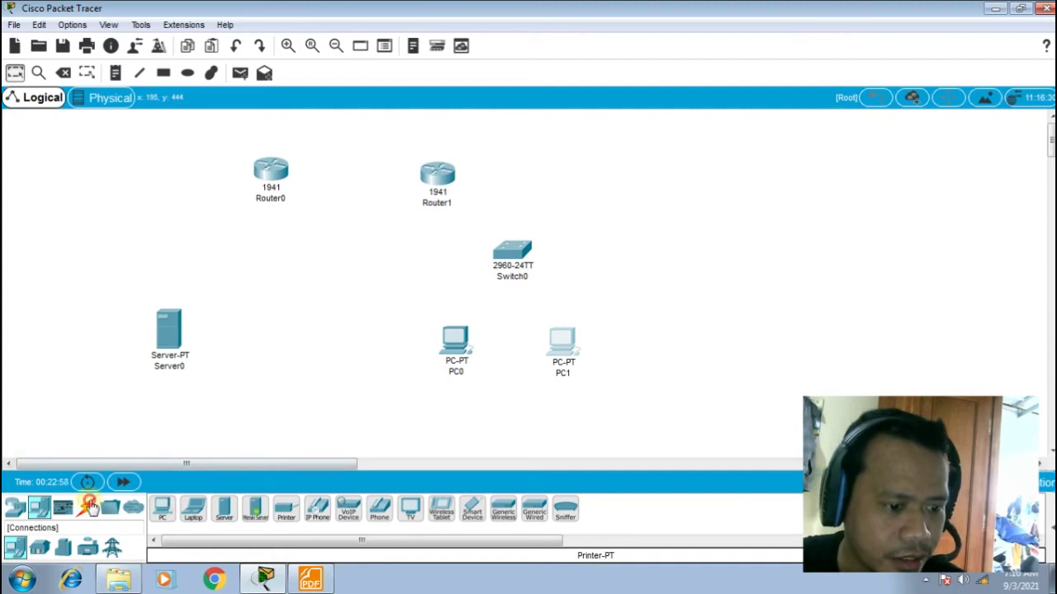
pyautogui.click(88, 506)
pyautogui.click(254, 512)
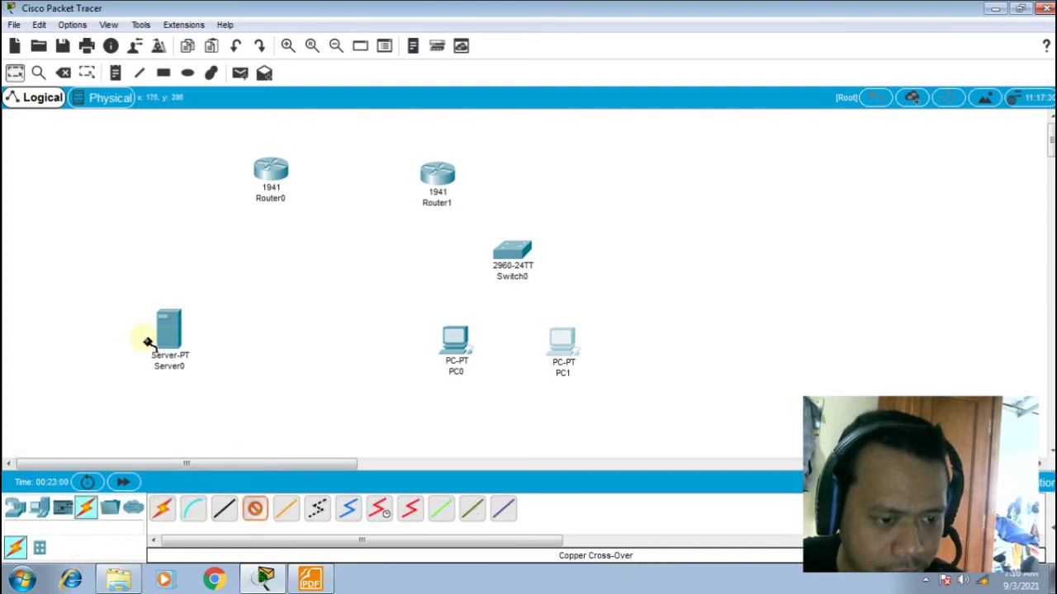
pyautogui.click(169, 330)
pyautogui.click(191, 337)
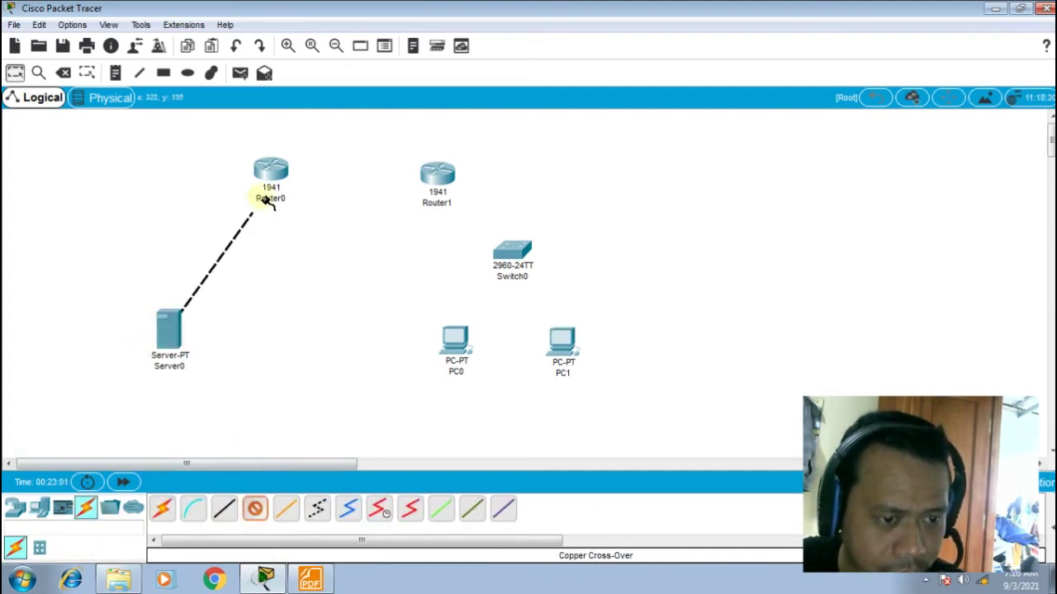
pyautogui.click(268, 171)
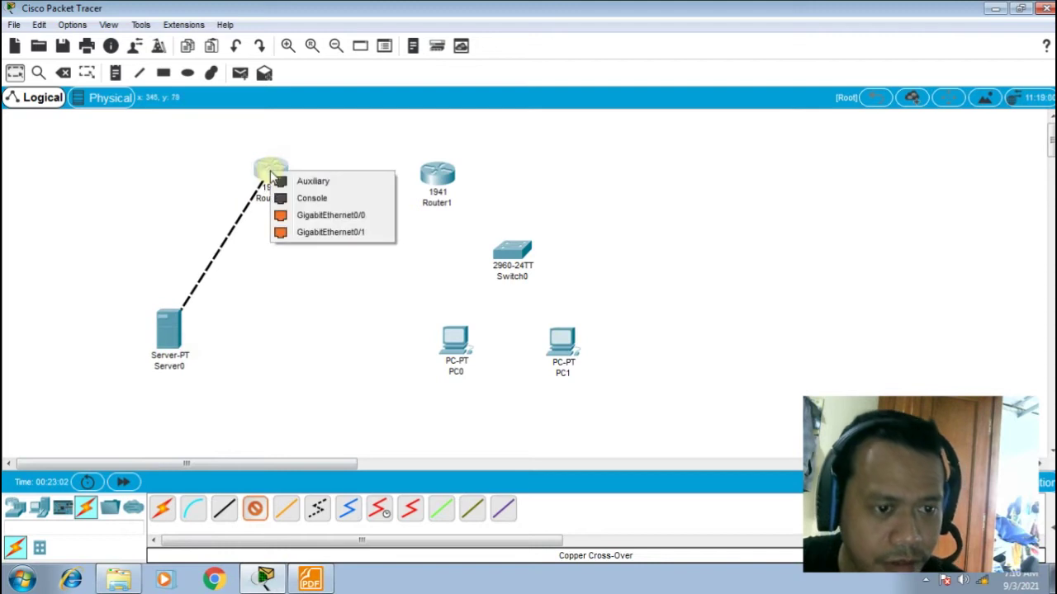
pyautogui.click(292, 217)
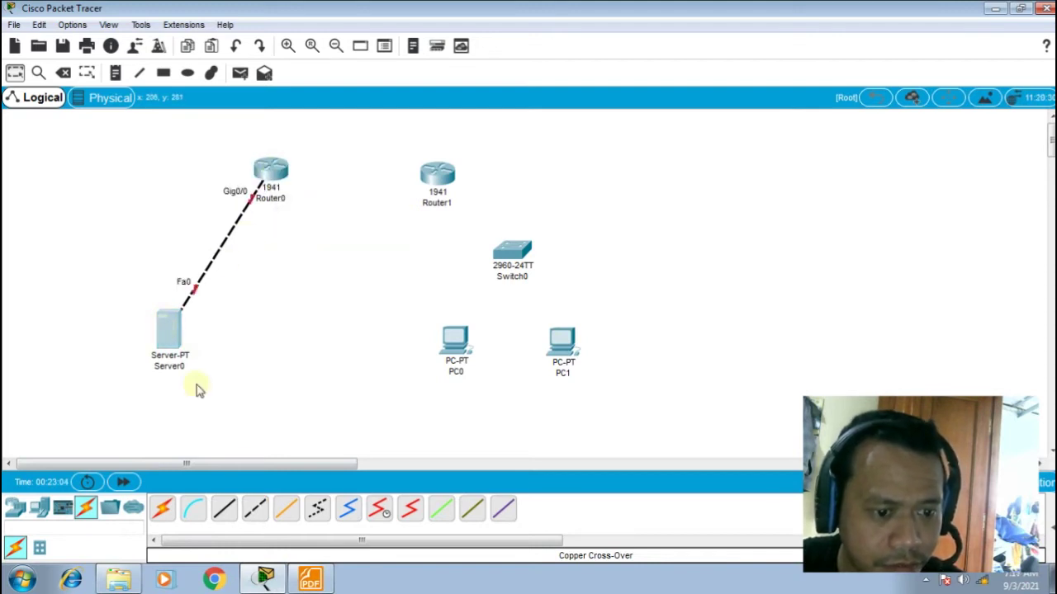
# Connect Router0's GigabitEthernet0/1 to Router1's GigabitEthernet0/1 with a copper cross-over cable, and align Router1 level with Router0
pyautogui.click(256, 510)
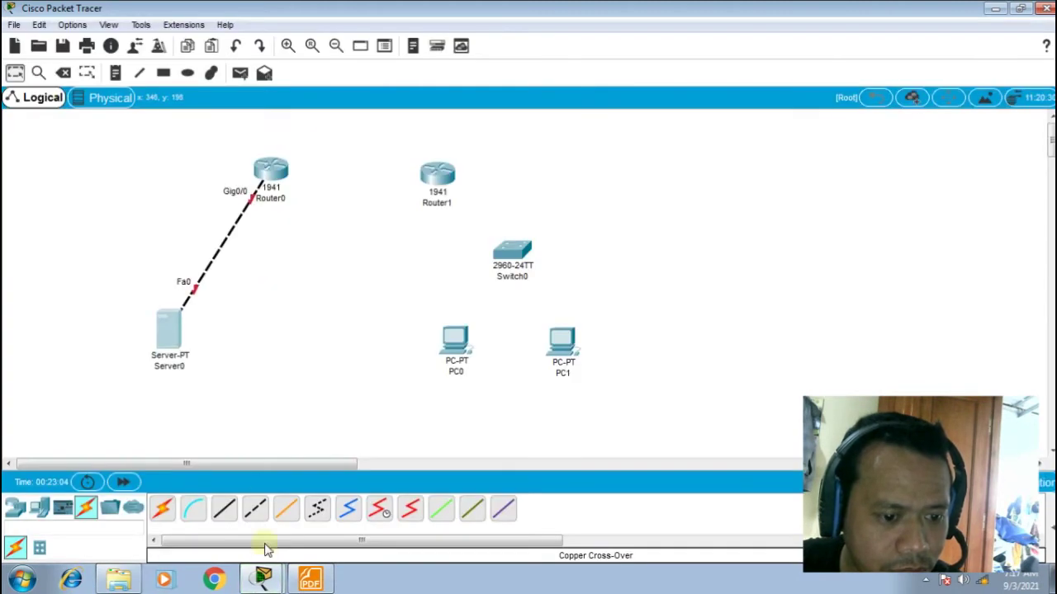
pyautogui.click(262, 580)
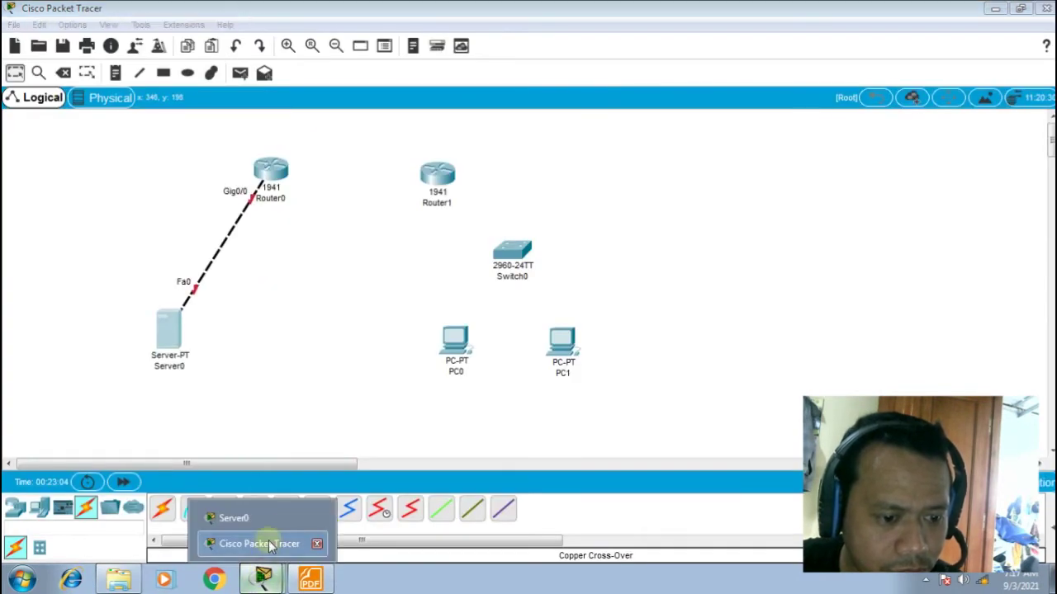
pyautogui.click(317, 518)
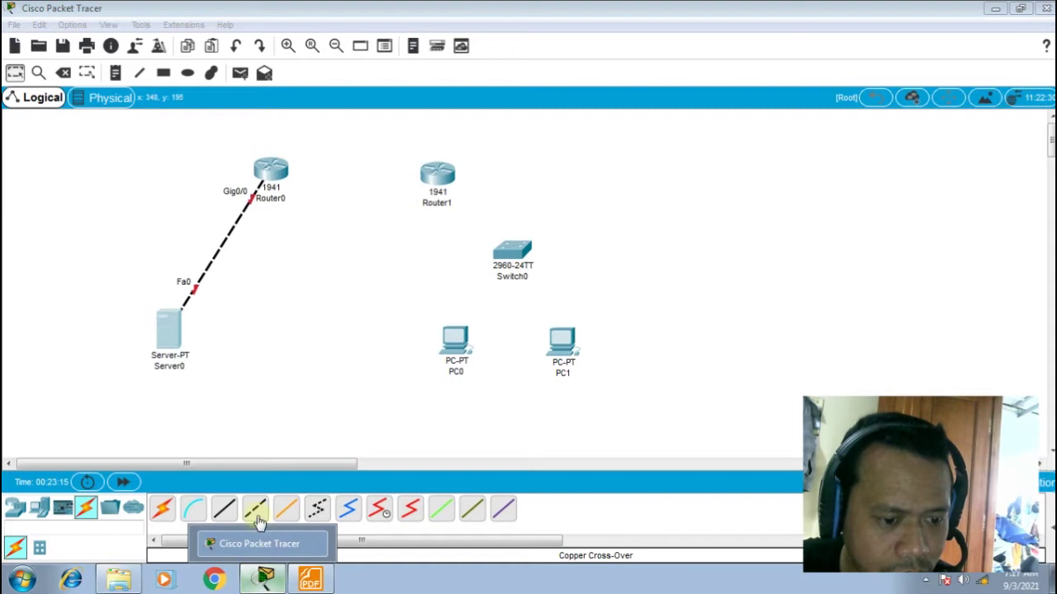
pyautogui.click(256, 517)
pyautogui.click(273, 172)
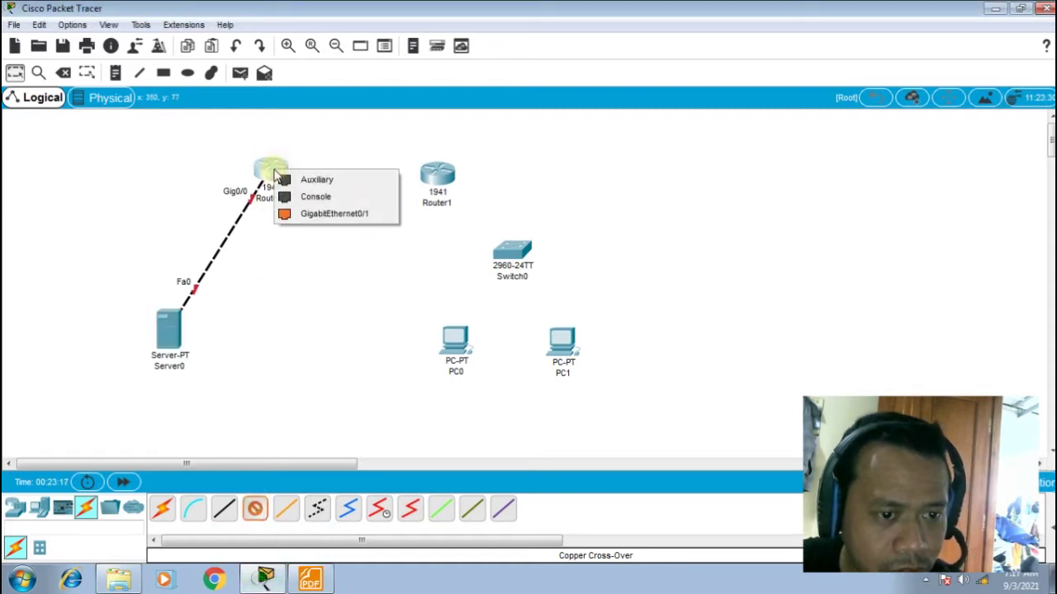
pyautogui.click(322, 213)
pyautogui.click(440, 174)
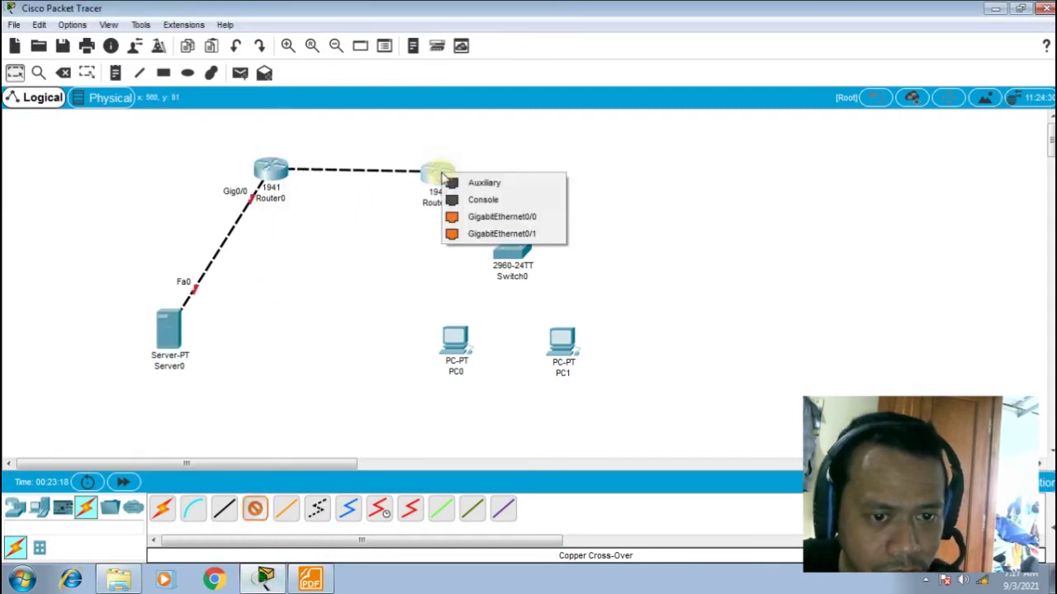
pyautogui.click(475, 235)
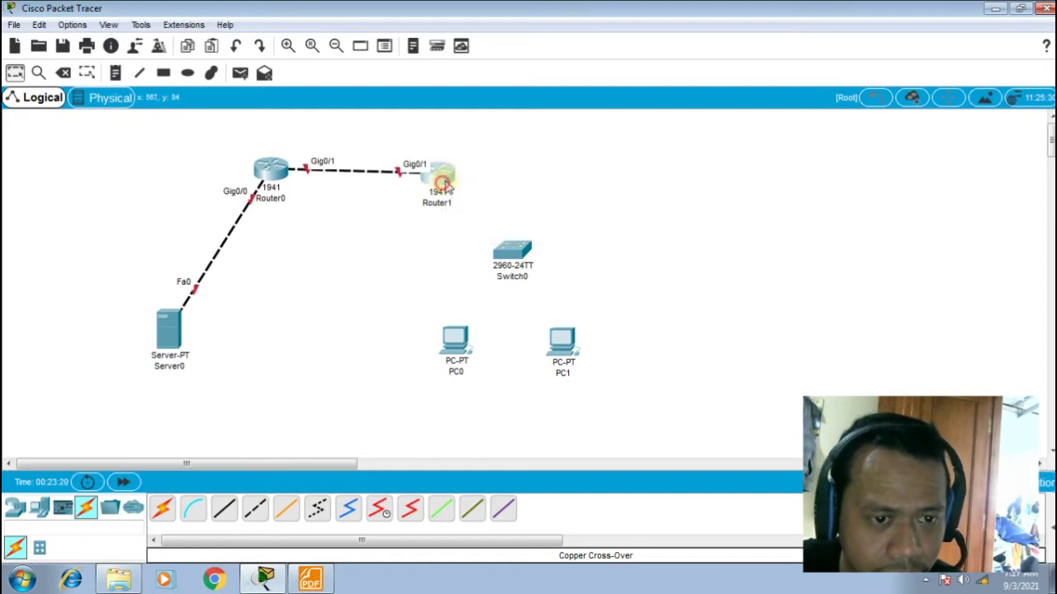
pyautogui.moveTo(451, 188); pyautogui.dragTo(454, 186)
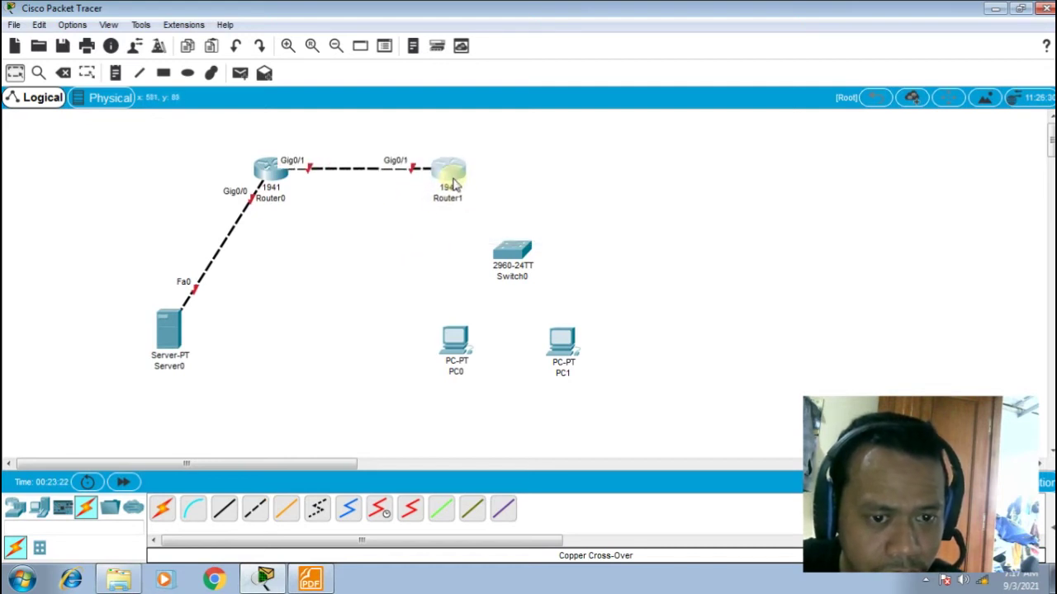
# Connect Router1's GigabitEthernet0/0 to Switch0's GigabitEthernet0/1 with a copper straight-through cable, checking the port in the PDF topology
pyautogui.click(225, 511)
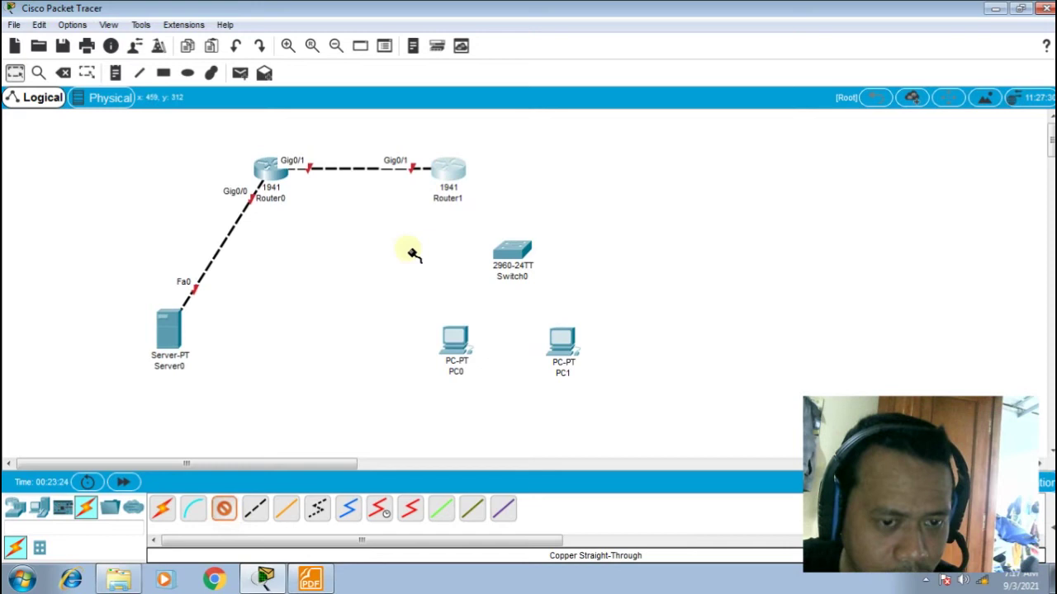
pyautogui.click(448, 173)
pyautogui.click(490, 218)
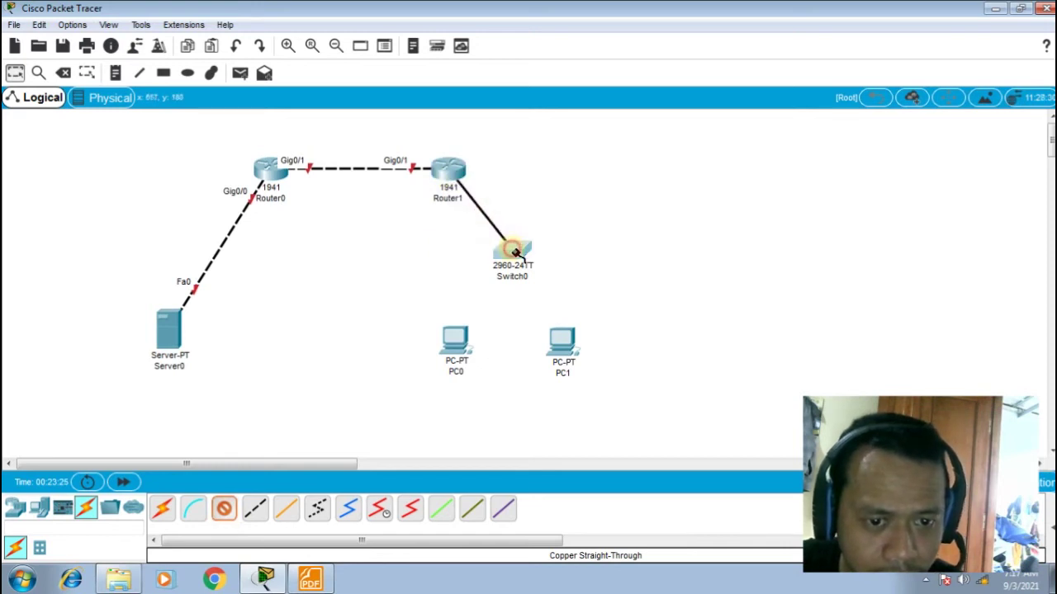
pyautogui.click(509, 252)
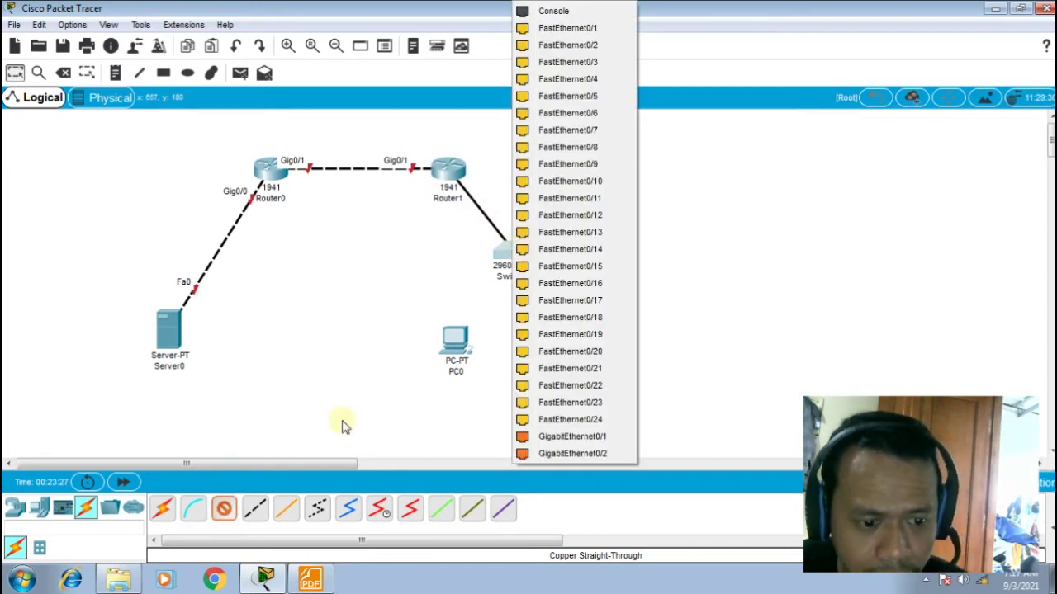
pyautogui.click(310, 581)
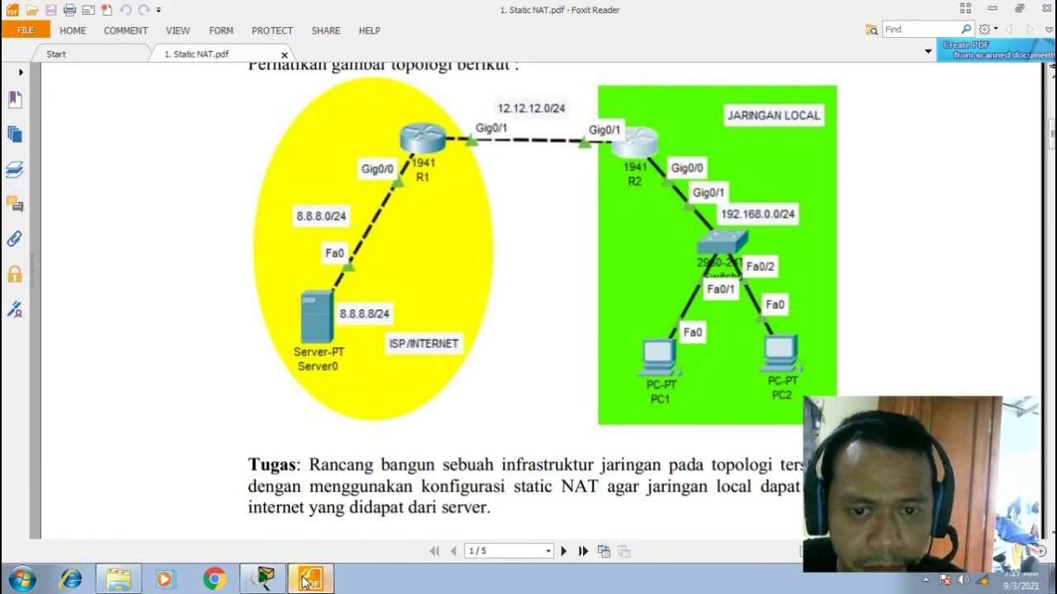
pyautogui.click(307, 580)
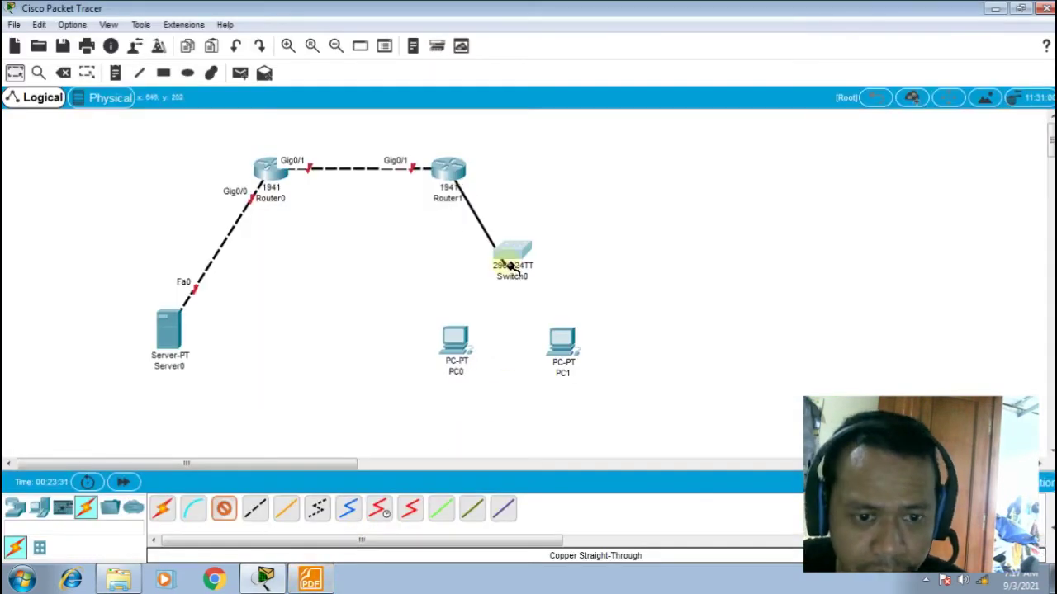
pyautogui.click(512, 258)
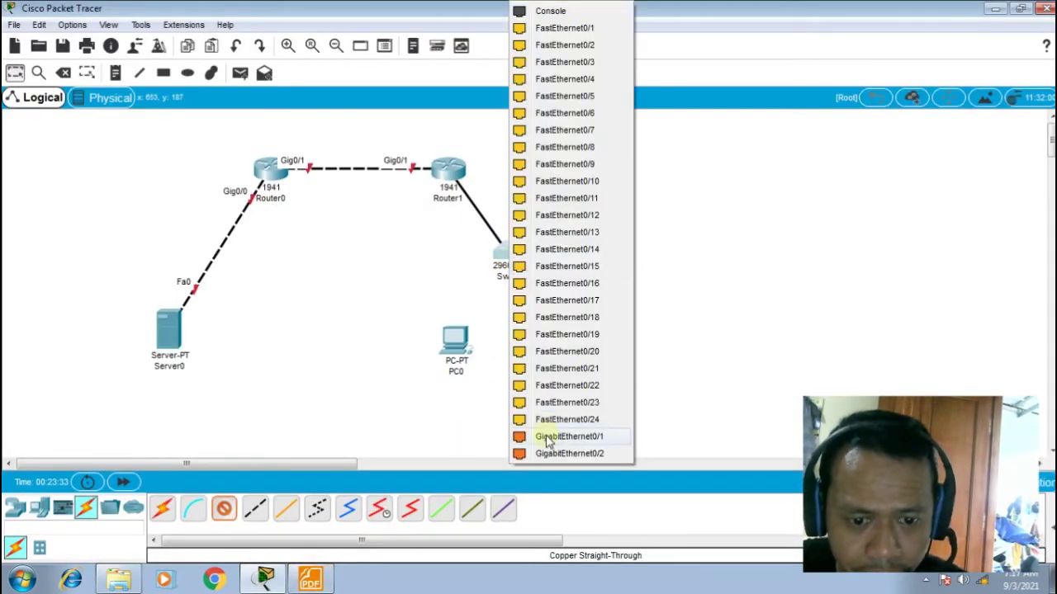
pyautogui.click(545, 436)
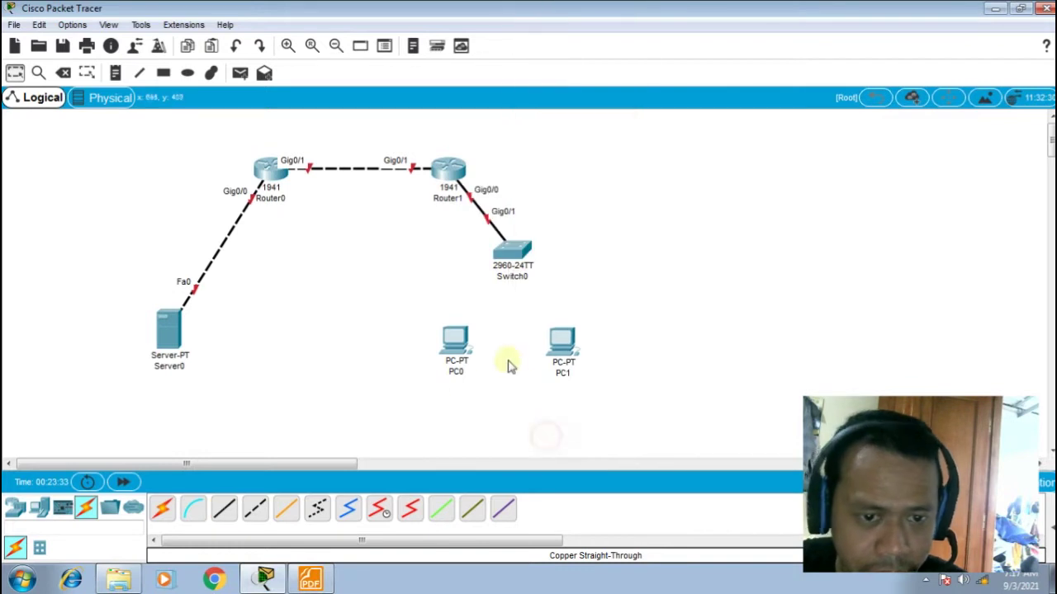
# Connect Switch0's FastEthernet0/1 to PC0's FastEthernet0 with a copper straight-through cable
pyautogui.click(223, 507)
pyautogui.click(512, 254)
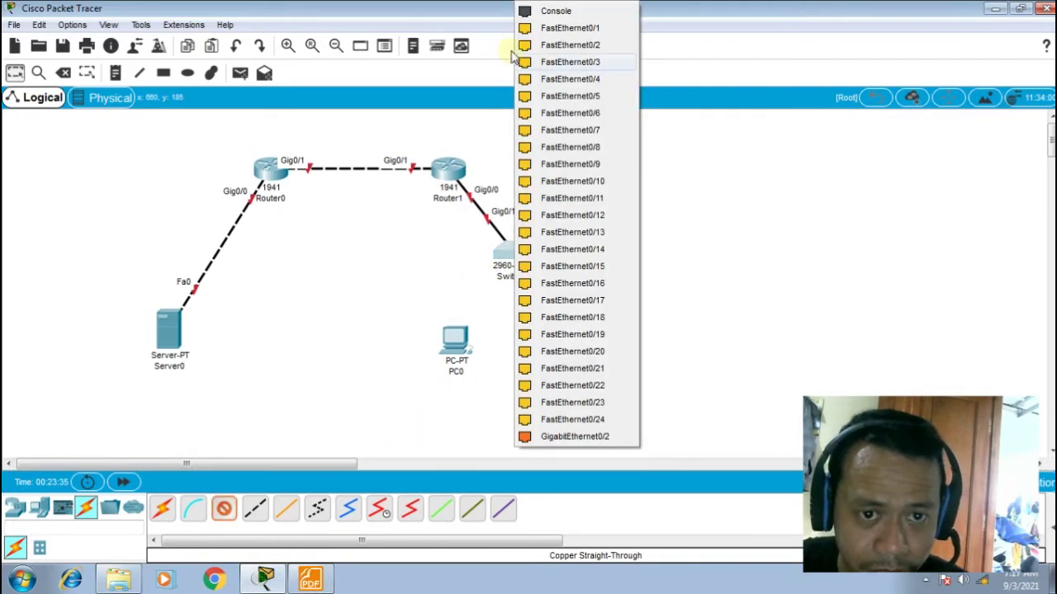
pyautogui.click(558, 43)
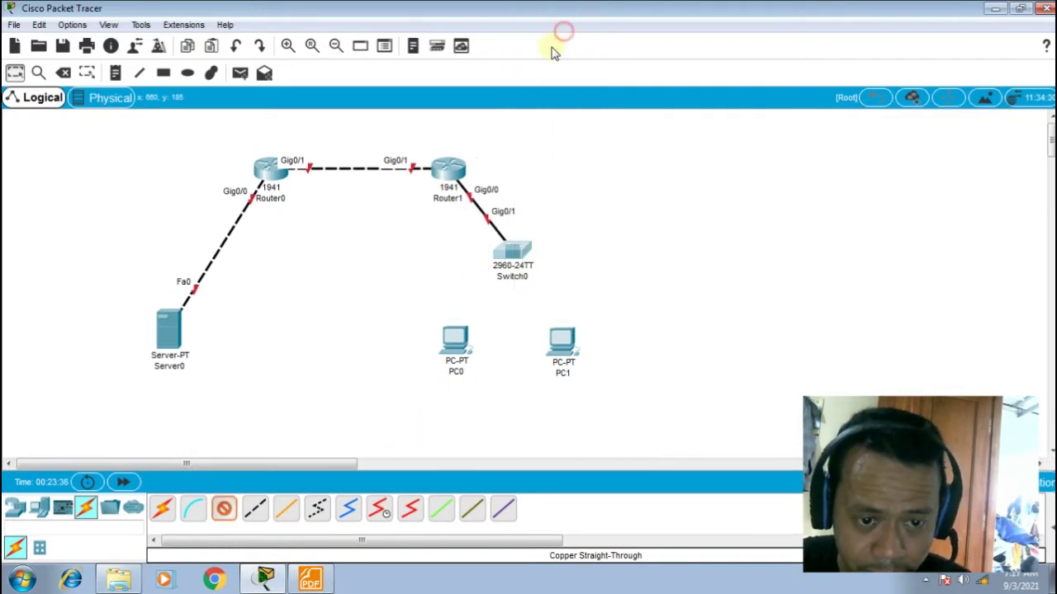
pyautogui.click(458, 338)
pyautogui.click(493, 395)
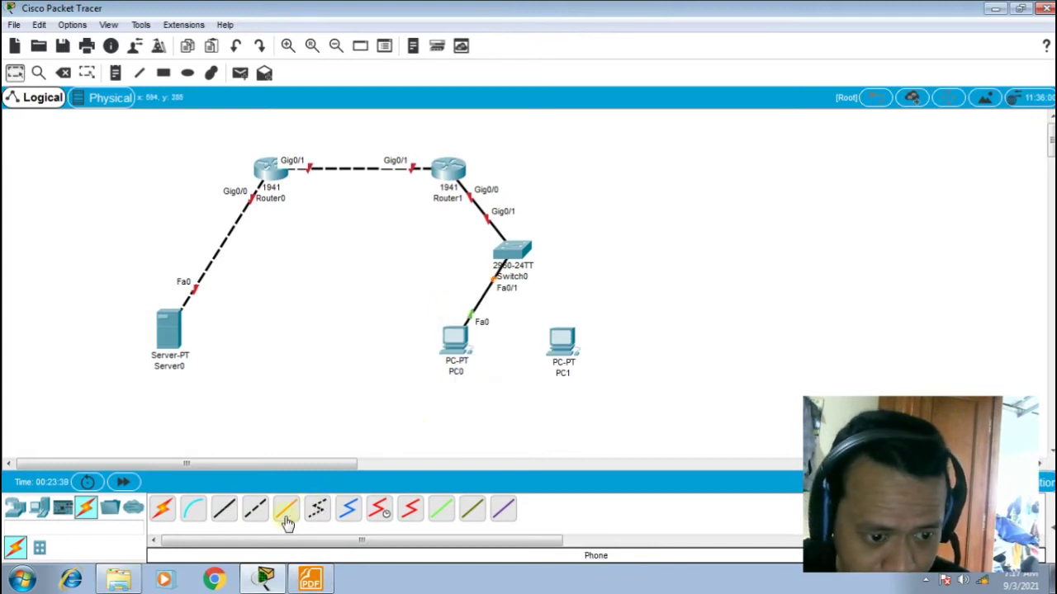
# Connect Switch0's FastEthernet0/2 to PC1's FastEthernet0 with a copper straight-through cable
pyautogui.click(224, 511)
pyautogui.click(510, 253)
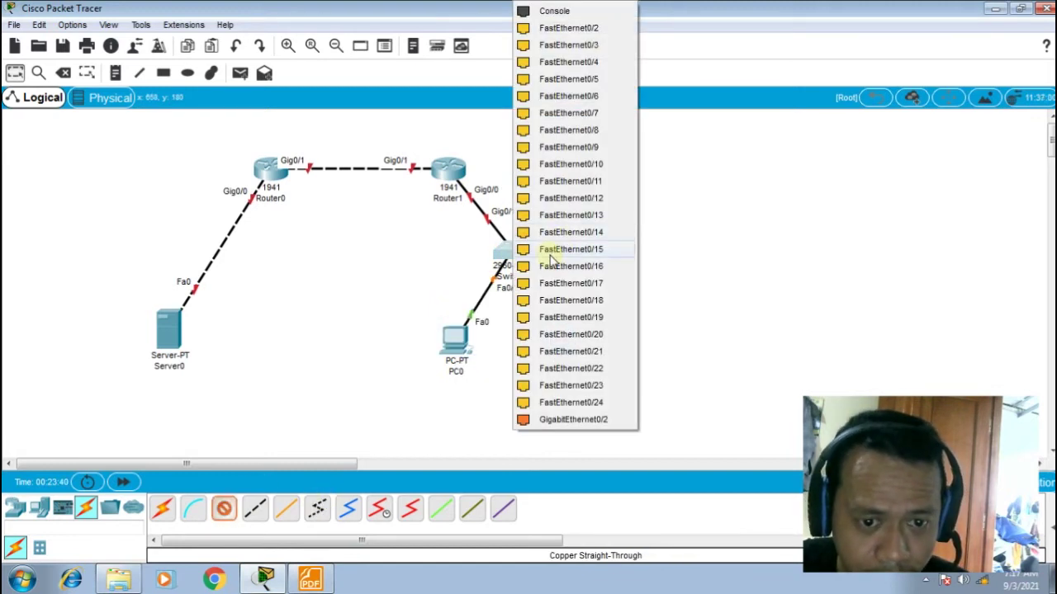
pyautogui.click(593, 28)
pyautogui.click(562, 340)
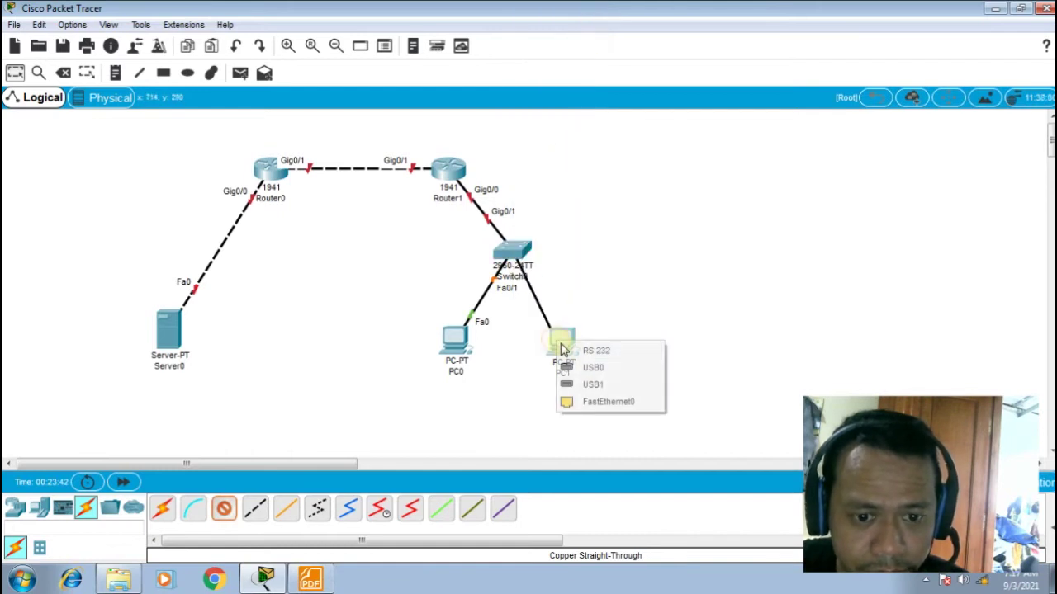
pyautogui.click(595, 401)
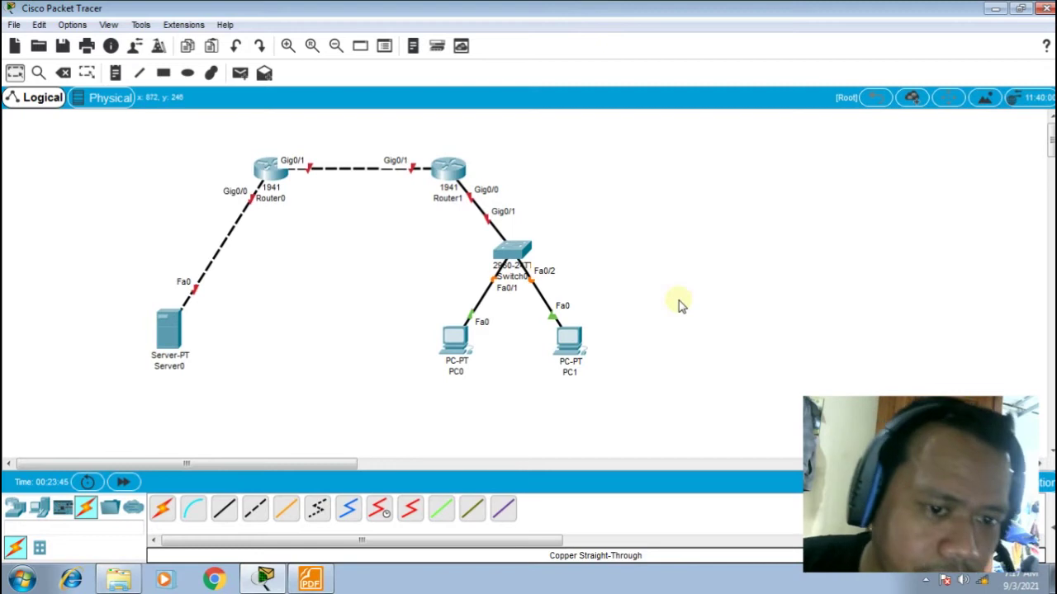
# Review the IP addressing table in the PDF, and open Server0's IP configuration in Packet Tracer
pyautogui.click(307, 581)
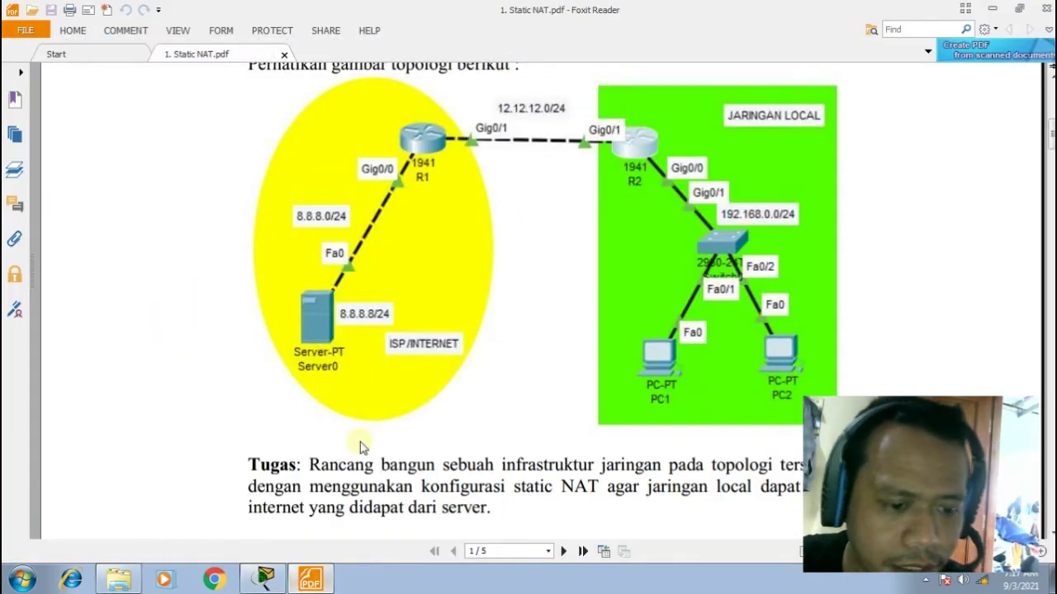
pyautogui.scroll(-10, 360, 441)
pyautogui.scroll(-4, 354, 444)
pyautogui.scroll(3, 353, 329)
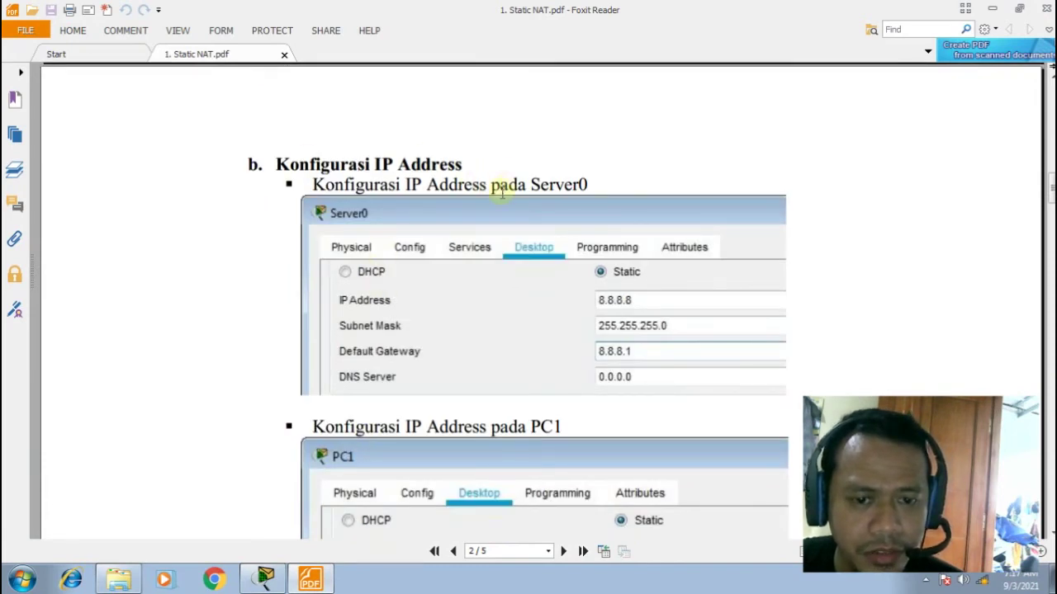
pyautogui.scroll(6, 511, 399)
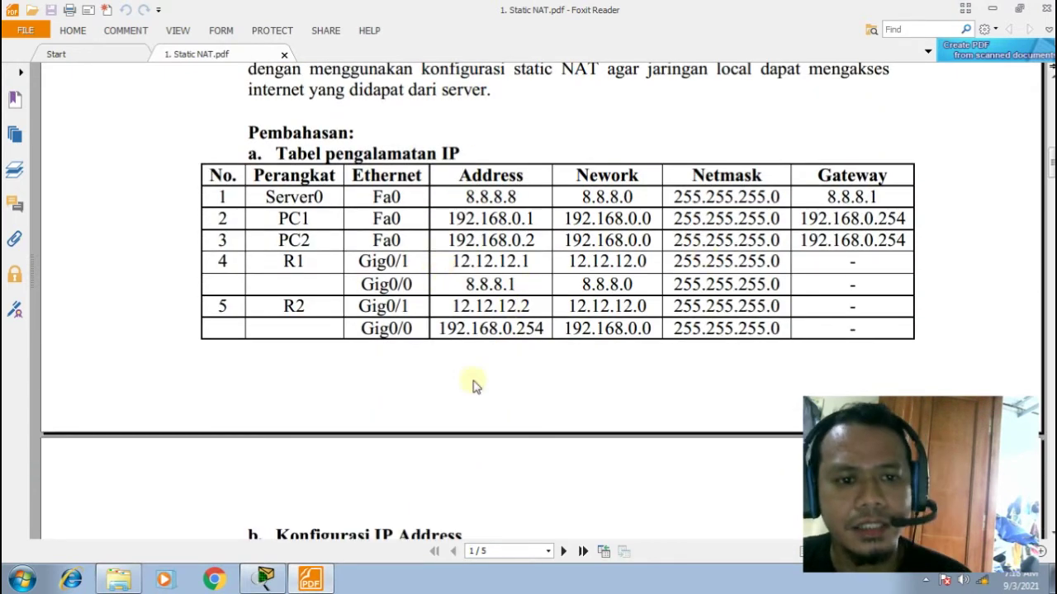
pyautogui.click(264, 580)
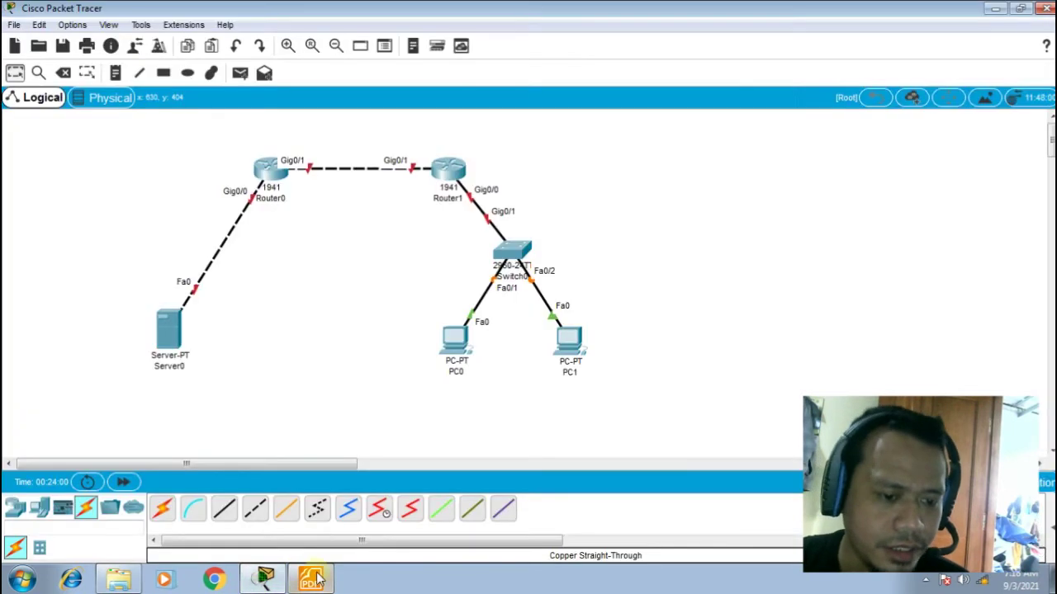
pyautogui.click(169, 340)
pyautogui.moveTo(465, 87); pyautogui.dragTo(512, 73)
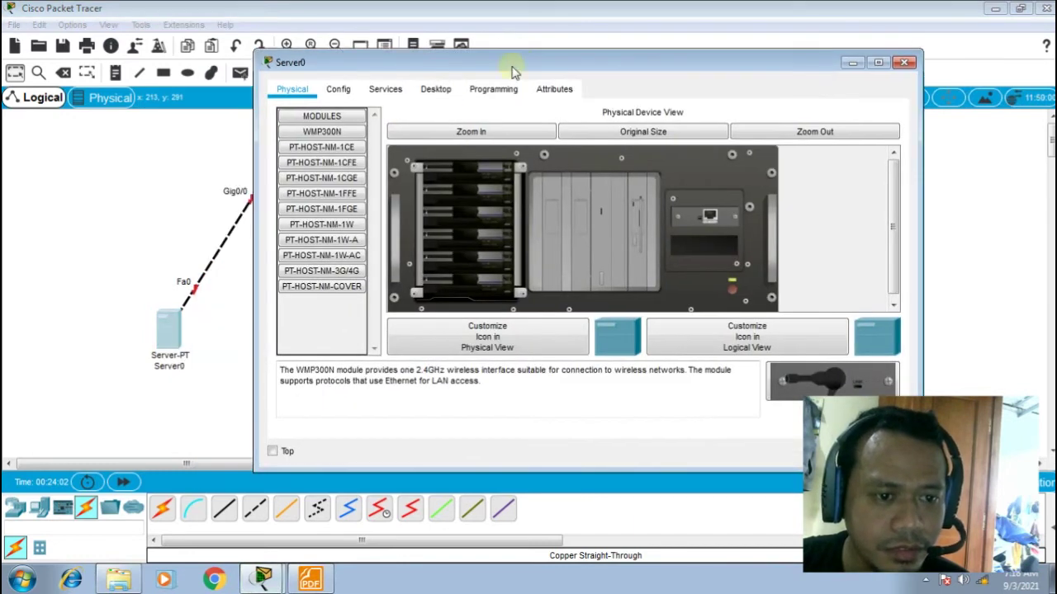
pyautogui.click(437, 91)
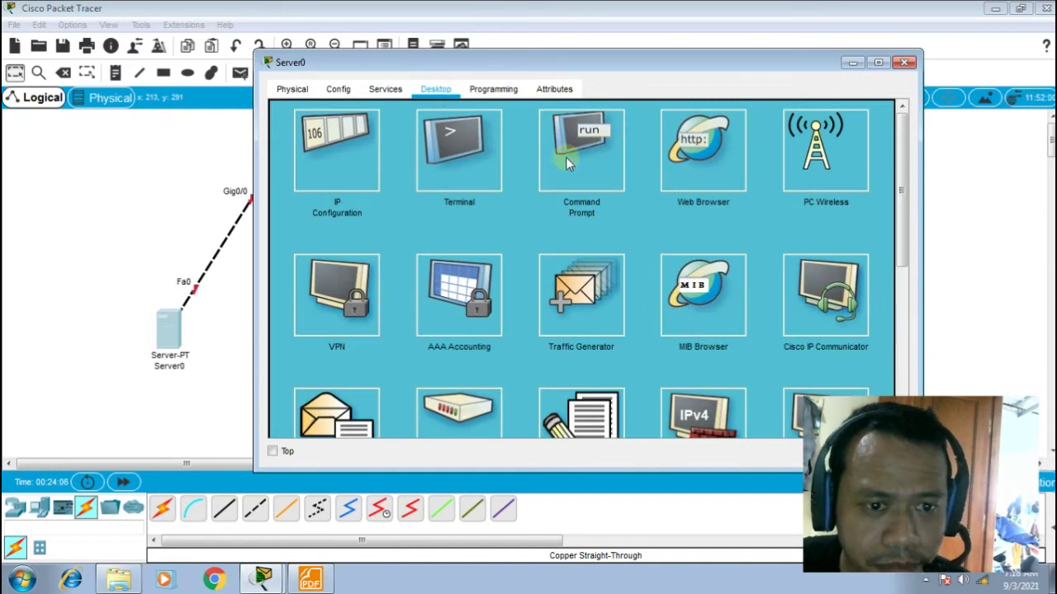
pyautogui.click(345, 165)
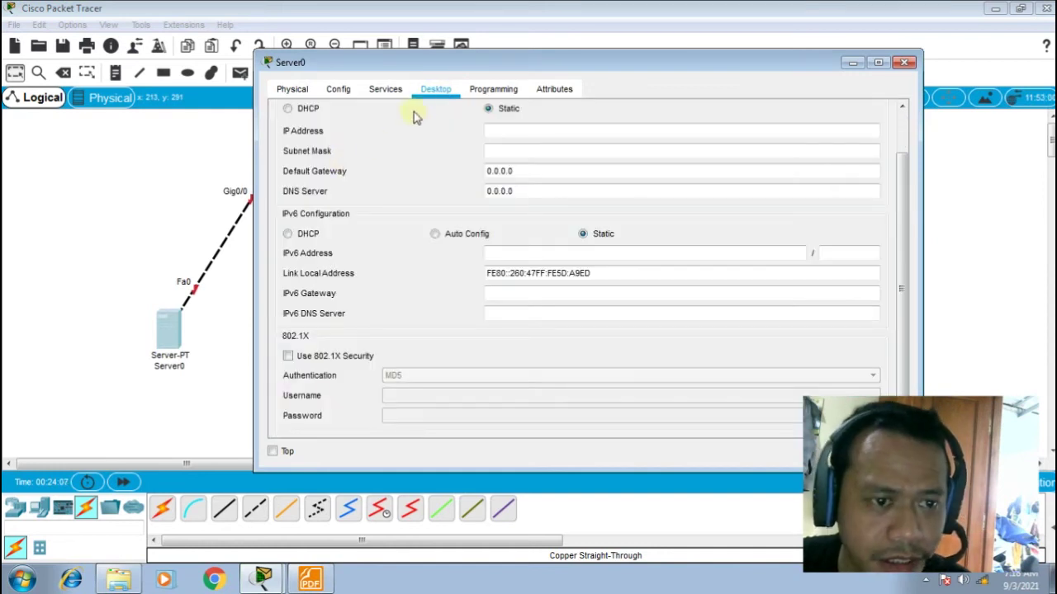
# Try to set Server0's static IP address to 8.8.8.8 and its subnet mask to 255.255.2550
pyautogui.moveTo(437, 62); pyautogui.dragTo(385, 51)
pyautogui.click(470, 118)
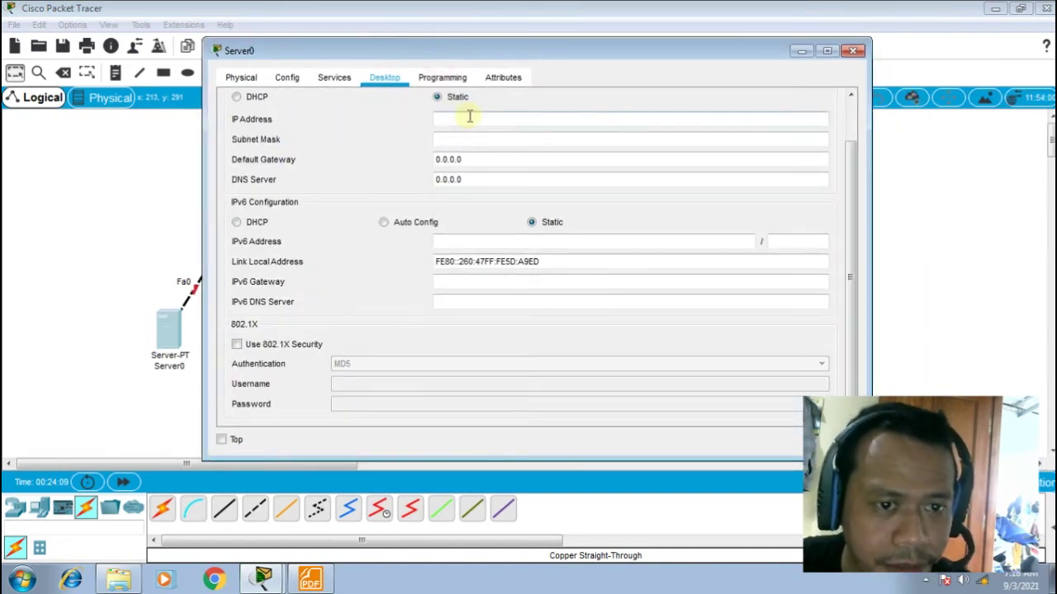
pyautogui.write('8.8.8.8')
pyautogui.click(464, 139)
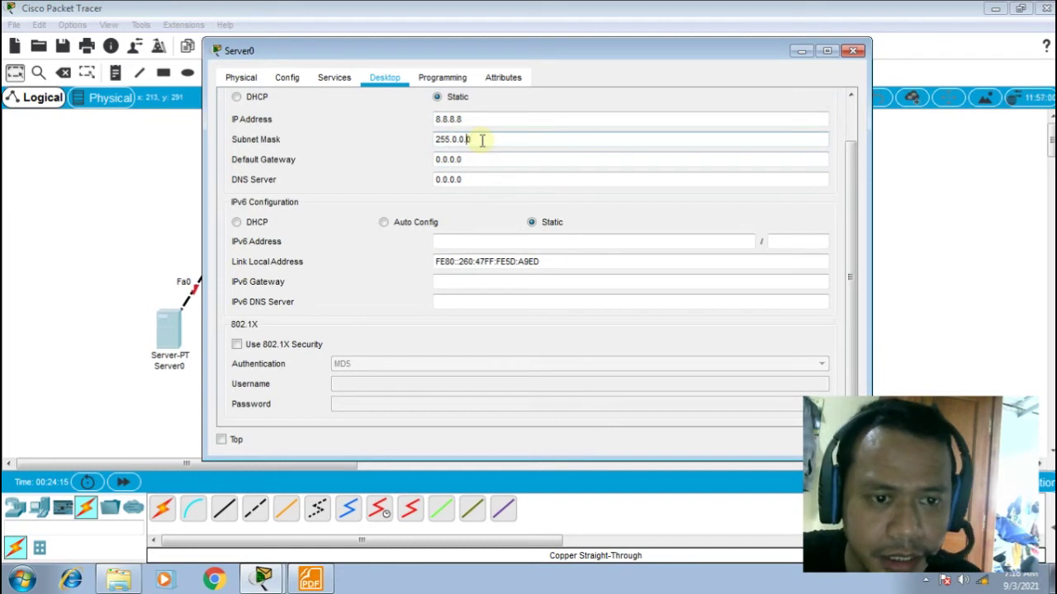
pyautogui.press('BackSpace')
pyautogui.press('BackSpace')
pyautogui.press('BackSpace')
pyautogui.write('255.')
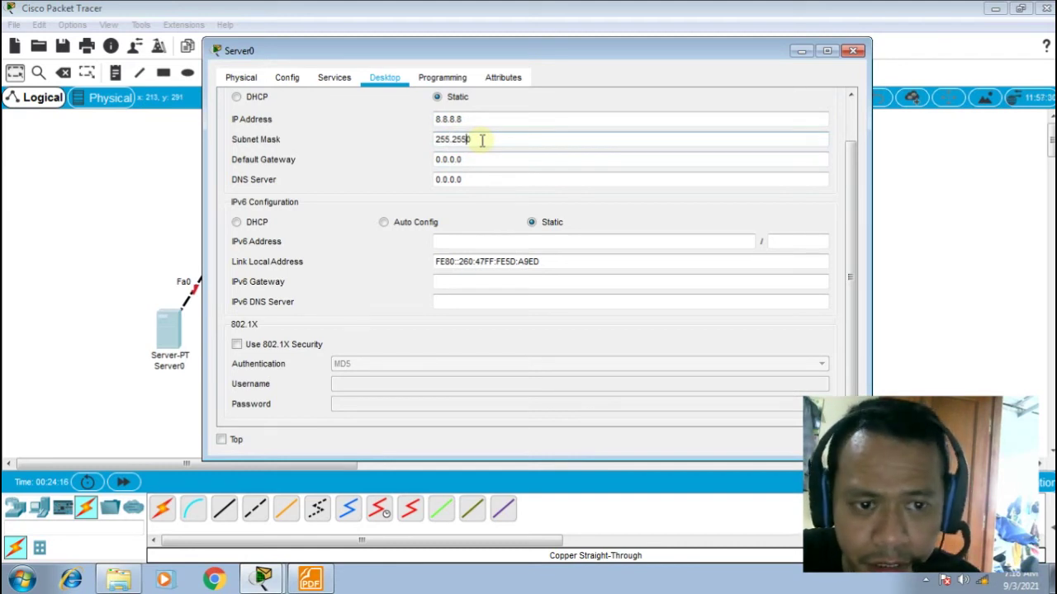
pyautogui.write('255.')
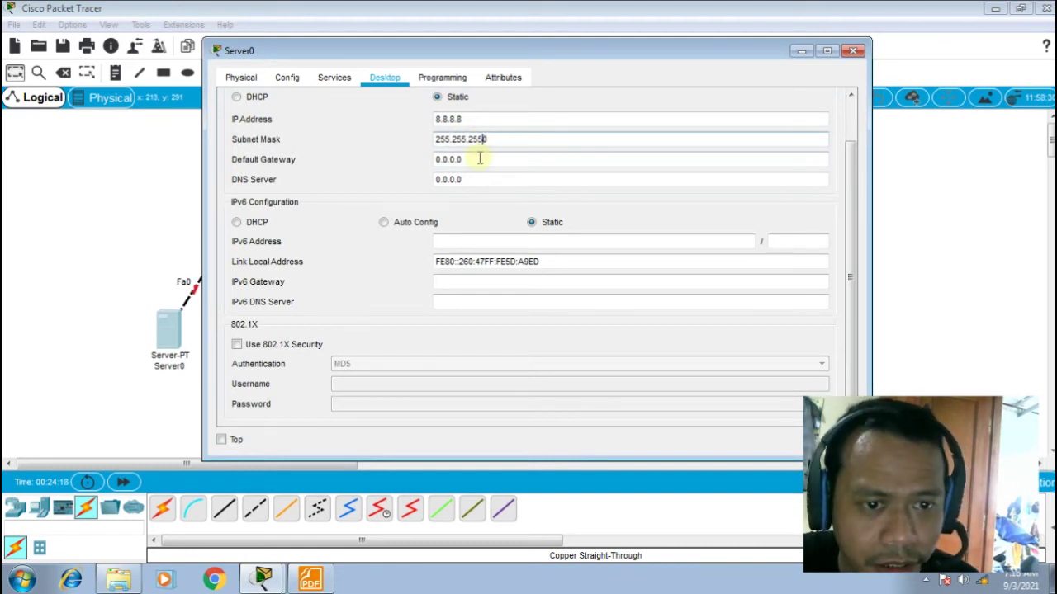
pyautogui.click(481, 158)
pyautogui.click(603, 238)
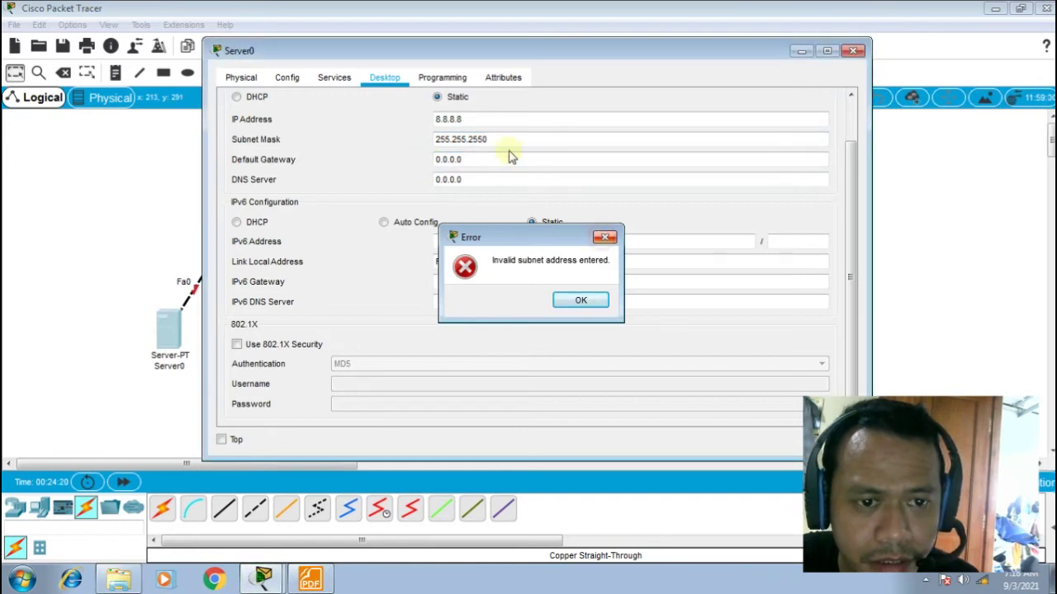
# Set Server0's IP address to 8.8.8.8 and its subnet mask to 255.255.255.0
pyautogui.click(470, 118)
pyautogui.write('8')
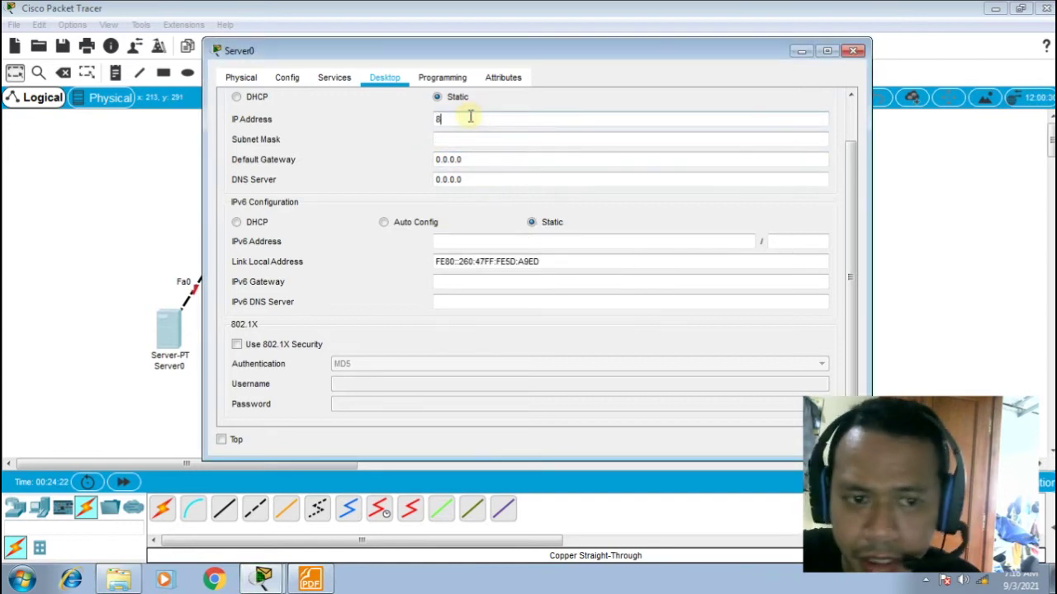
pyautogui.write('.8.8')
pyautogui.press('Tab')
pyautogui.press('End')
pyautogui.press('BackSpace')
pyautogui.press('BackSpace')
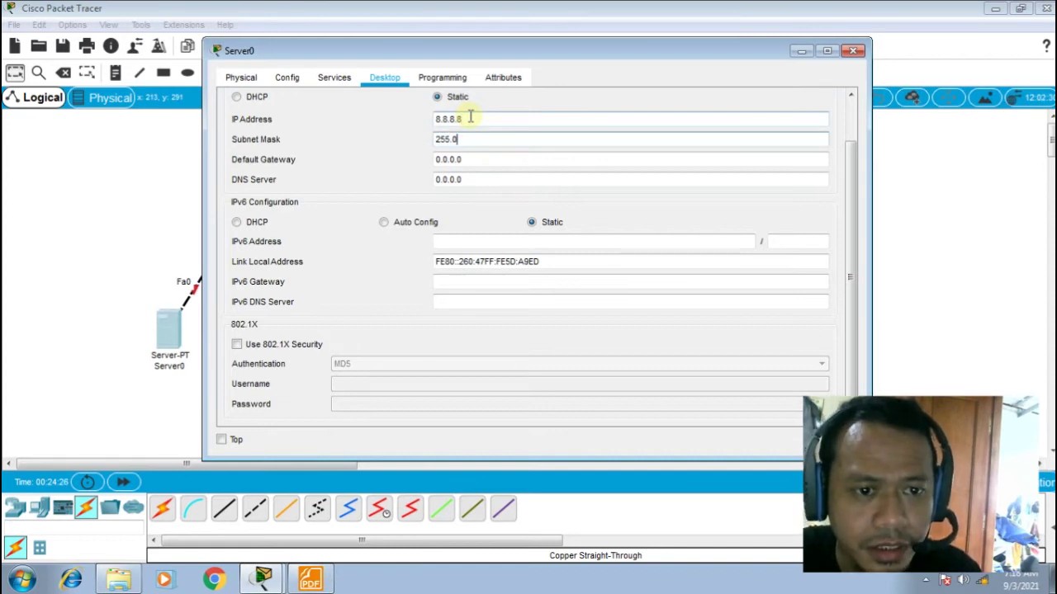
pyautogui.write('255.255.255')
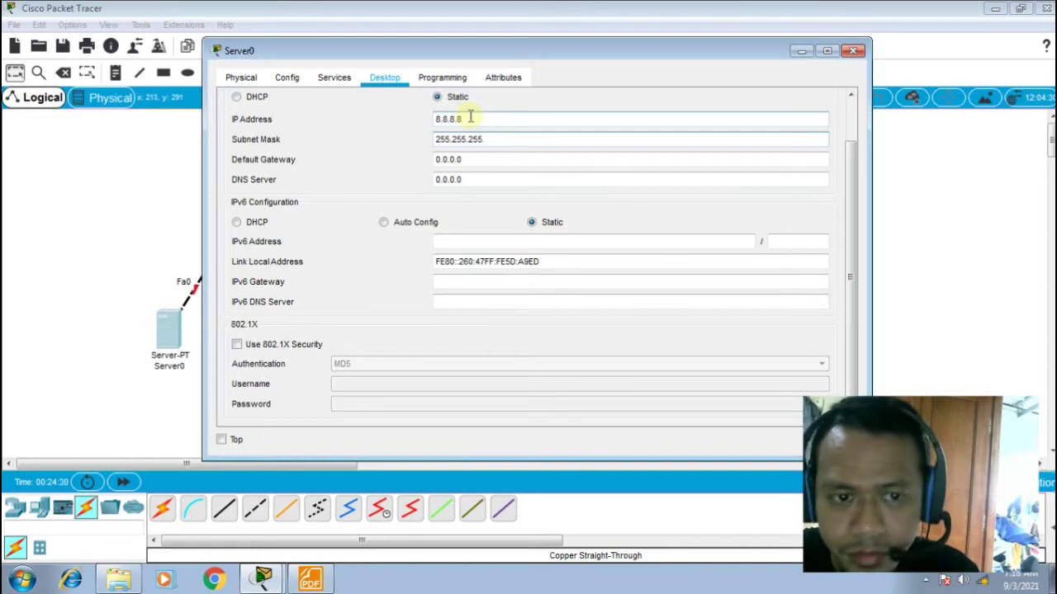
pyautogui.write('.0')
# Set Server0's default gateway to 8.8.8.1 and close its configuration window
pyautogui.press('Tab')
pyautogui.write('8')
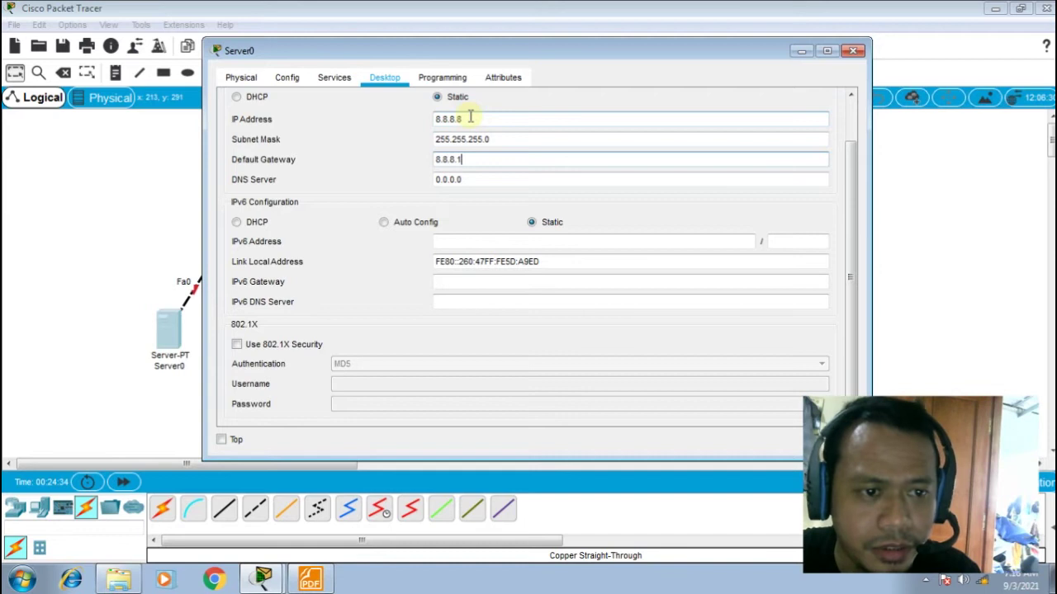
pyautogui.moveTo(610, 48); pyautogui.dragTo(484, 50)
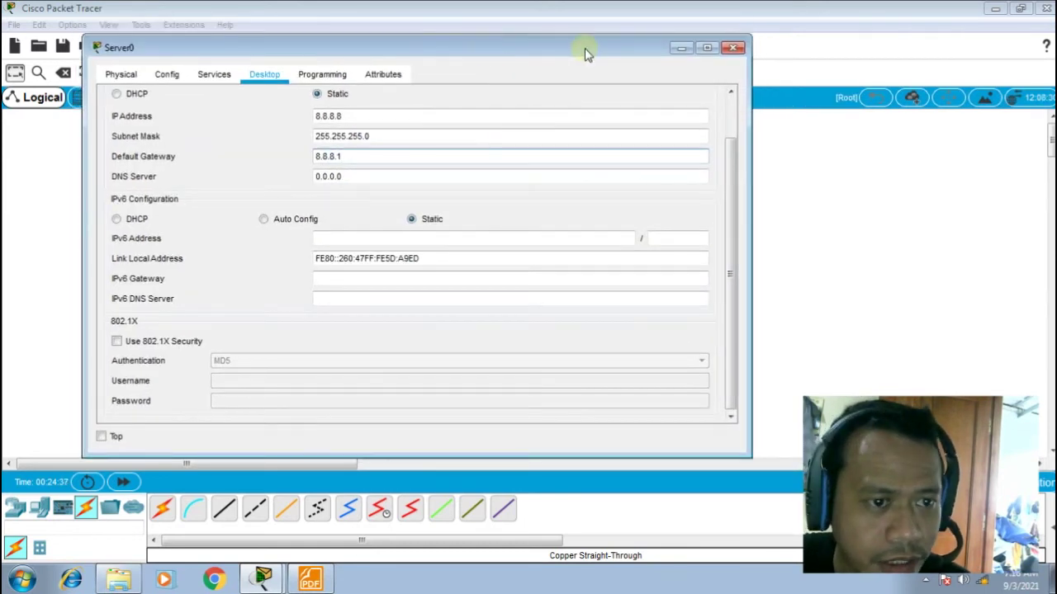
pyautogui.click(732, 48)
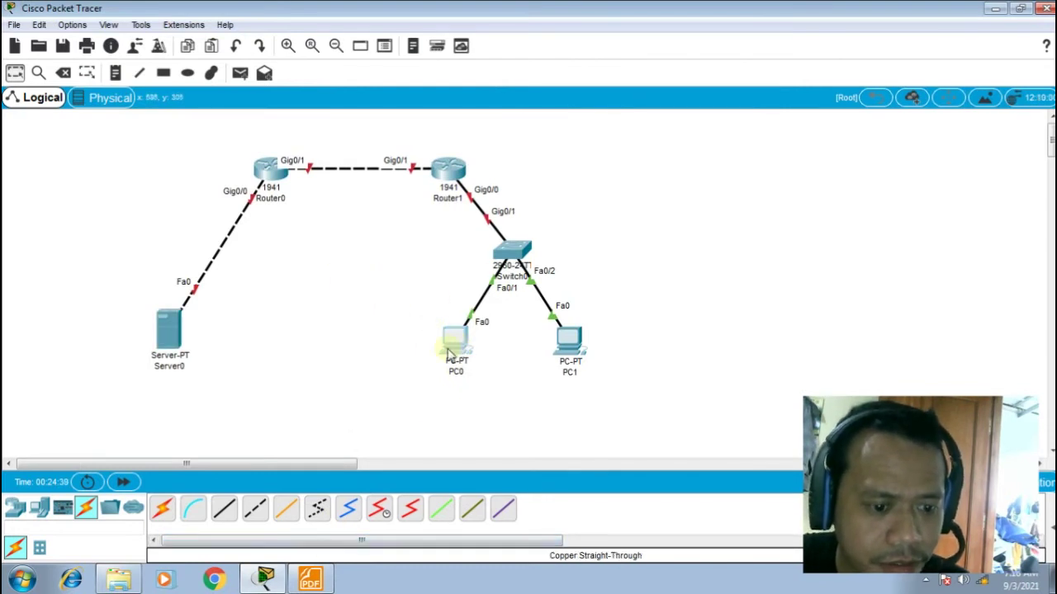
# Check the PC addresses in the PDF addressing table, and open PC0's IP configuration in Packet Tracer
pyautogui.click(310, 579)
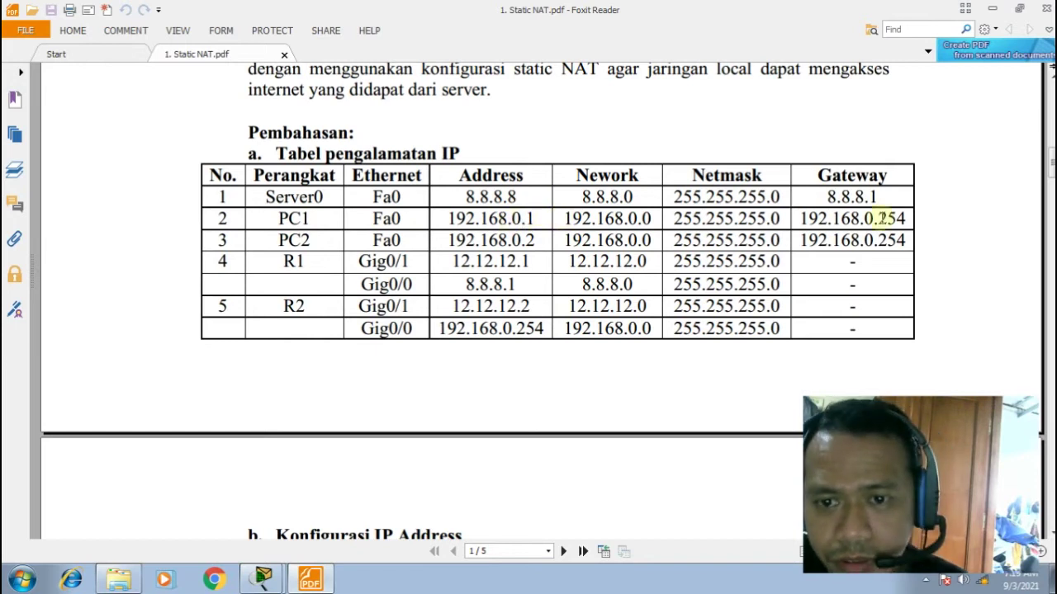
pyautogui.click(994, 15)
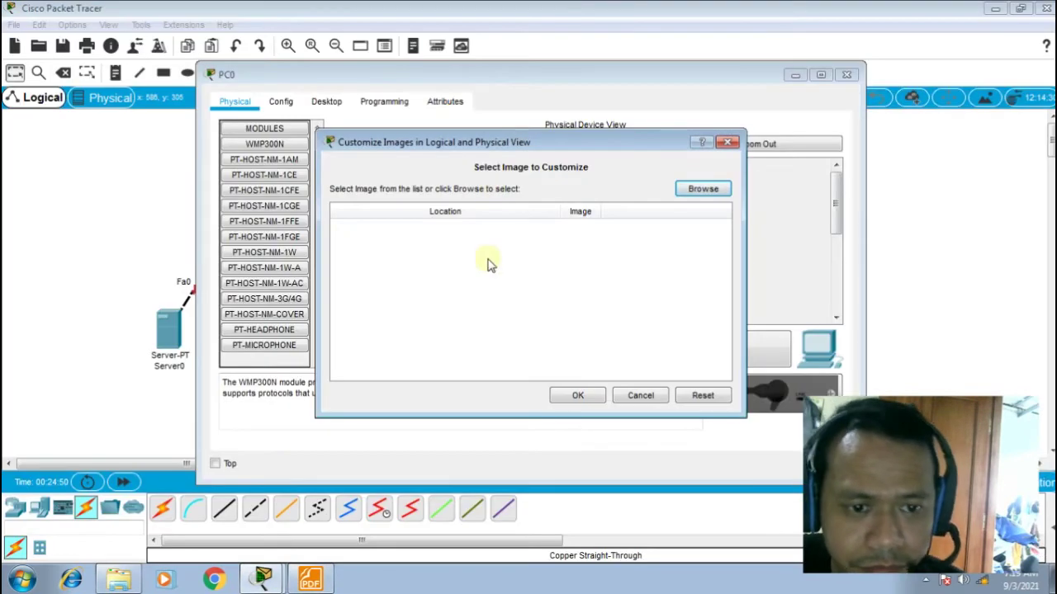
pyautogui.click(724, 142)
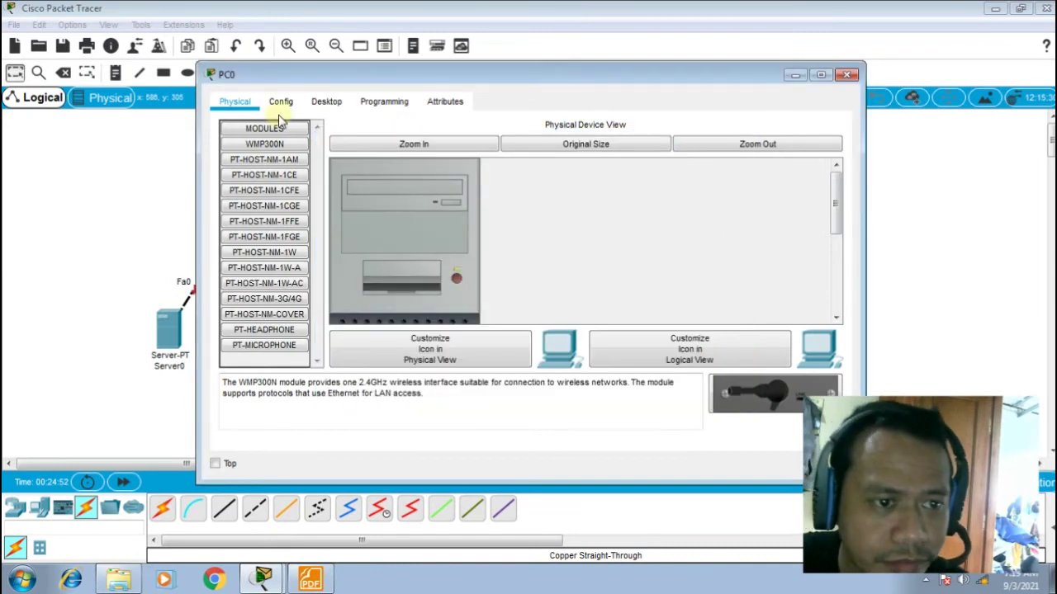
pyautogui.click(279, 101)
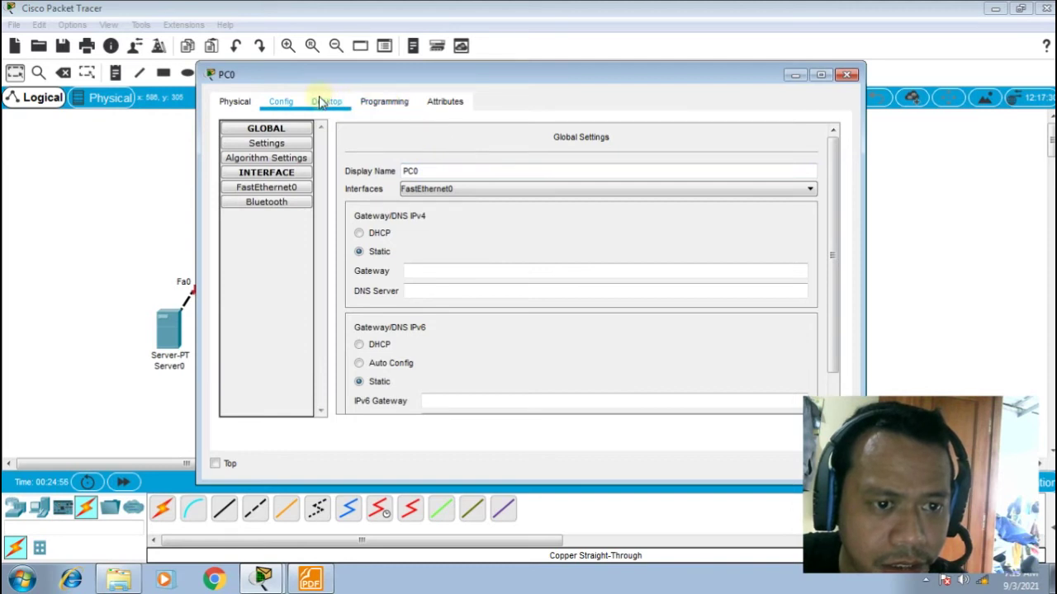
pyautogui.click(373, 106)
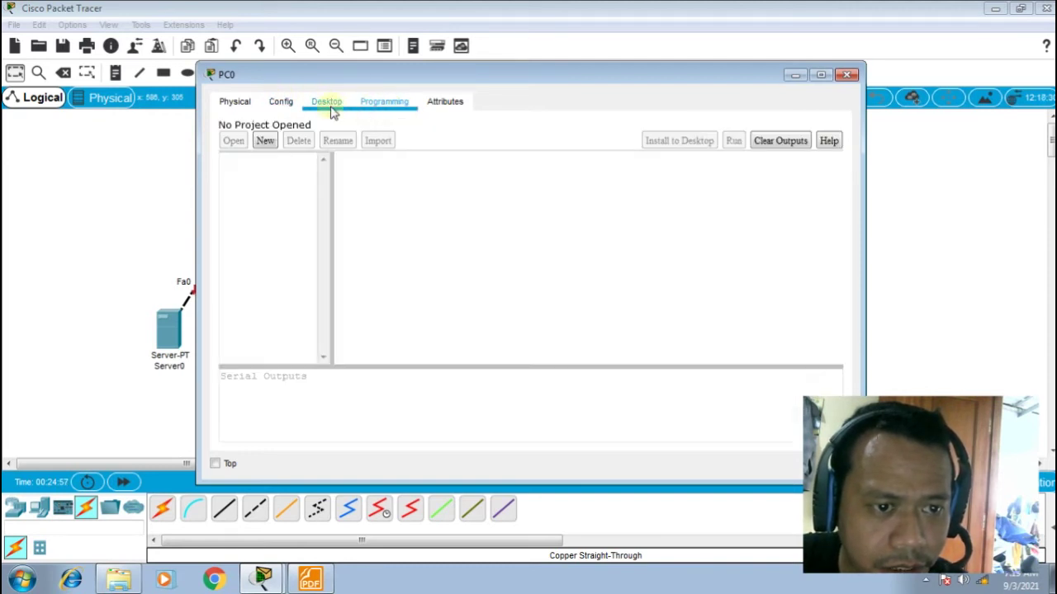
pyautogui.click(331, 105)
pyautogui.click(286, 170)
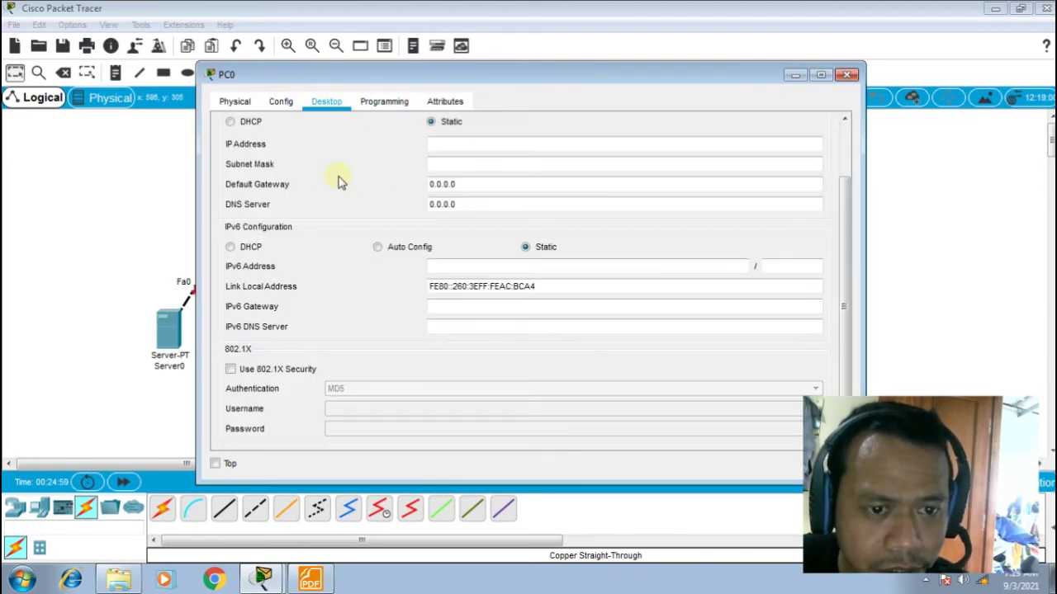
# Set PC0's IP address to 192.168.0.1, subnet mask to 255.255.255.0 and default gateway to 192.168.0.254, and close its window
pyautogui.click(455, 146)
pyautogui.write('192.168.0.1')
pyautogui.click(454, 157)
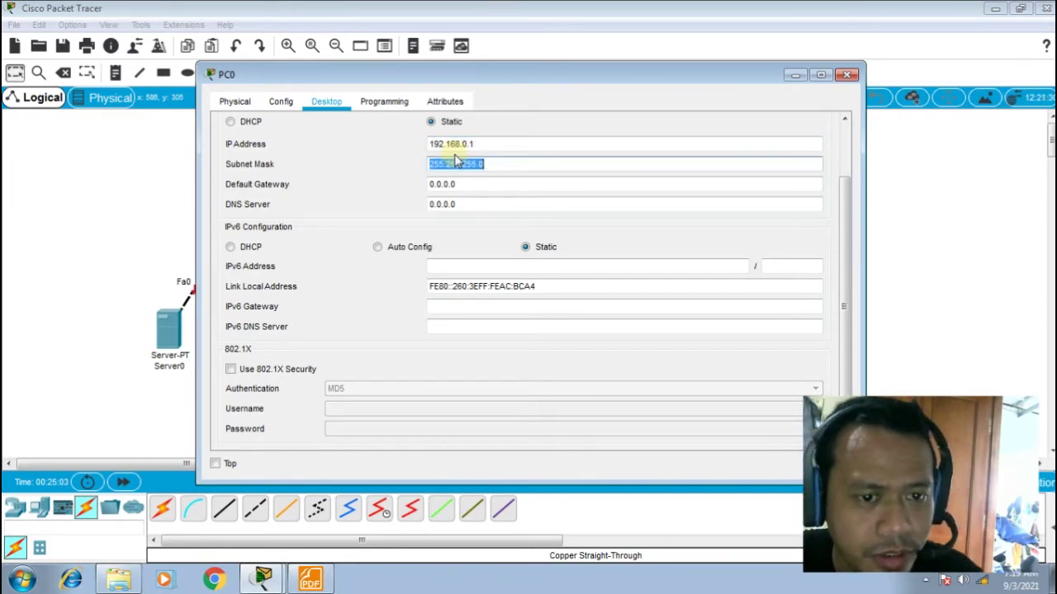
pyautogui.press('Tab')
pyautogui.write('192.168')
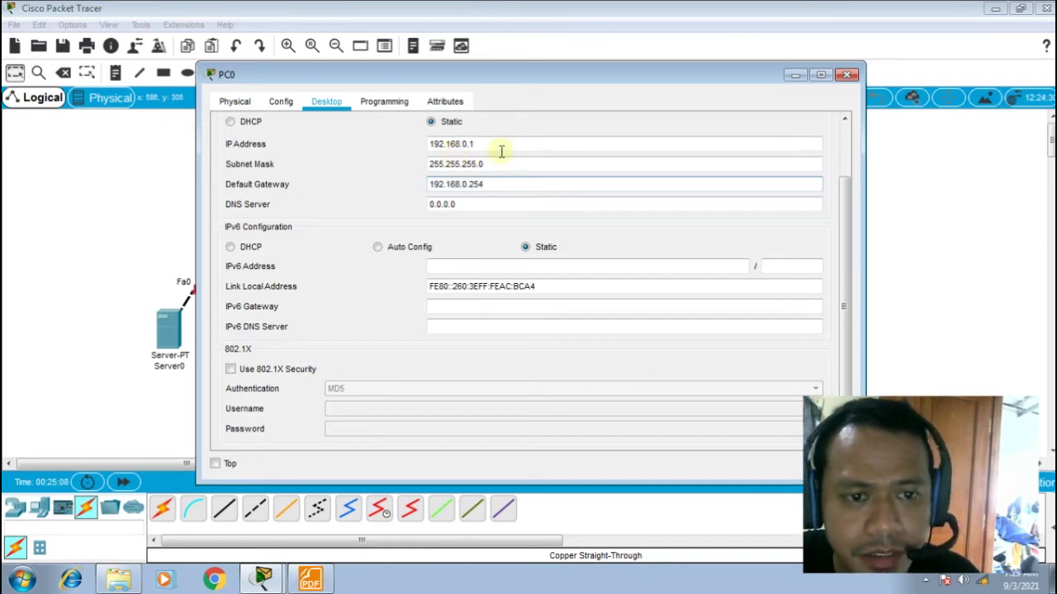
pyautogui.click(846, 75)
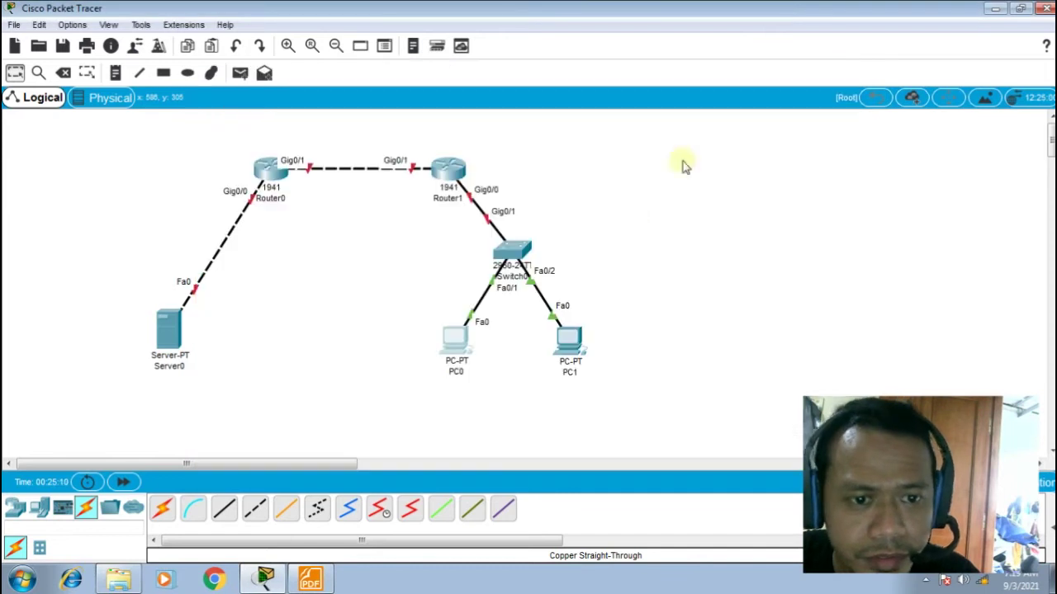
# Set PC1's static IP address to 192.168.0.2, subnet mask to 255.255.255.0 and default gateway to 192.168.0.254
pyautogui.click(570, 355)
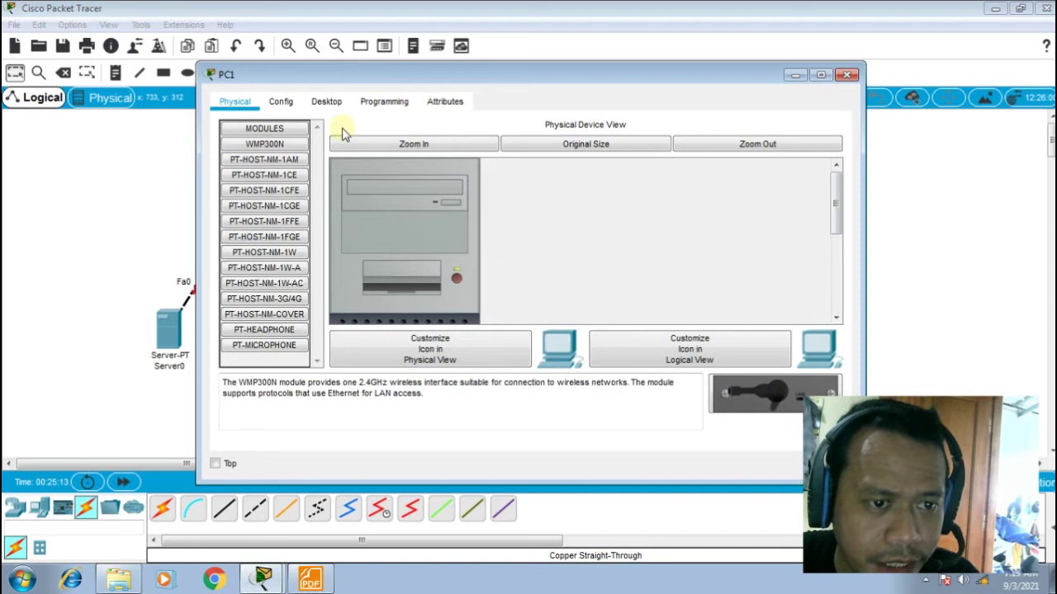
pyautogui.click(327, 103)
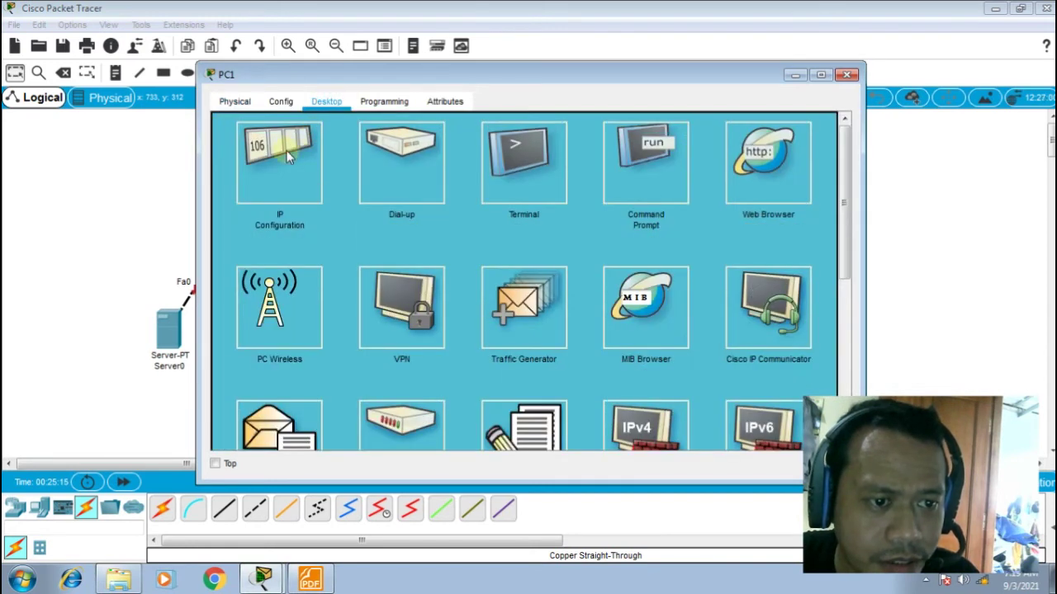
pyautogui.click(317, 170)
pyautogui.click(511, 145)
pyautogui.write('192.168.0.2')
pyautogui.press('Tab')
pyautogui.press('Tab')
pyautogui.write('192.168.0.254')
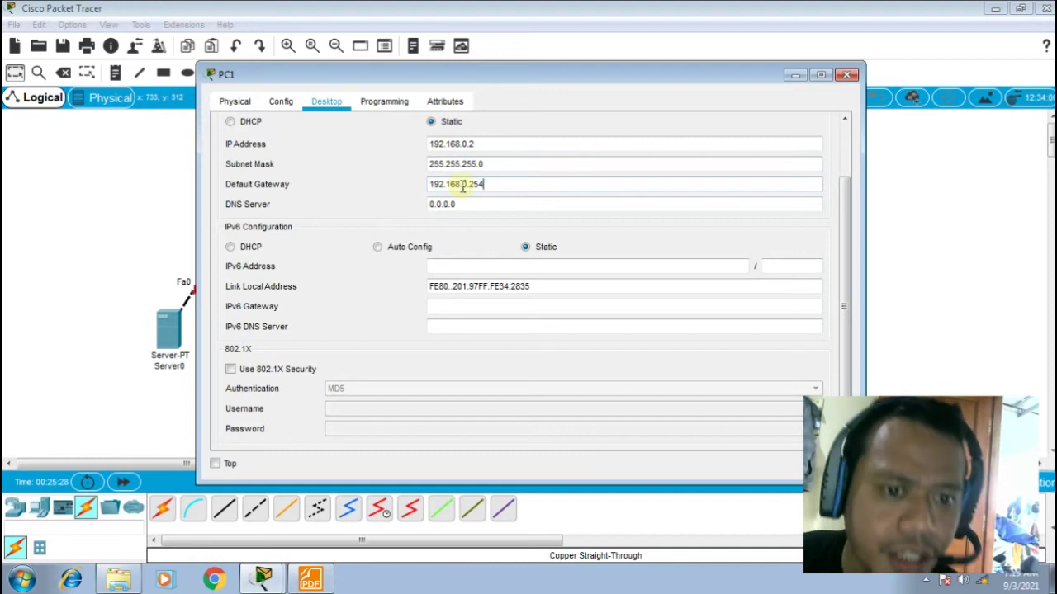
# Change PC1's display name to PC2 and close its configuration window
pyautogui.click(281, 101)
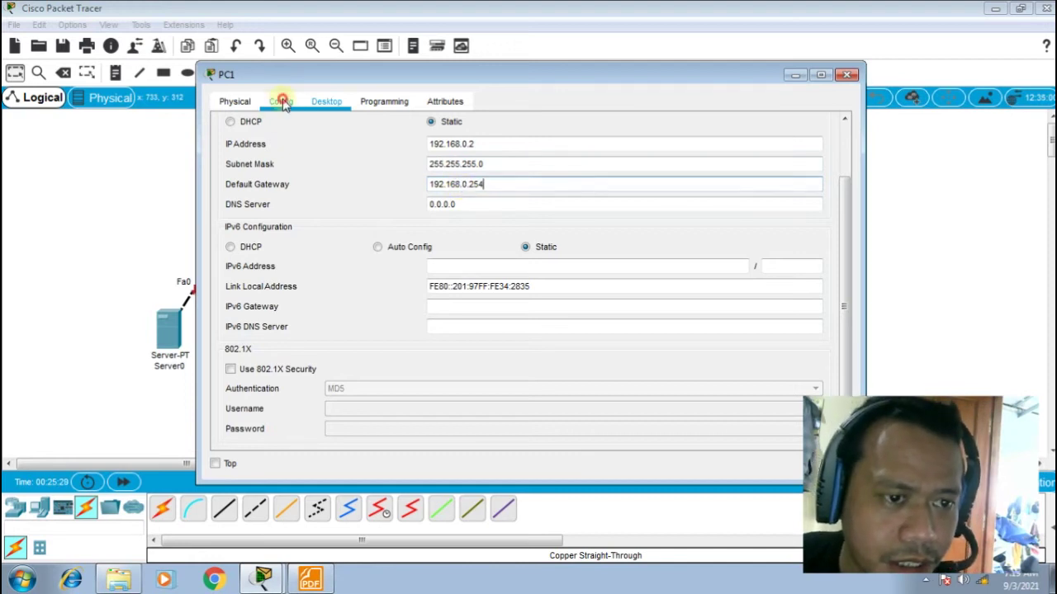
pyautogui.click(235, 101)
pyautogui.click(282, 100)
pyautogui.click(431, 171)
pyautogui.write('2')
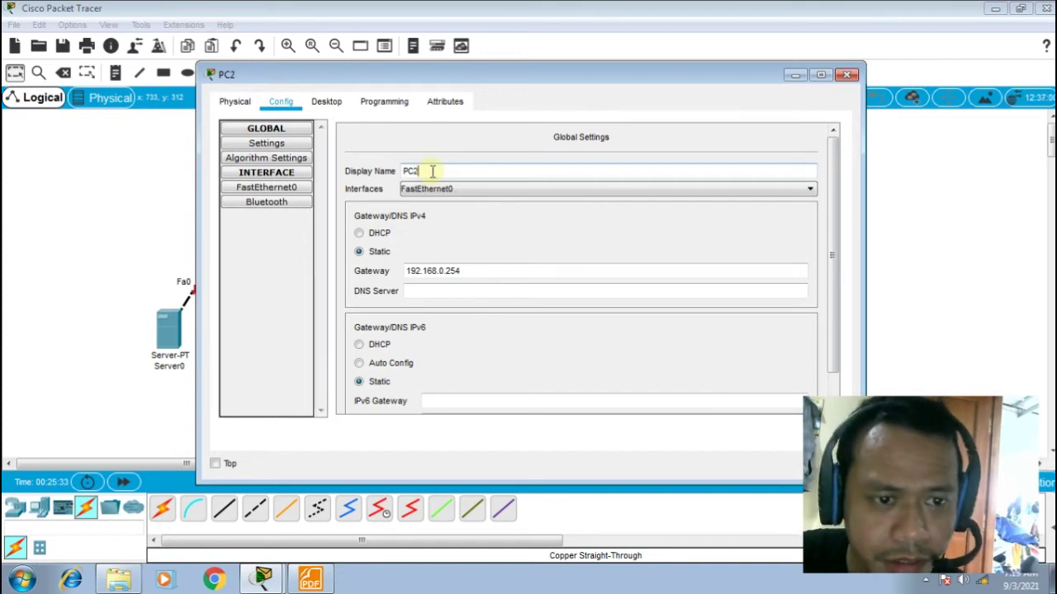
pyautogui.click(846, 74)
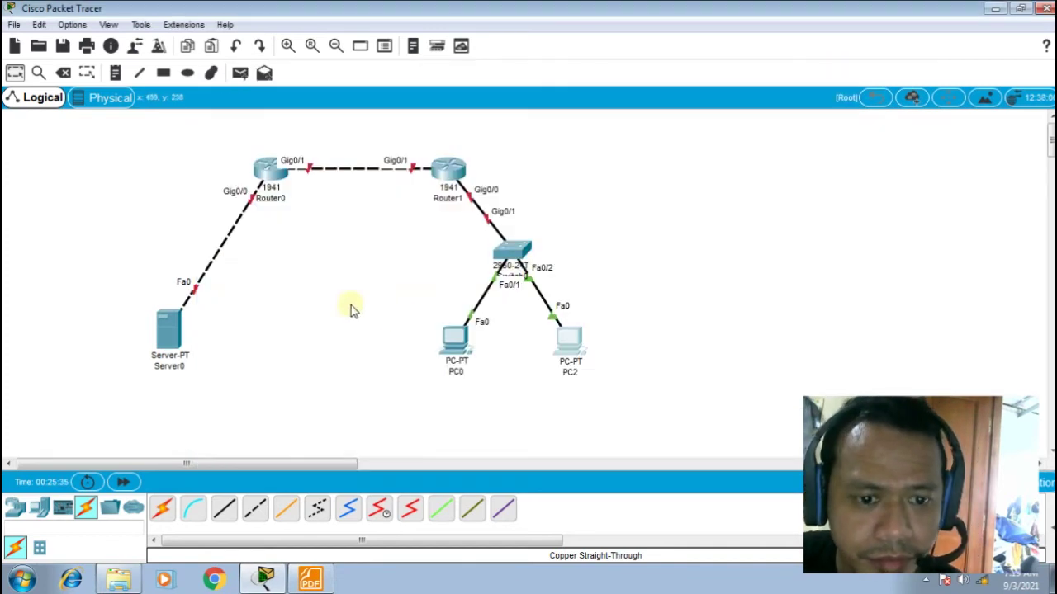
# Change PC0's display name to PC1, close its window, and nudge PC2 slightly upward in the topology
pyautogui.click(458, 332)
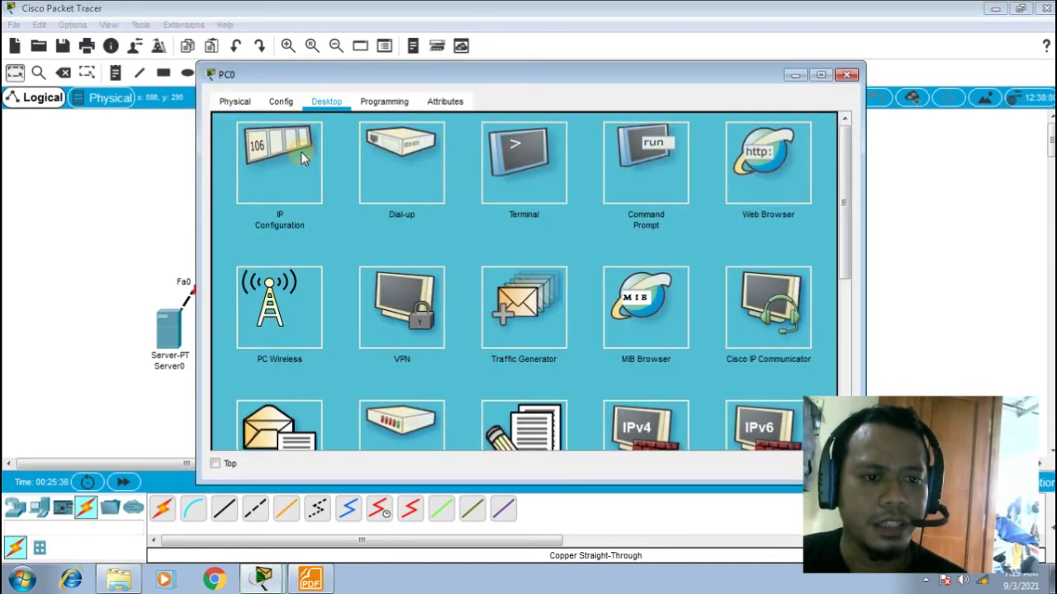
pyautogui.click(301, 151)
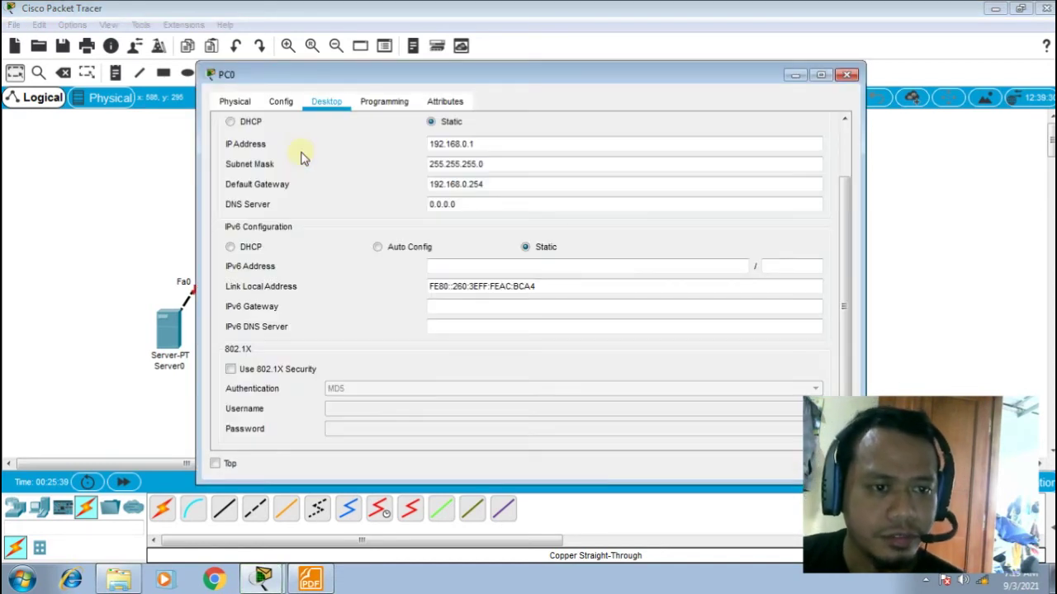
pyautogui.click(287, 105)
pyautogui.click(446, 173)
pyautogui.press('BackSpace')
pyautogui.write('1')
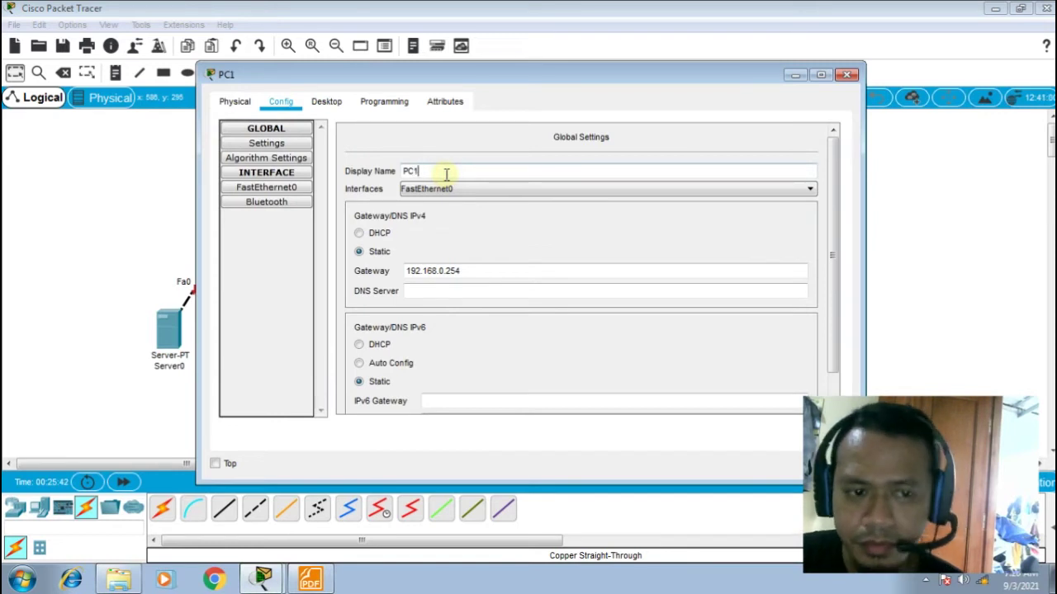
pyautogui.click(850, 77)
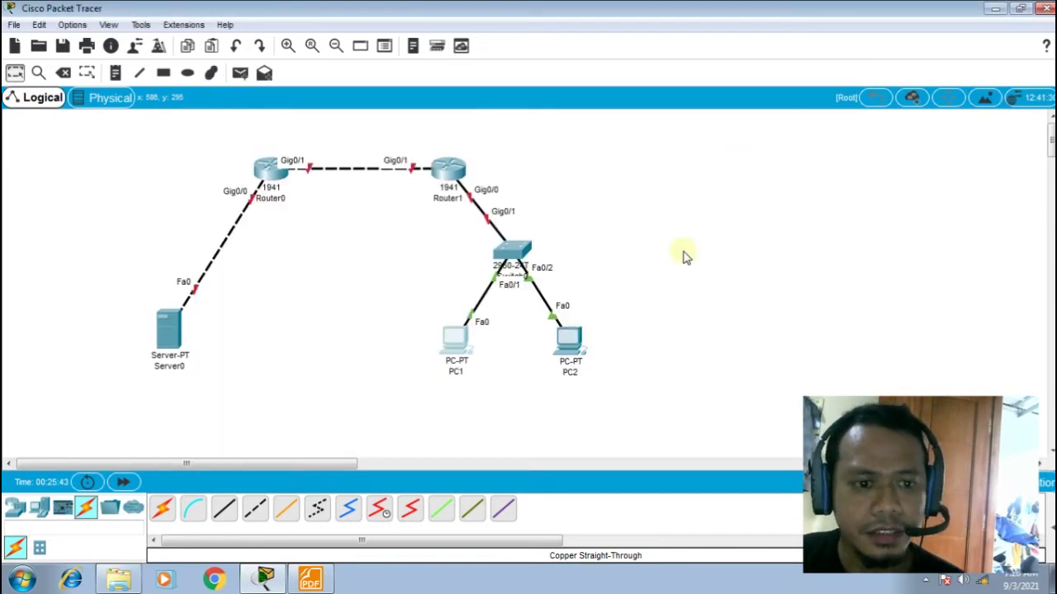
pyautogui.moveTo(568, 342); pyautogui.dragTo(568, 338)
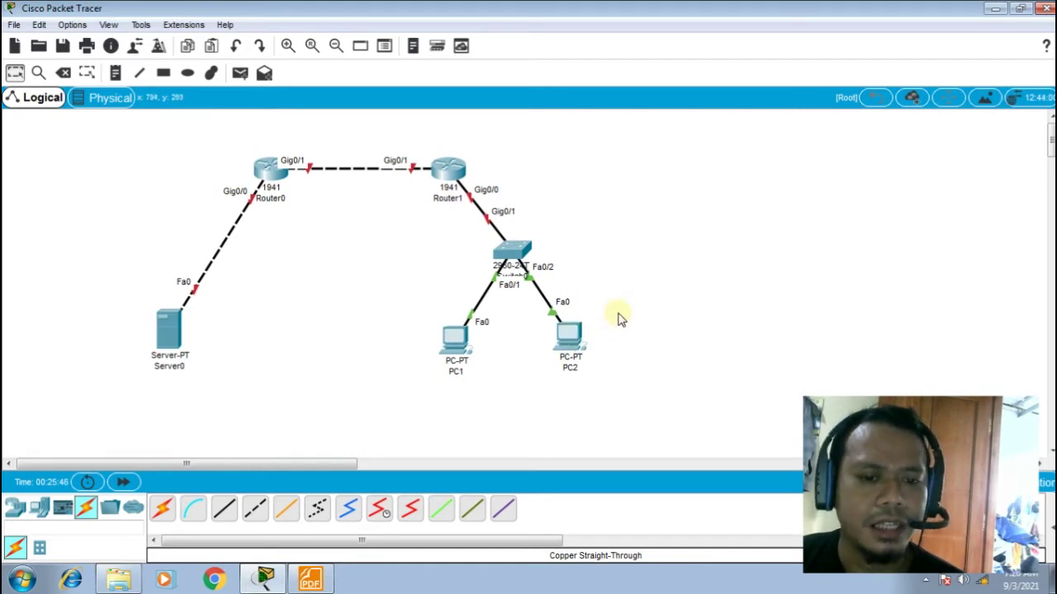
# Review the IP address configuration commands for Router1 in the PDF, and return to Packet Tracer
pyautogui.click(310, 579)
pyautogui.scroll(-15, 429, 422)
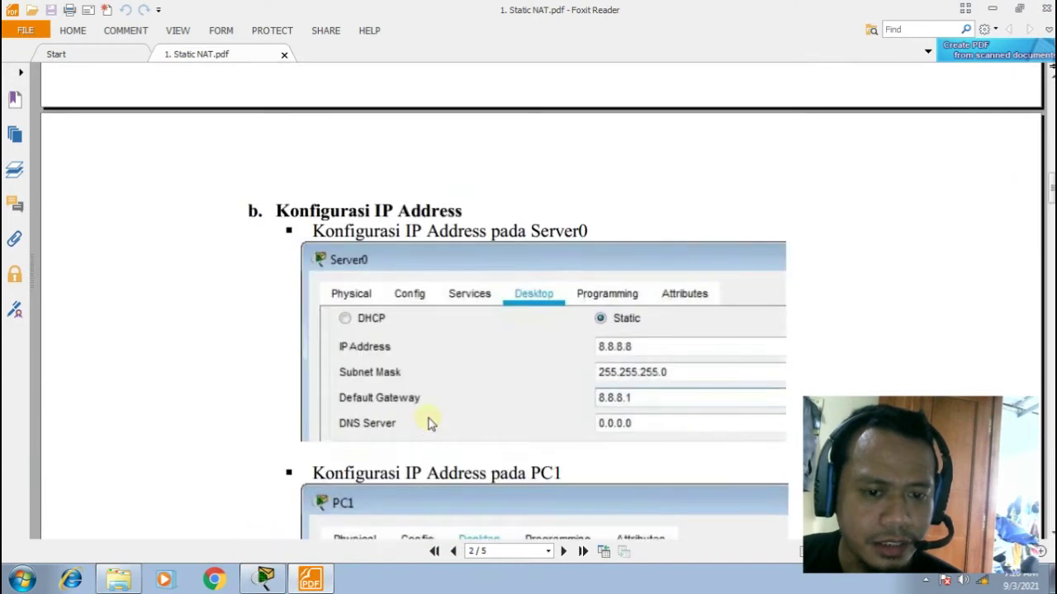
pyautogui.scroll(-4, 429, 421)
pyautogui.scroll(3, 432, 422)
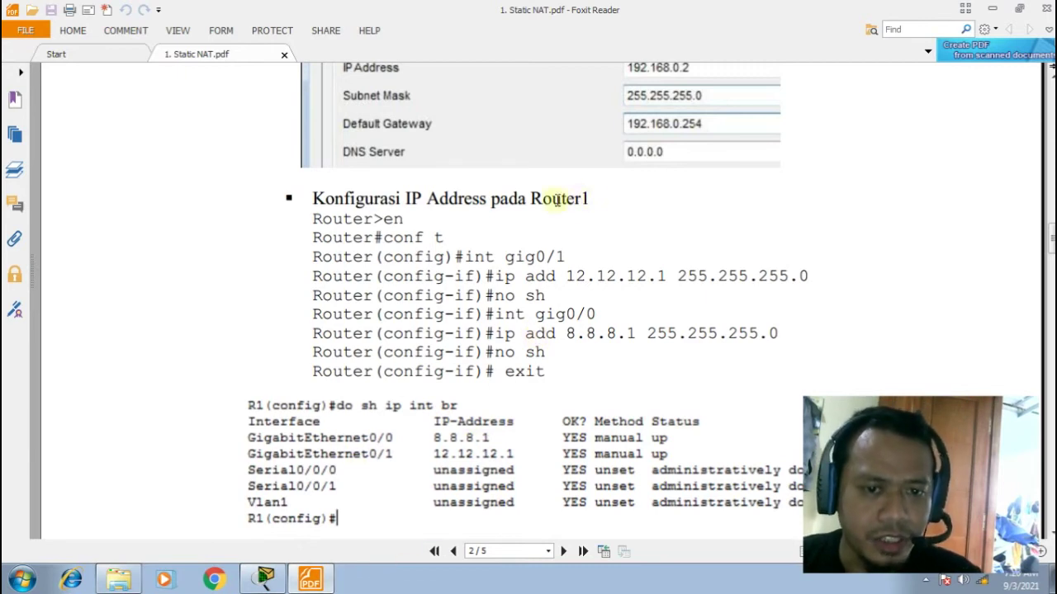
pyautogui.click(320, 583)
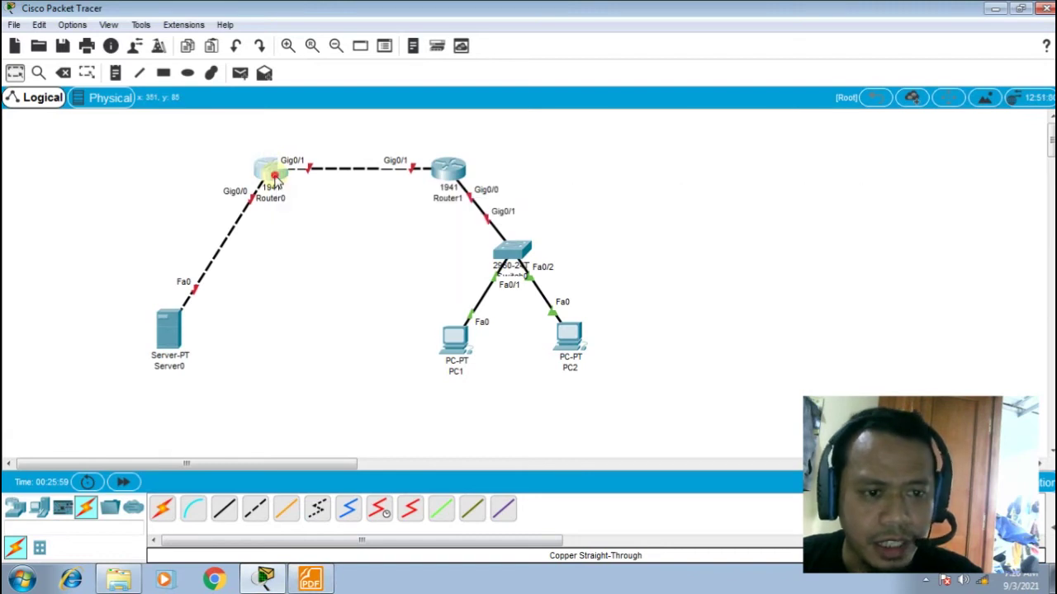
# Open Router0's command line interface and answer no to the initial configuration dialog
pyautogui.click(275, 180)
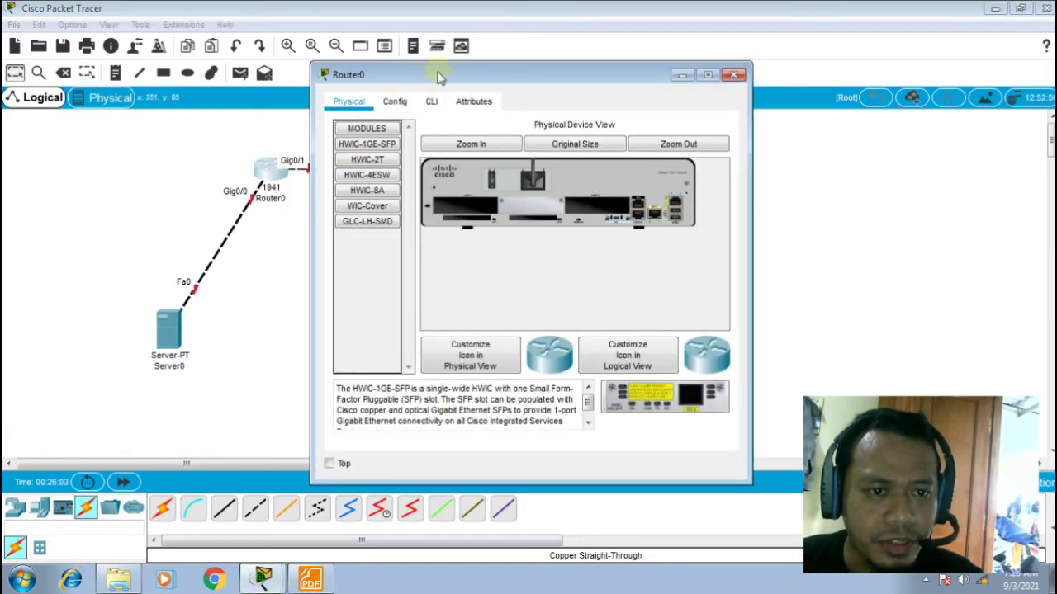
pyautogui.click(430, 100)
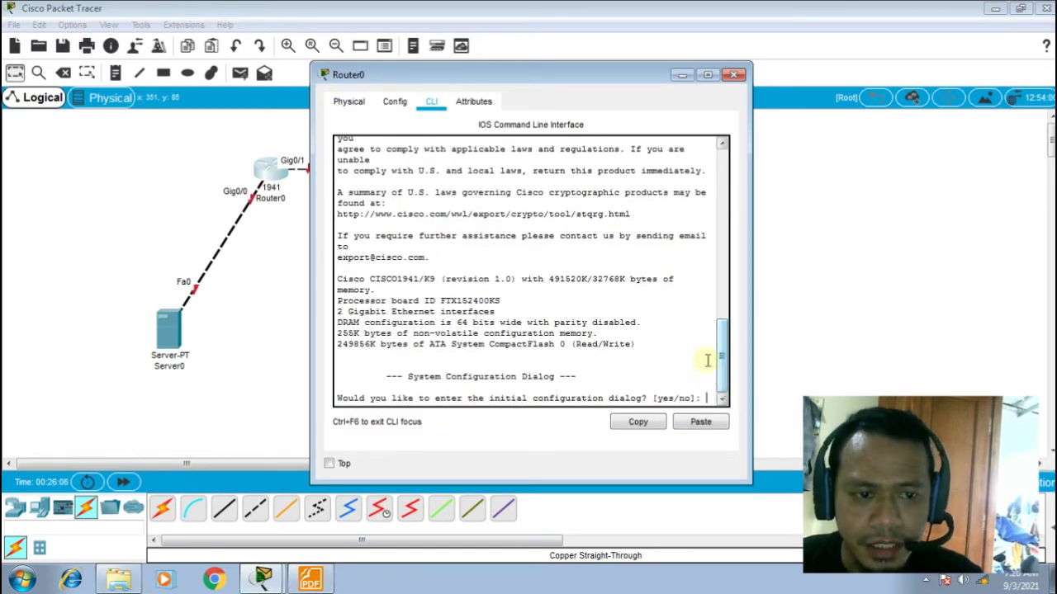
pyautogui.moveTo(571, 81); pyautogui.dragTo(518, 76)
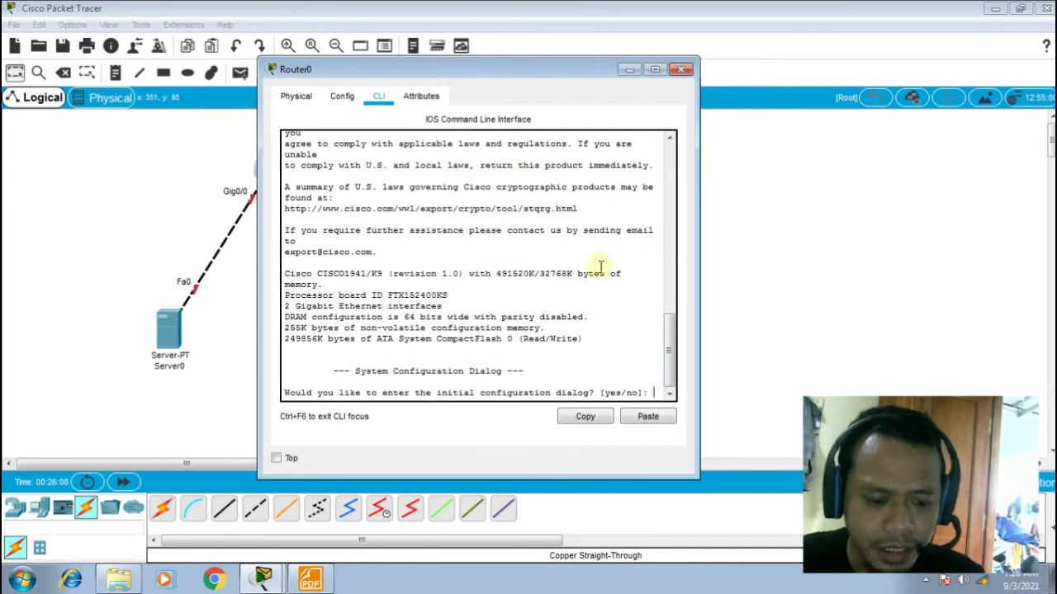
pyautogui.write('no')
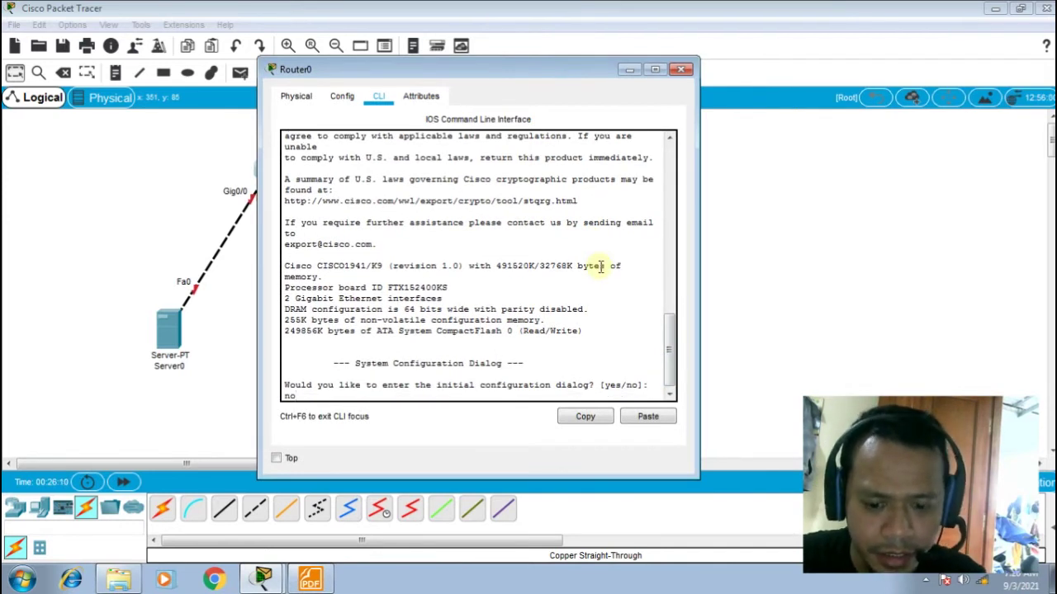
pyautogui.press('Return')
pyautogui.press('Return')
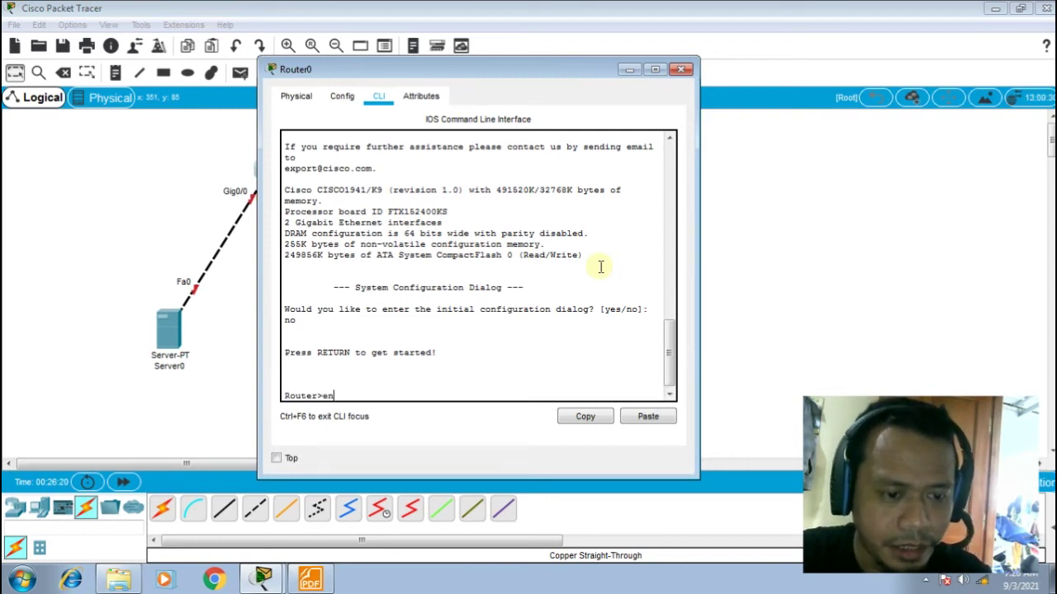
# Enter Router0's privileged mode with en and its global configuration mode with conf t
pyautogui.press('Return')
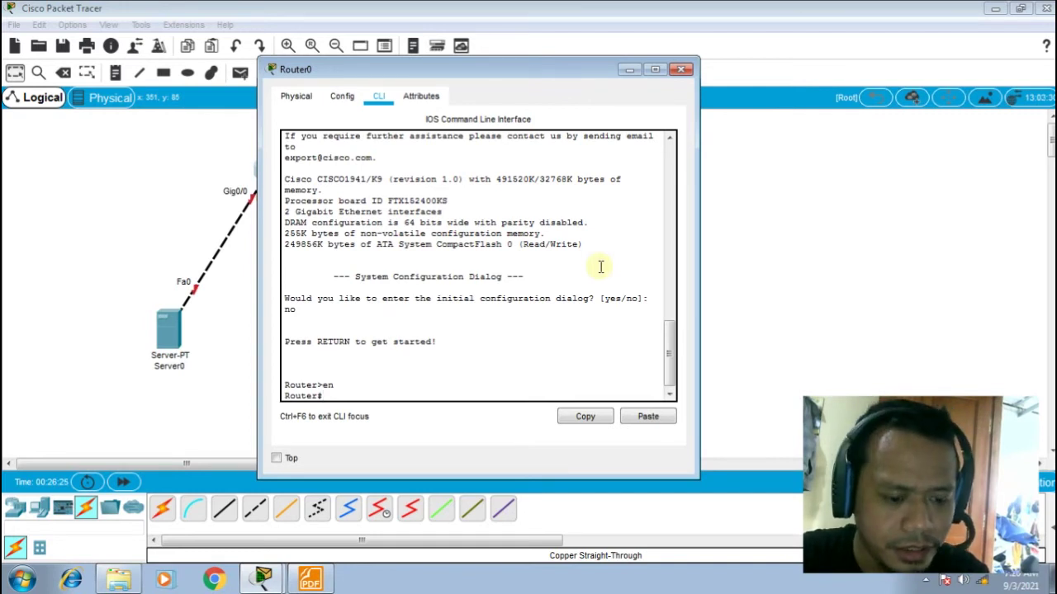
pyautogui.write('conf t')
pyautogui.press('Return')
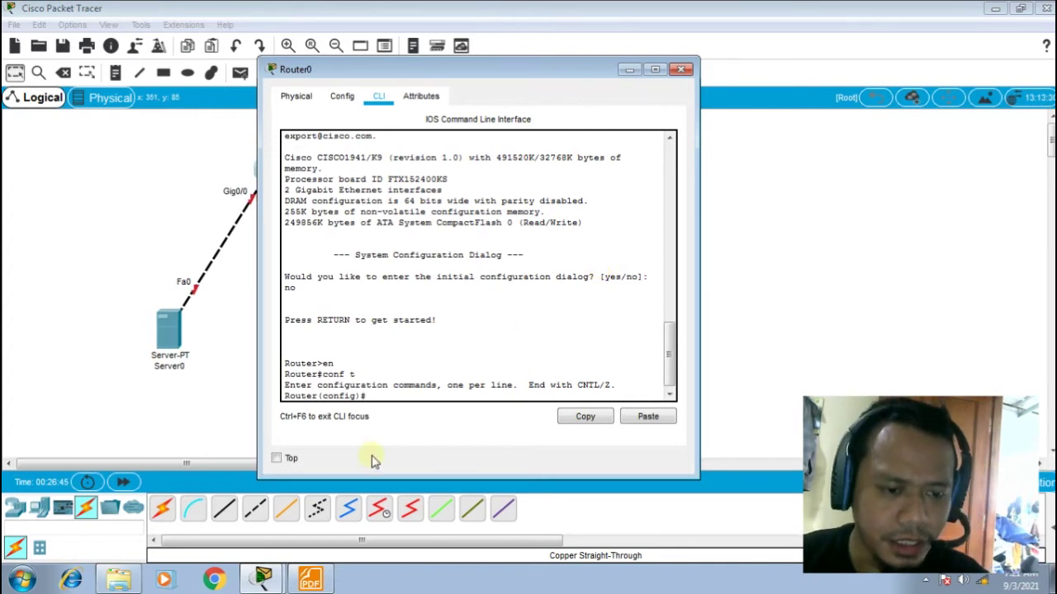
# Recheck the Router1 IP address commands in the PDF, and move the Router0 window so Router0's link labels are uncovered
pyautogui.click(310, 582)
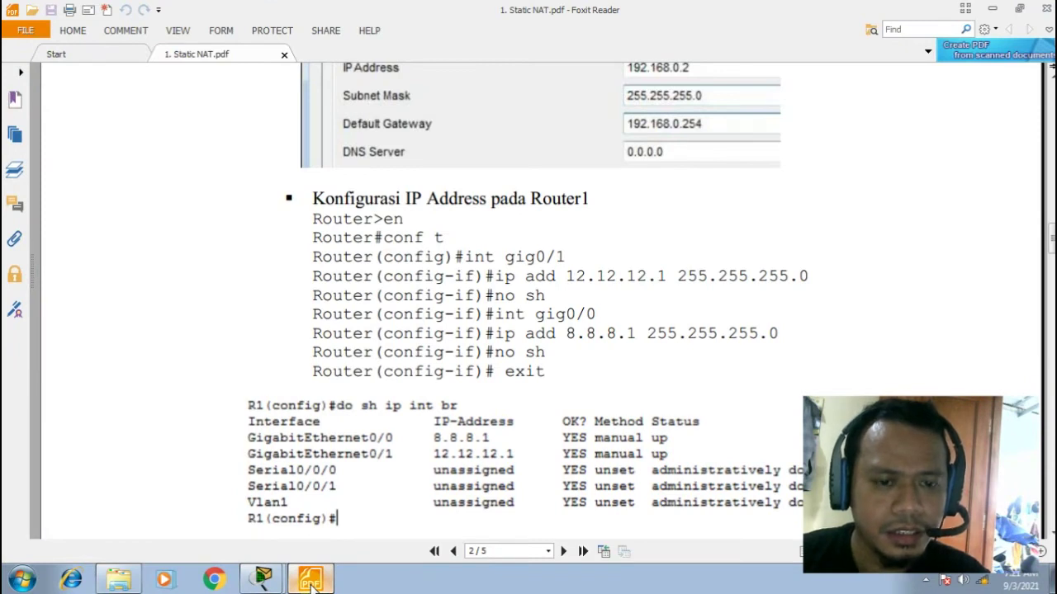
pyautogui.click(310, 582)
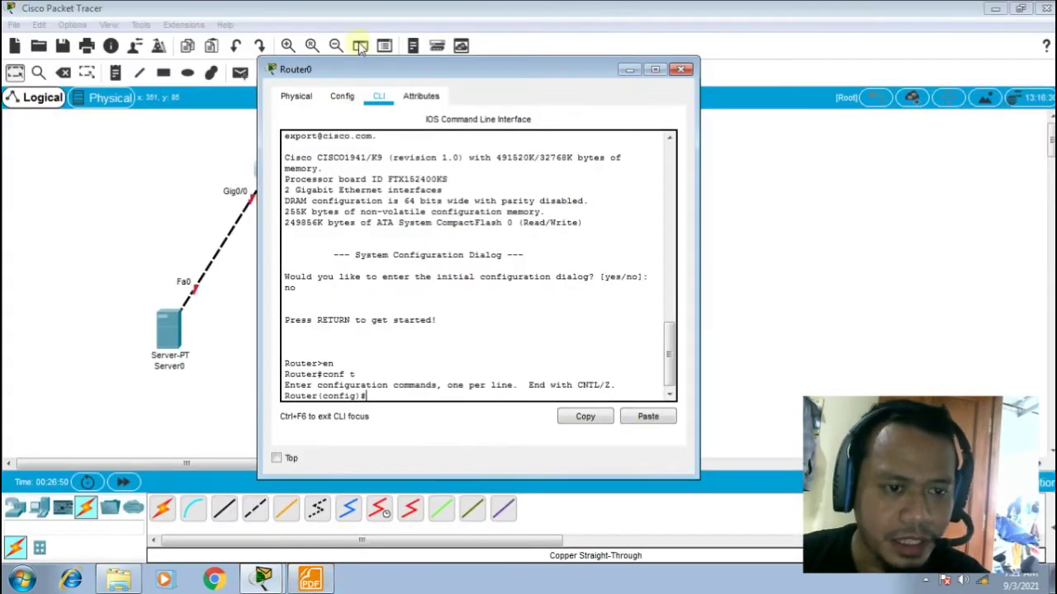
pyautogui.moveTo(391, 75); pyautogui.dragTo(568, 72)
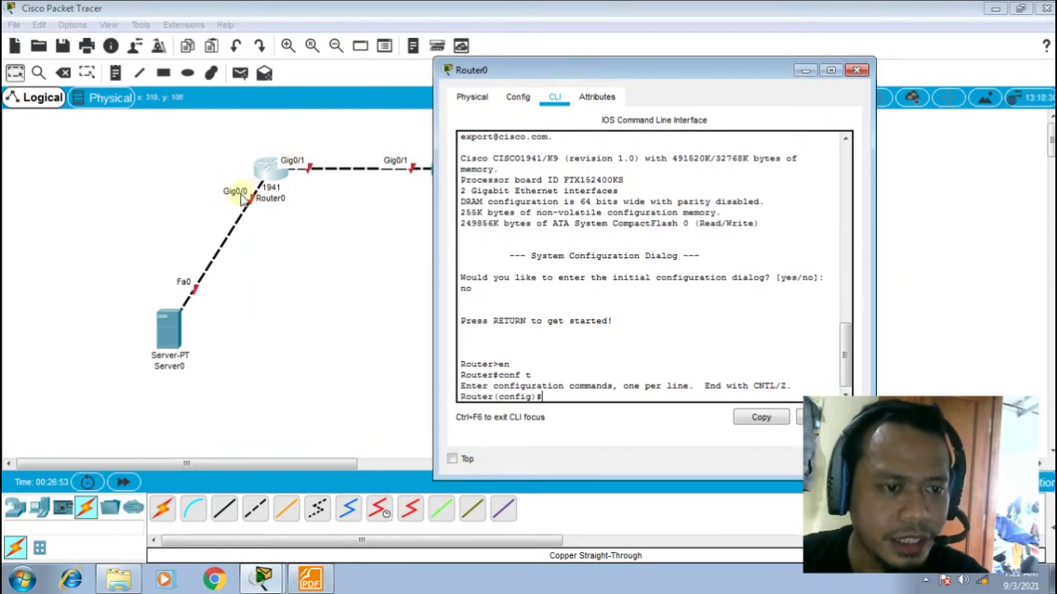
pyautogui.moveTo(565, 76); pyautogui.dragTo(501, 66)
# Configure Router0's interface gig0/0 with IP address 8.8.8.1 and mask 255.255.255.0, and enable it with no sh
pyautogui.write('in')
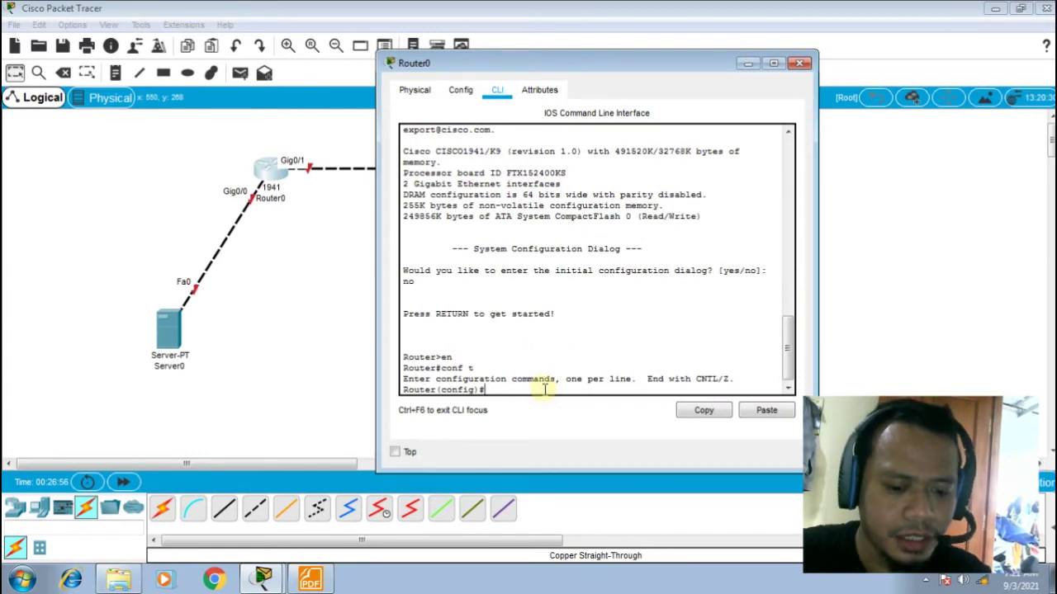
pyautogui.write('t gig')
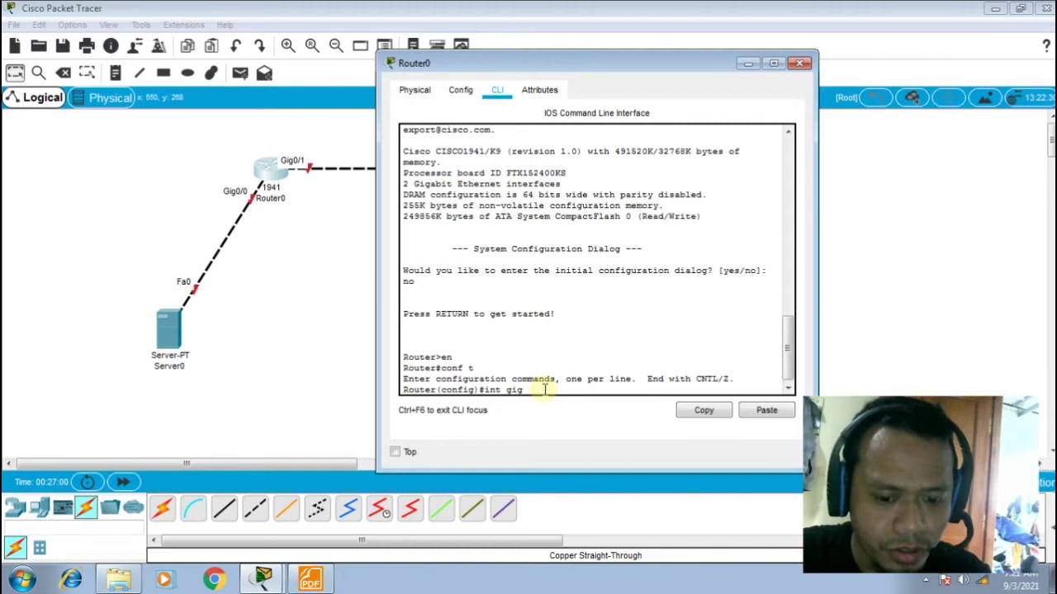
pyautogui.write('0/0')
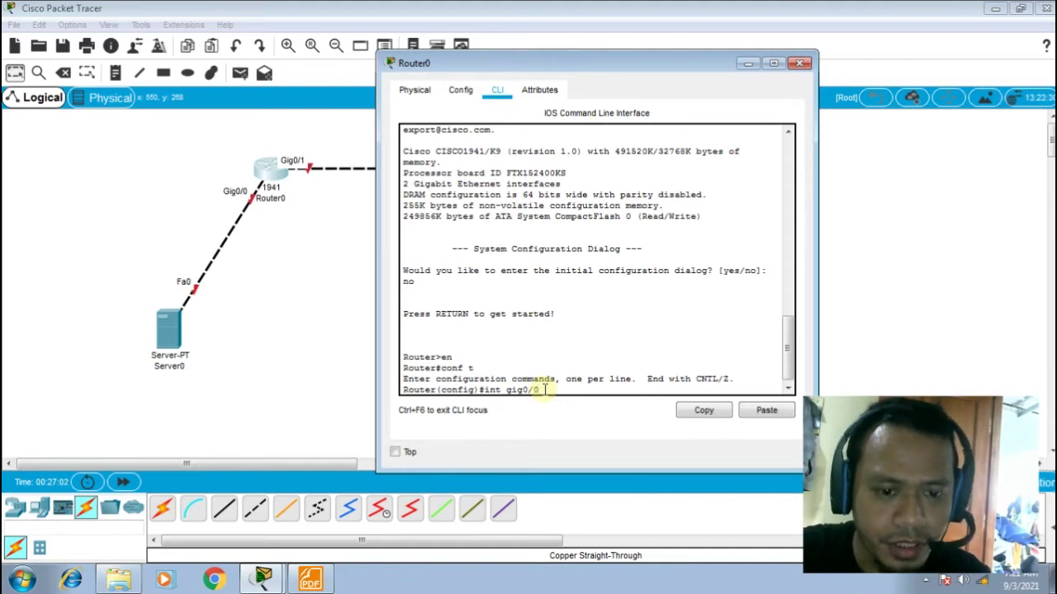
pyautogui.press('Return')
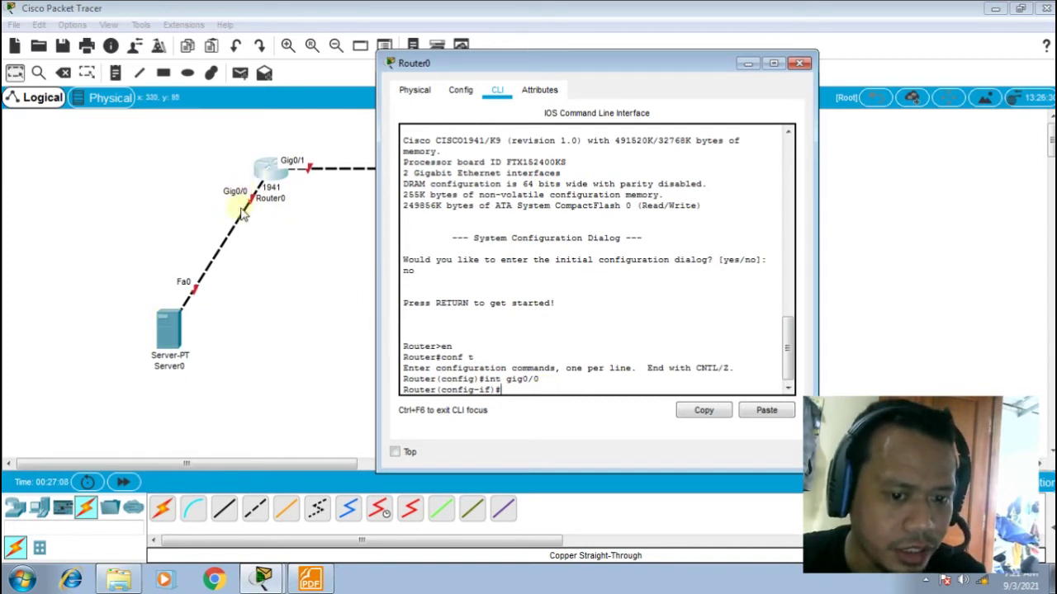
pyautogui.write('ip add')
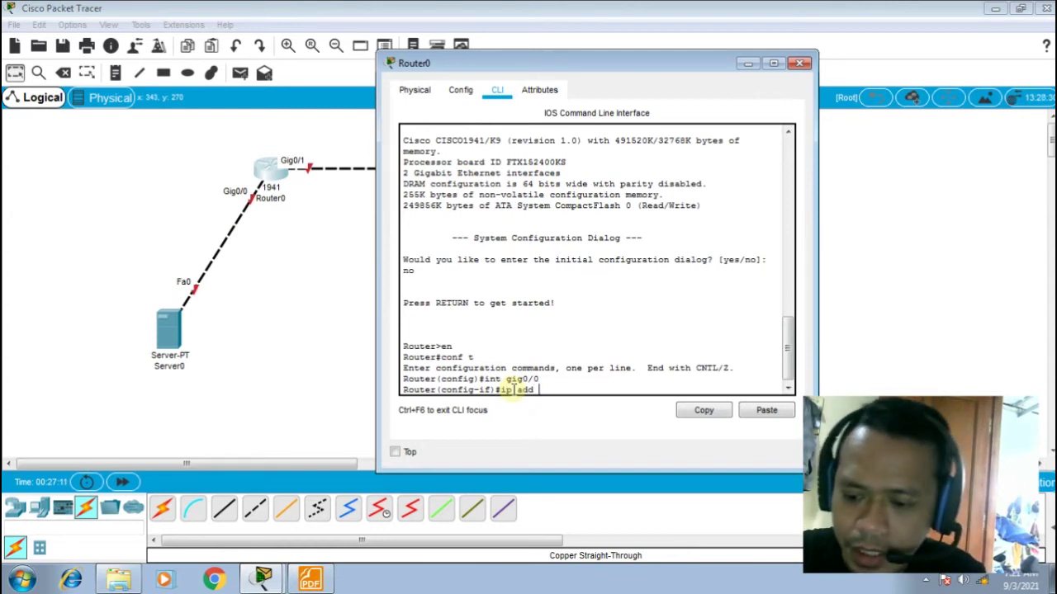
pyautogui.write(' 8.8.8.1')
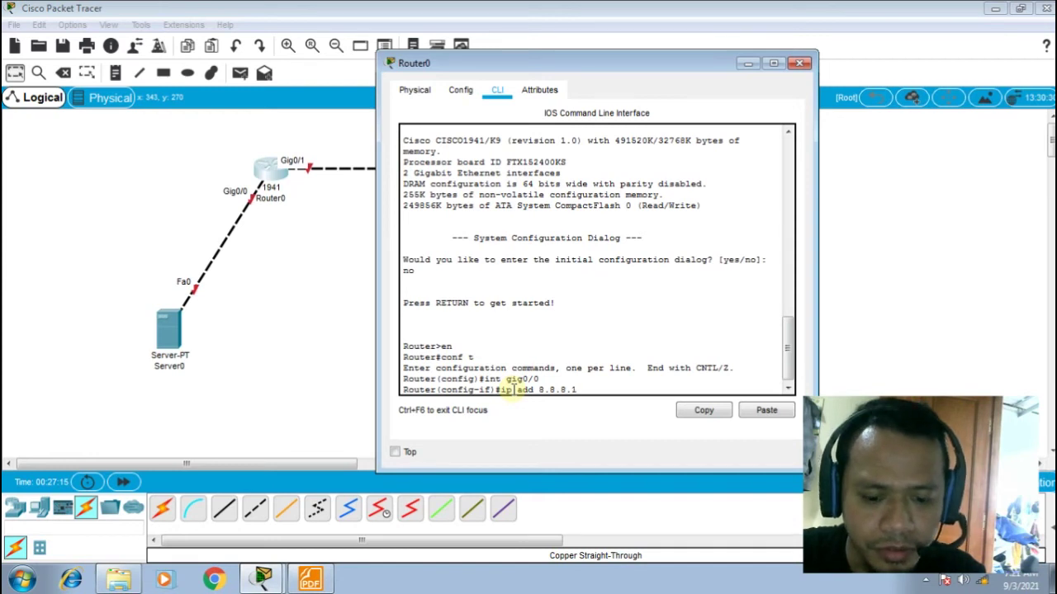
pyautogui.write(' 255.255.255.0')
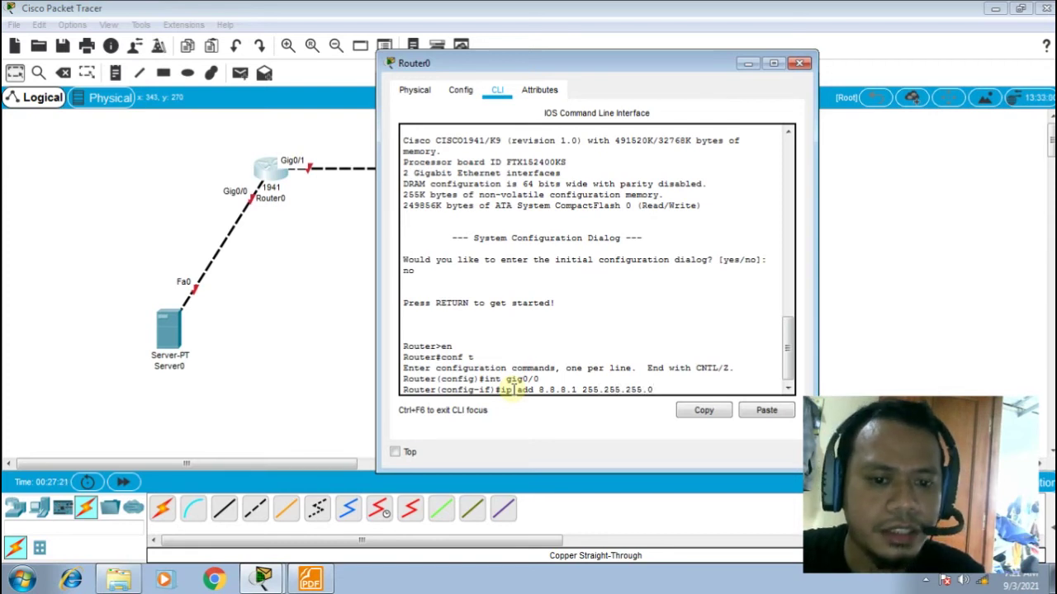
pyautogui.press('Return')
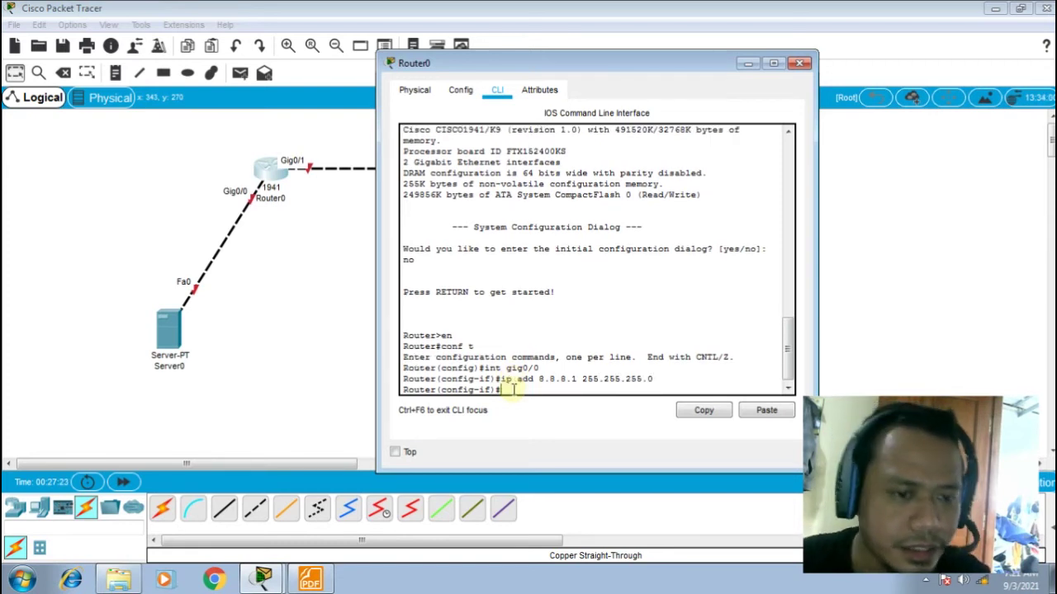
pyautogui.write('no sh')
pyautogui.press('Return')
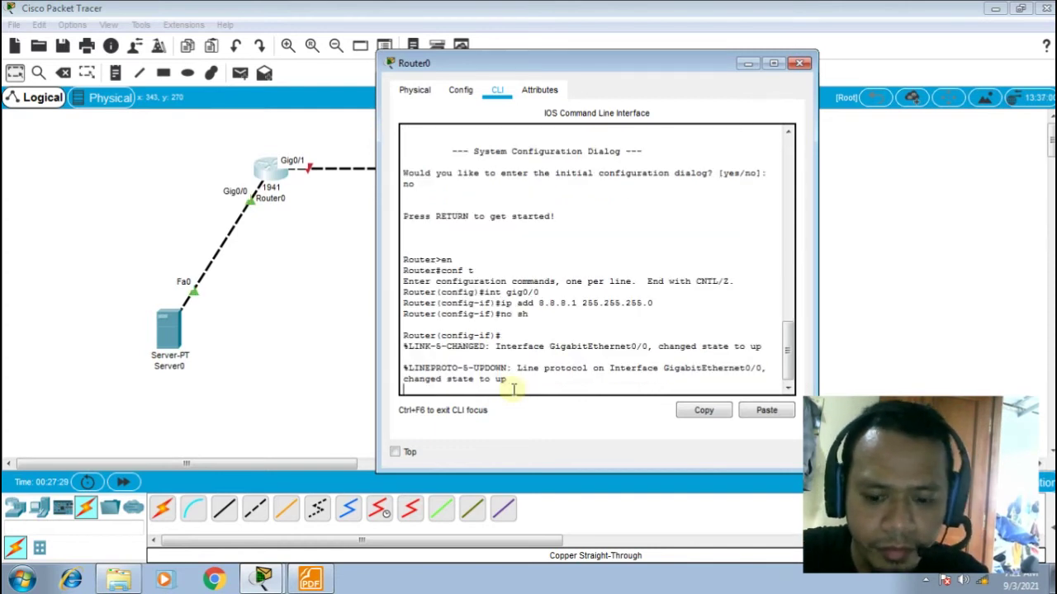
pyautogui.press('Return')
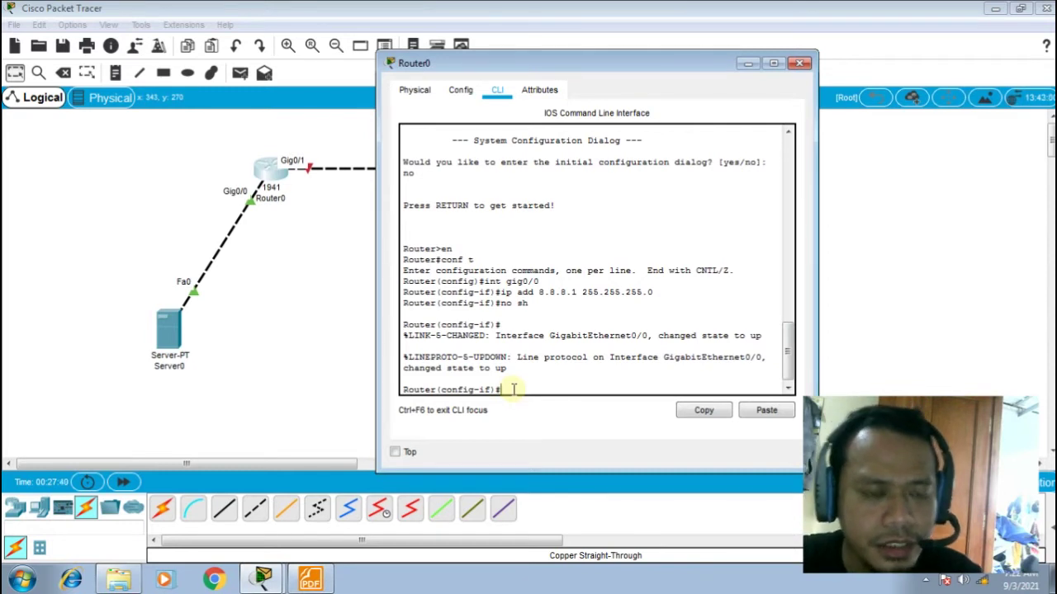
# Exit the gig0/0 interface configuration and enter interface configuration mode for gig0/1 on Router0
pyautogui.write('in')
pyautogui.press('BackSpace')
pyautogui.write('ex')
pyautogui.press('Return')
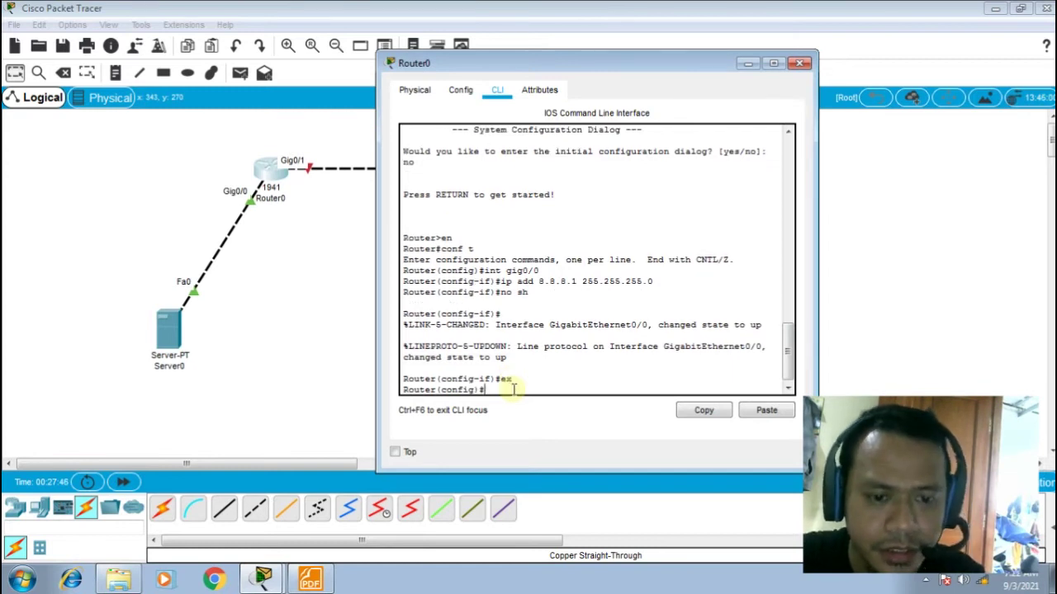
pyautogui.write('int ')
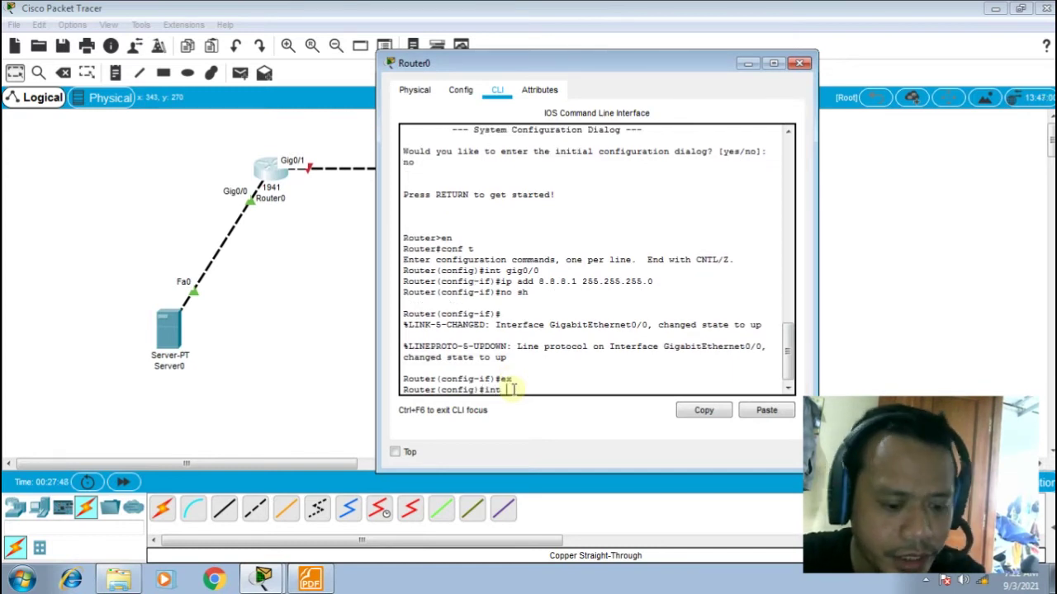
pyautogui.write('gig0/1')
pyautogui.press('Return')
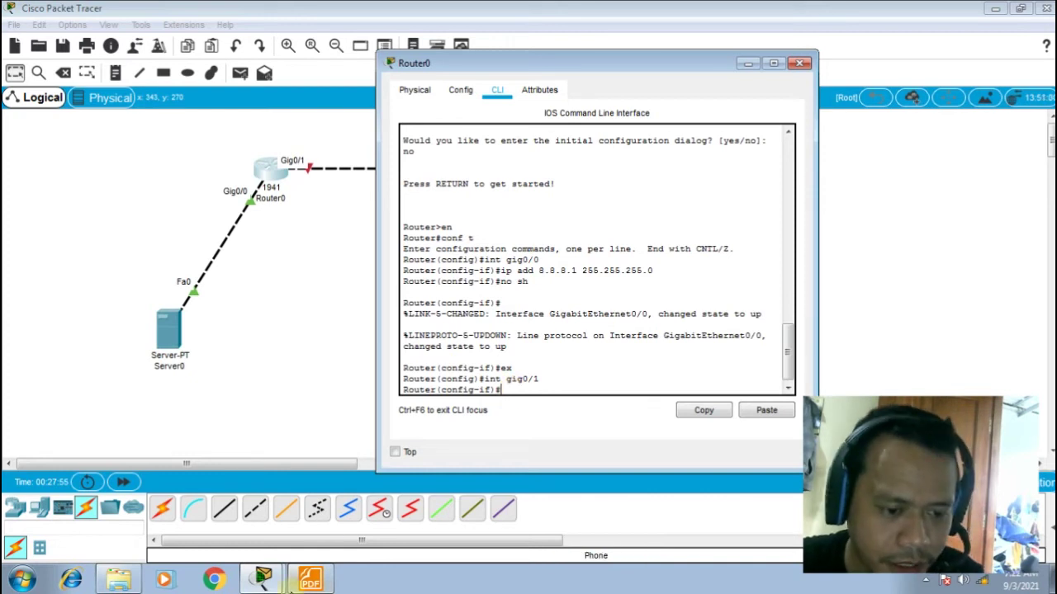
# Check the gig0/1 address in the PDF, assign 12.12.12.1 with mask 255.255.255.0, and enable the interface with no sh
pyautogui.hotkey('alt', 'Tab')
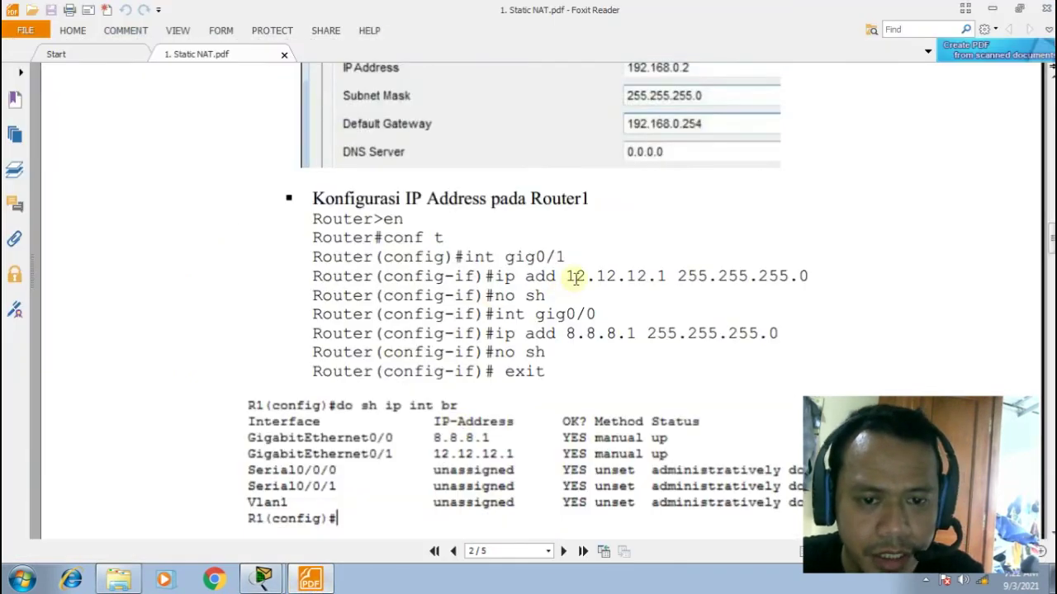
pyautogui.click(996, 9)
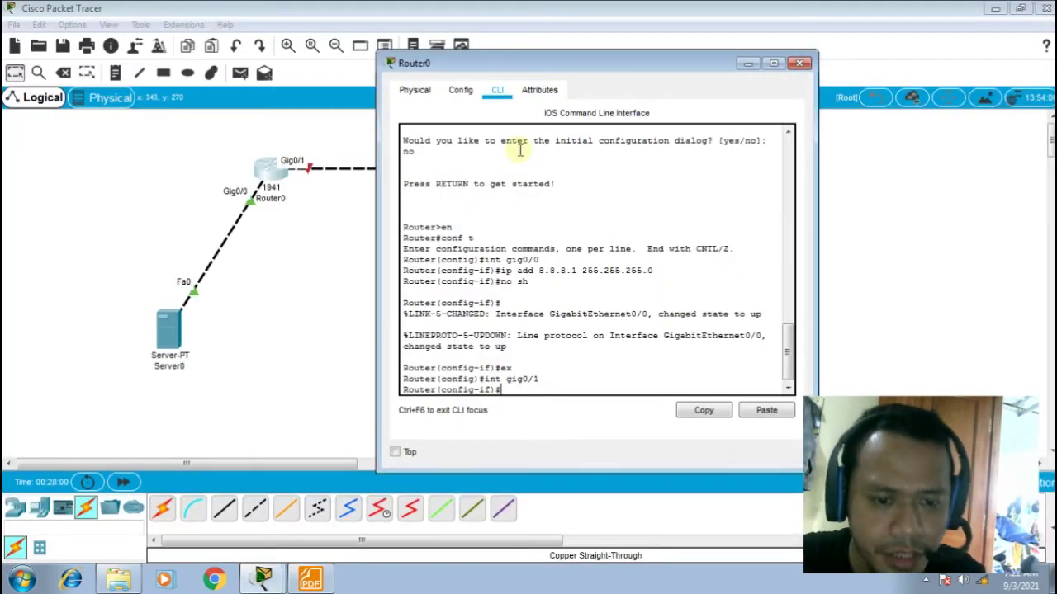
pyautogui.write('ip add 12.12.12.1')
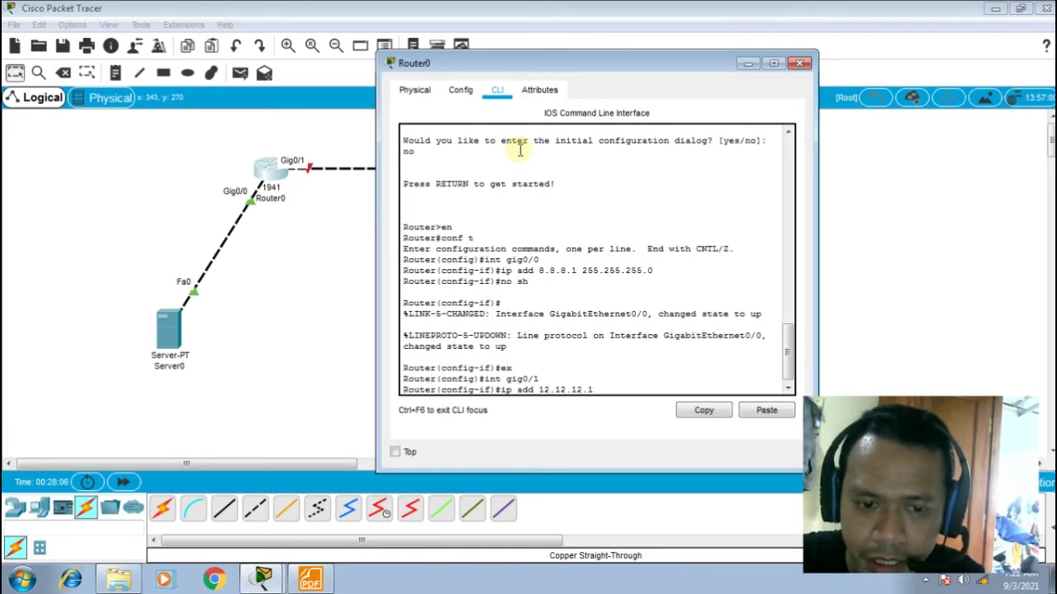
pyautogui.write(' 255.')
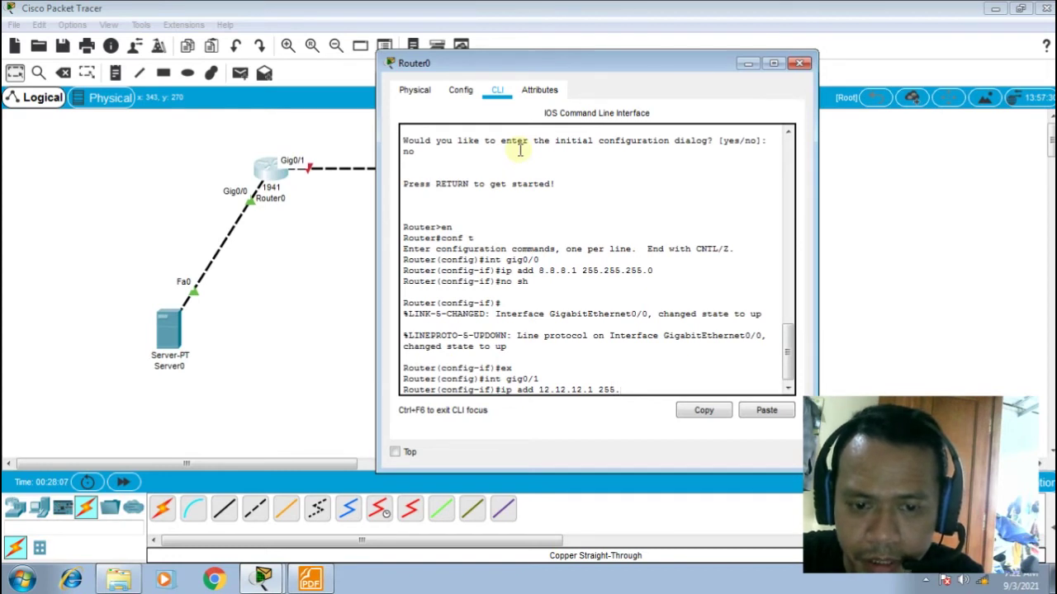
pyautogui.write('255.255.0')
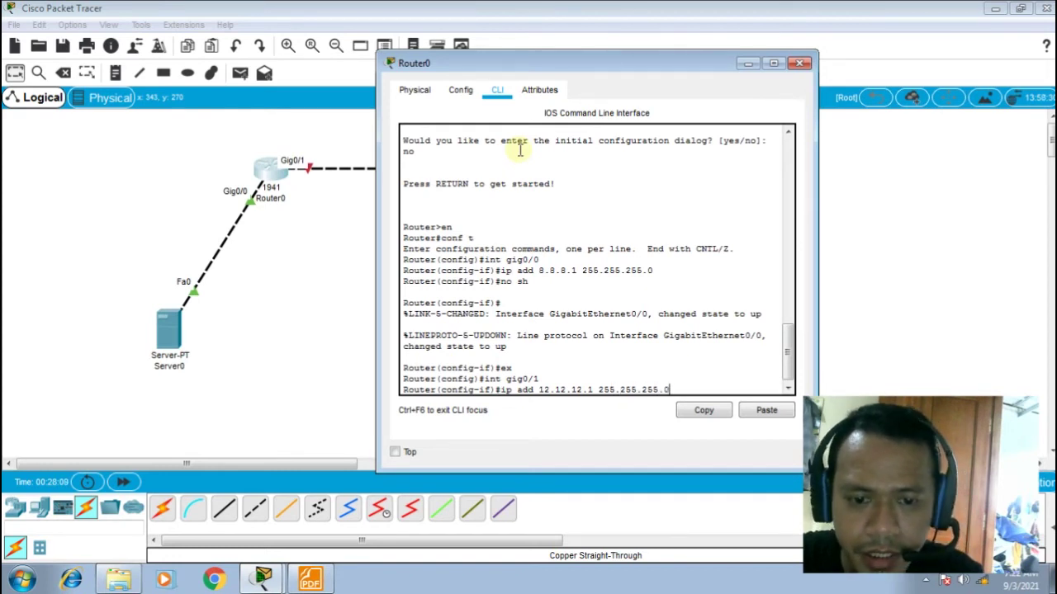
pyautogui.press('Return')
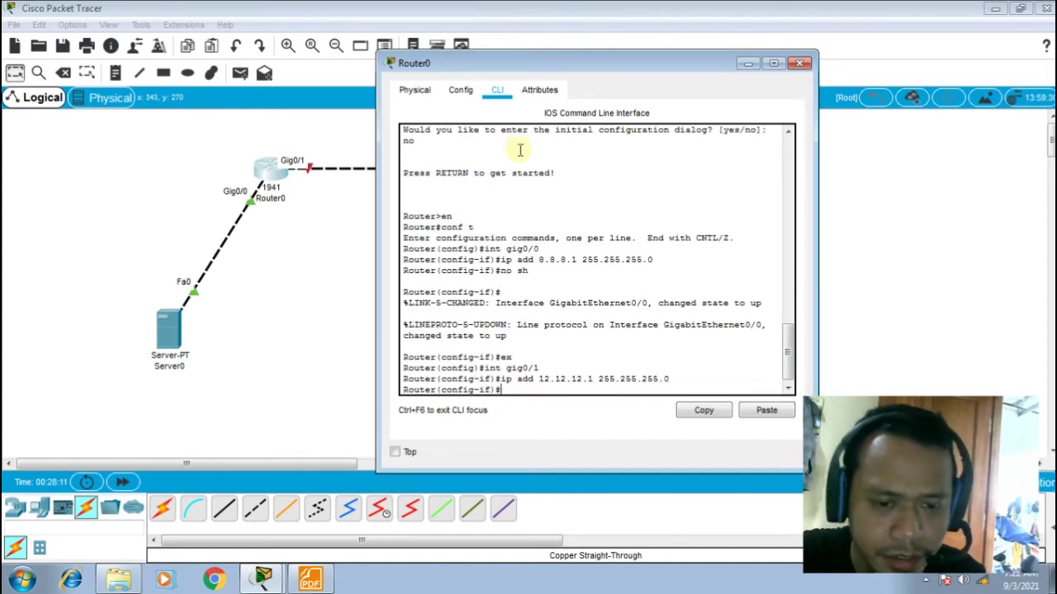
pyautogui.write('no sh')
pyautogui.press('Return')
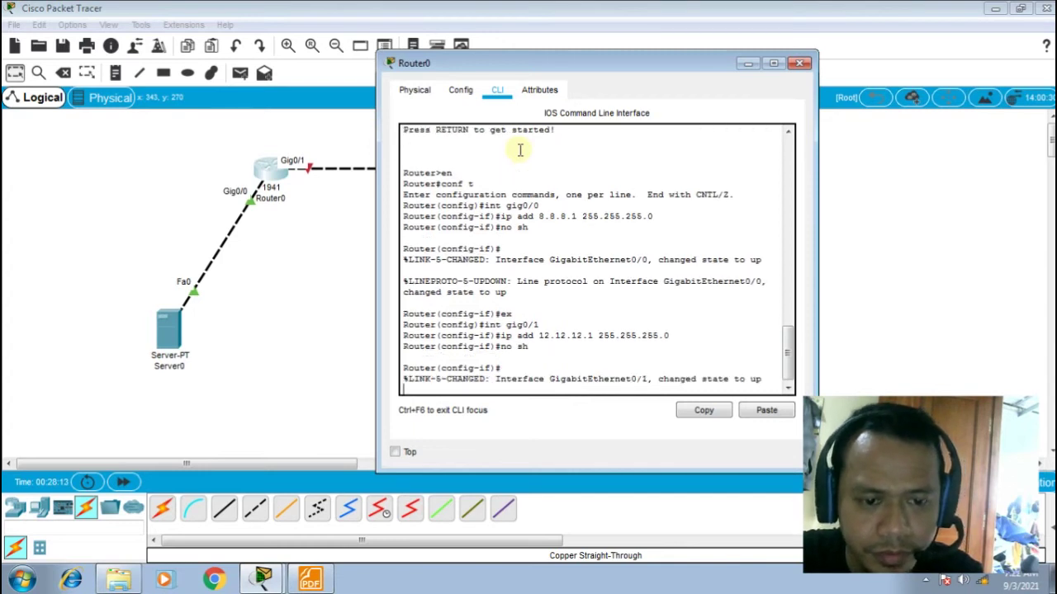
pyautogui.press('Return')
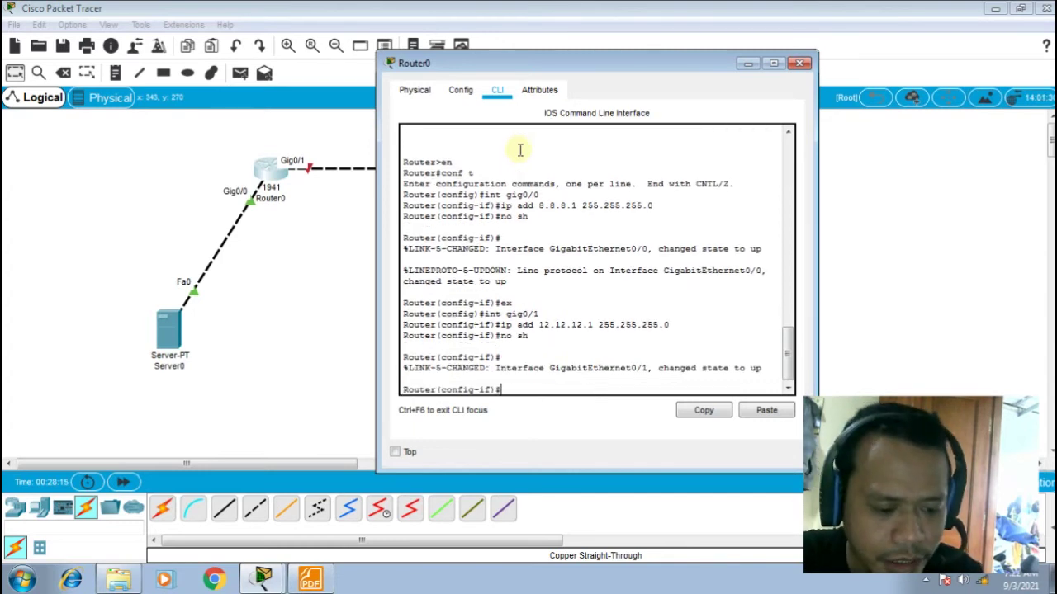
# Display Router0's interface address summary with do sh ip int br
pyautogui.write('do sh')
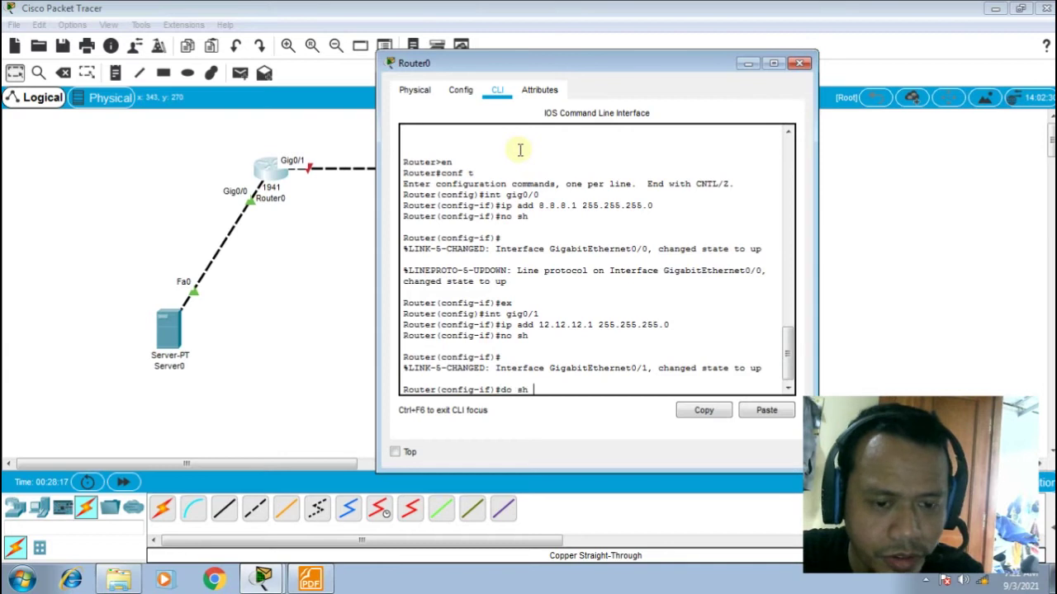
pyautogui.write(' ip')
pyautogui.write(' i')
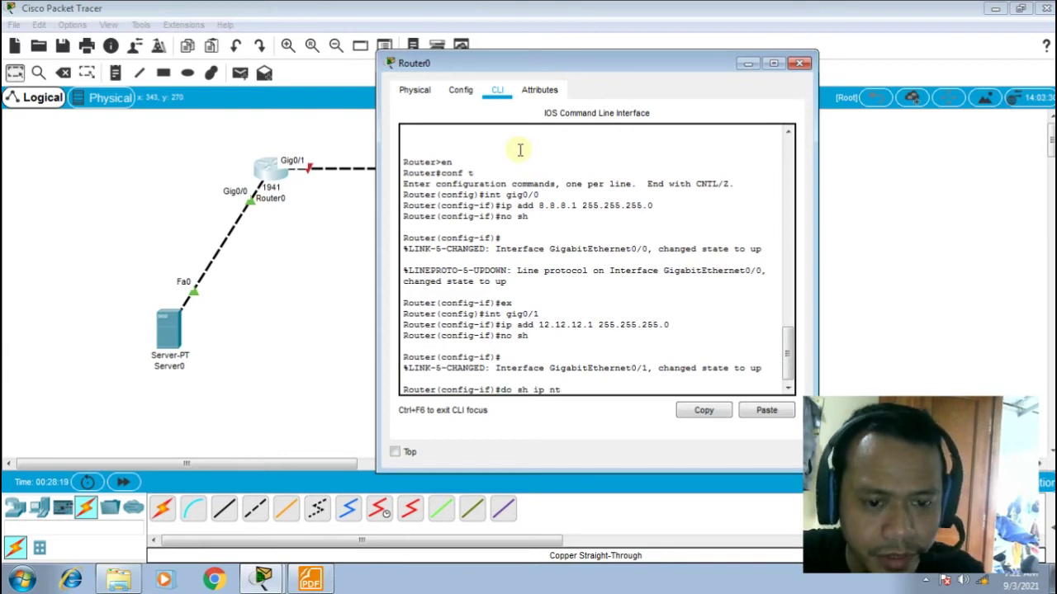
pyautogui.write('nt br')
pyautogui.press('Return')
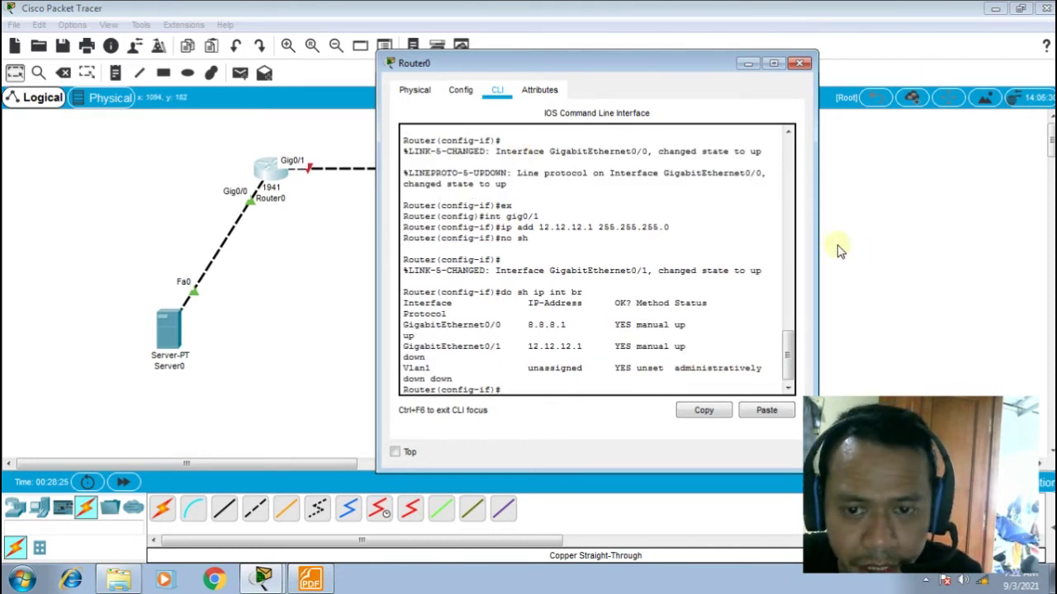
# Widen the Router0 window until each interface row fits on one line, and move it clear of Router0 in the topology
pyautogui.moveTo(816, 231); pyautogui.dragTo(860, 230)
pyautogui.moveTo(717, 71); pyautogui.dragTo(634, 65)
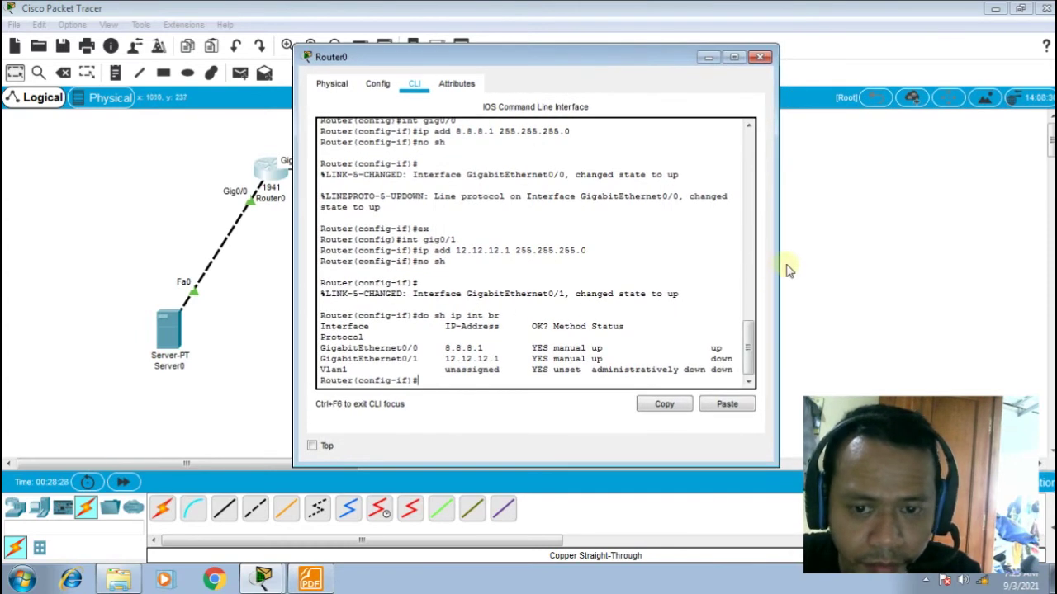
pyautogui.moveTo(778, 256); pyautogui.dragTo(828, 256)
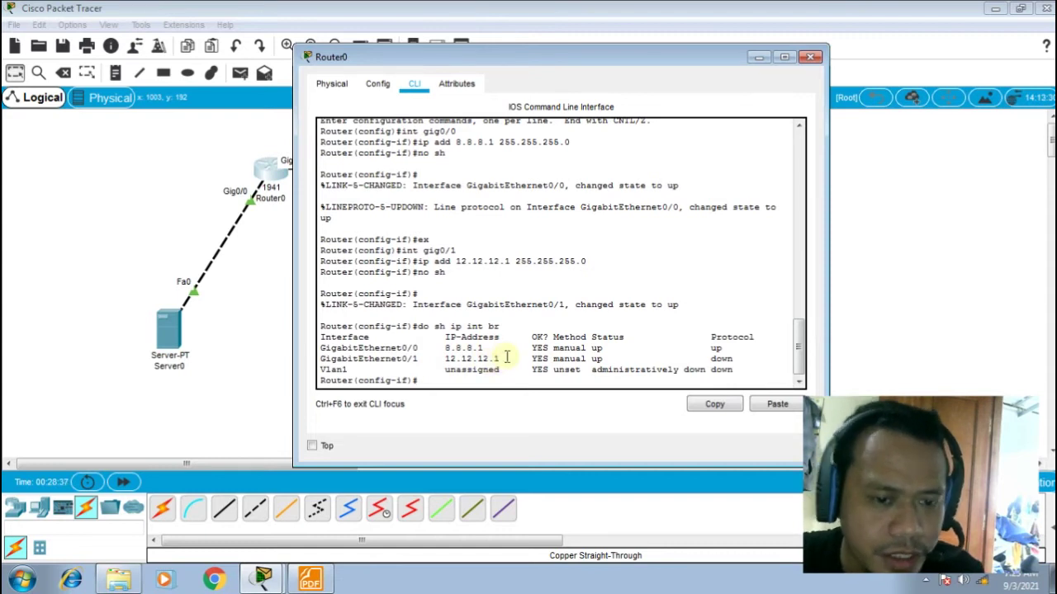
pyautogui.moveTo(637, 61); pyautogui.dragTo(735, 69)
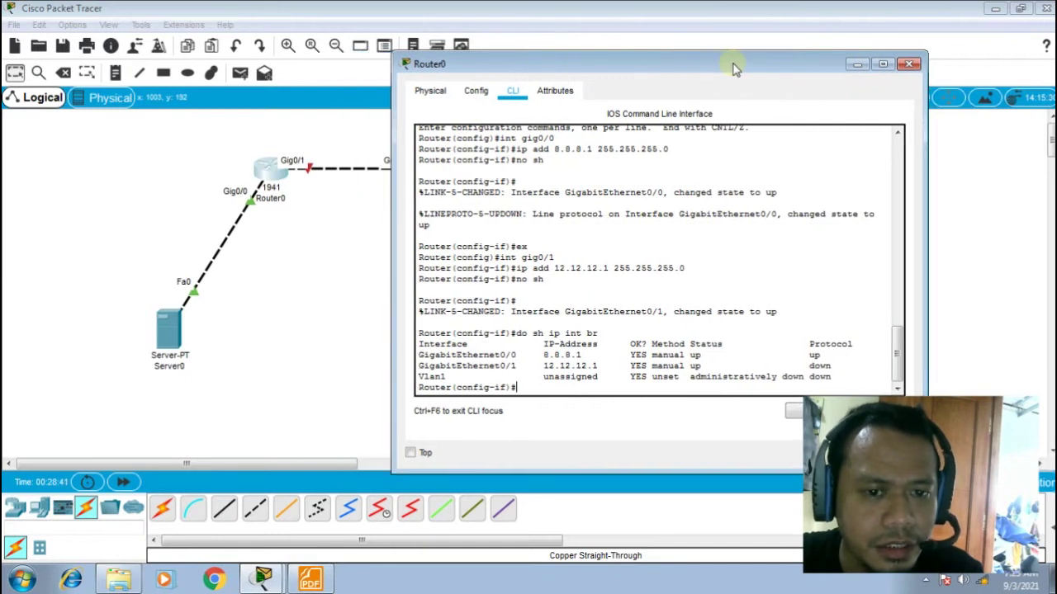
pyautogui.moveTo(510, 64); pyautogui.dragTo(477, 59)
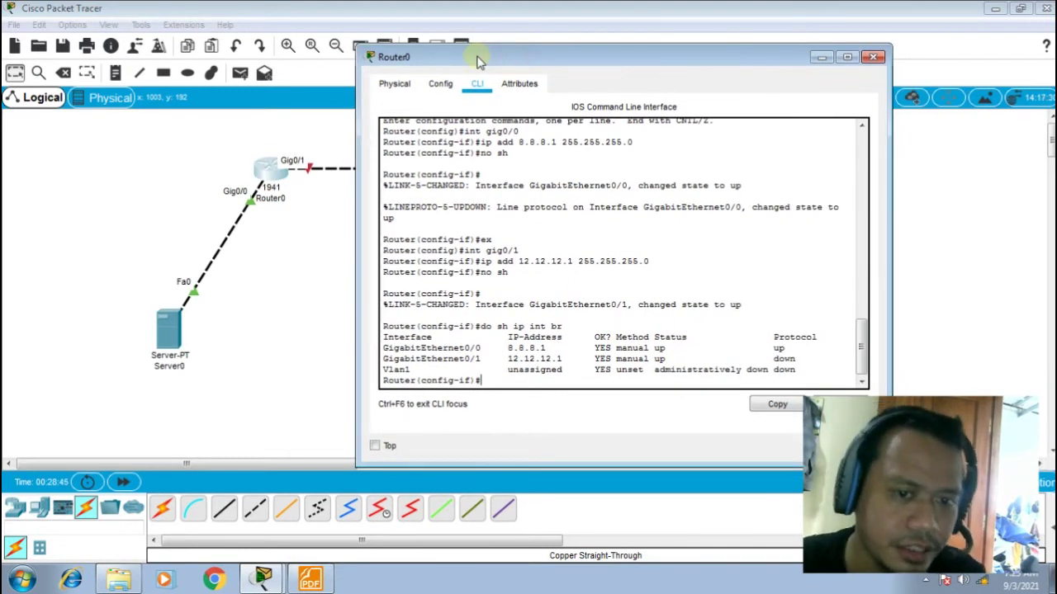
# Exit the gig0/1 interface configuration on Router0, set its hostname to R1, and close the Router0 window
pyautogui.write('ex')
pyautogui.press('Return')
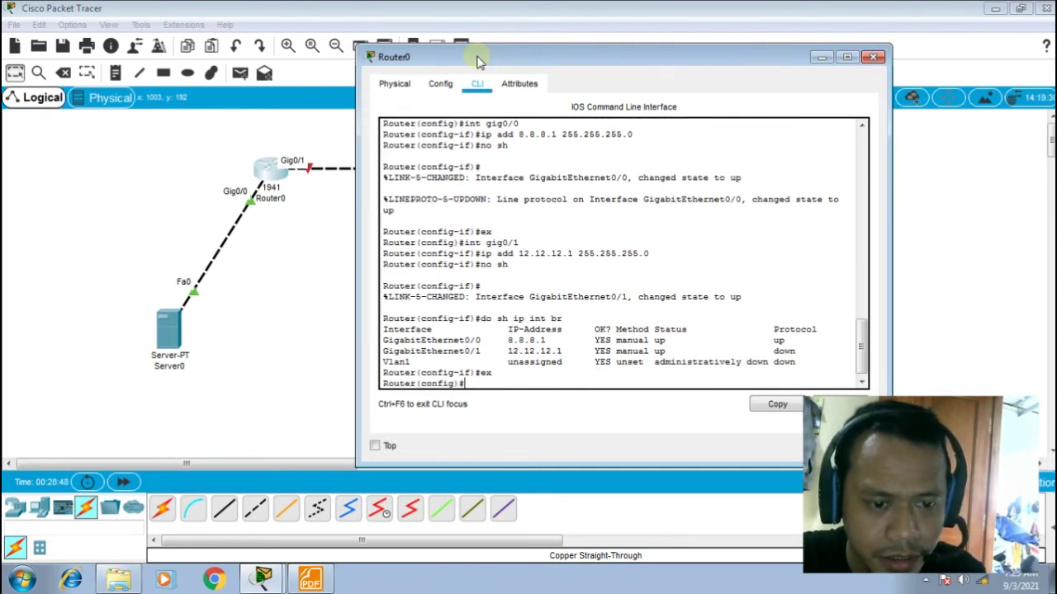
pyautogui.write('ho')
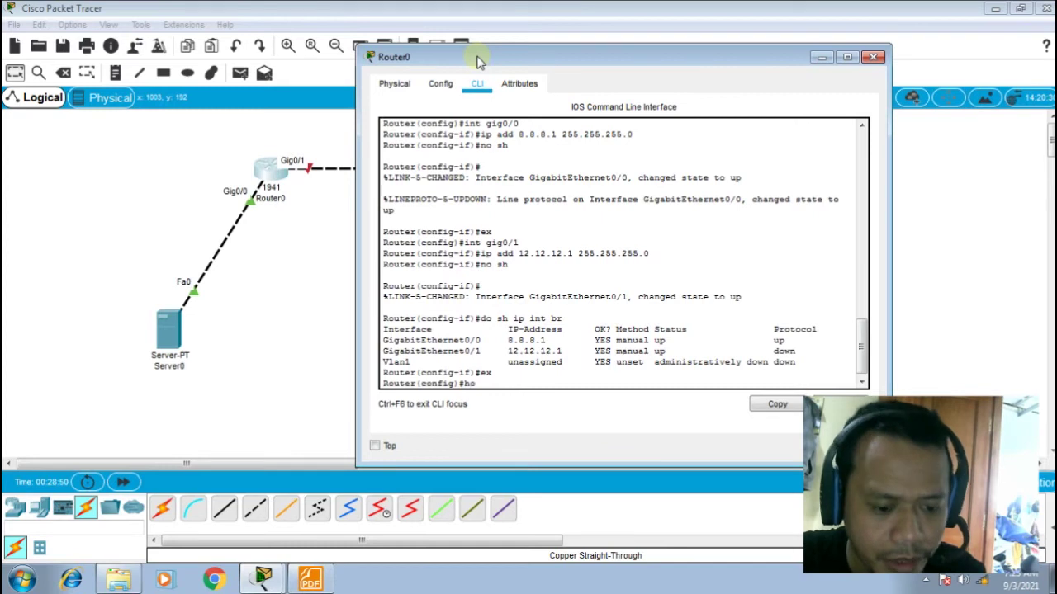
pyautogui.write('stname')
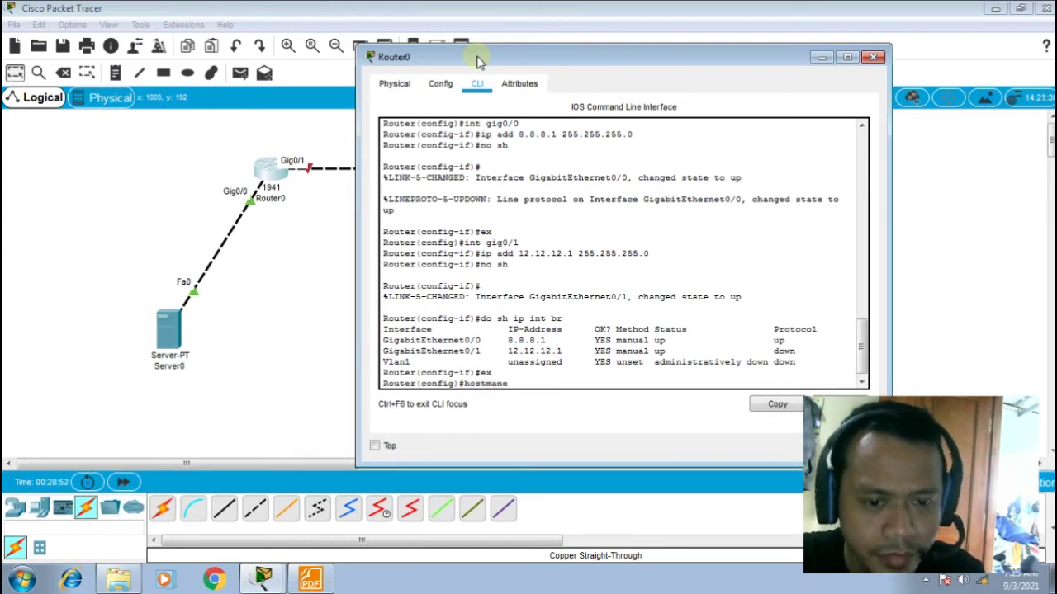
pyautogui.press('BackSpace')
pyautogui.press('BackSpace')
pyautogui.press('BackSpace')
pyautogui.press('BackSpace')
pyautogui.write('name R1')
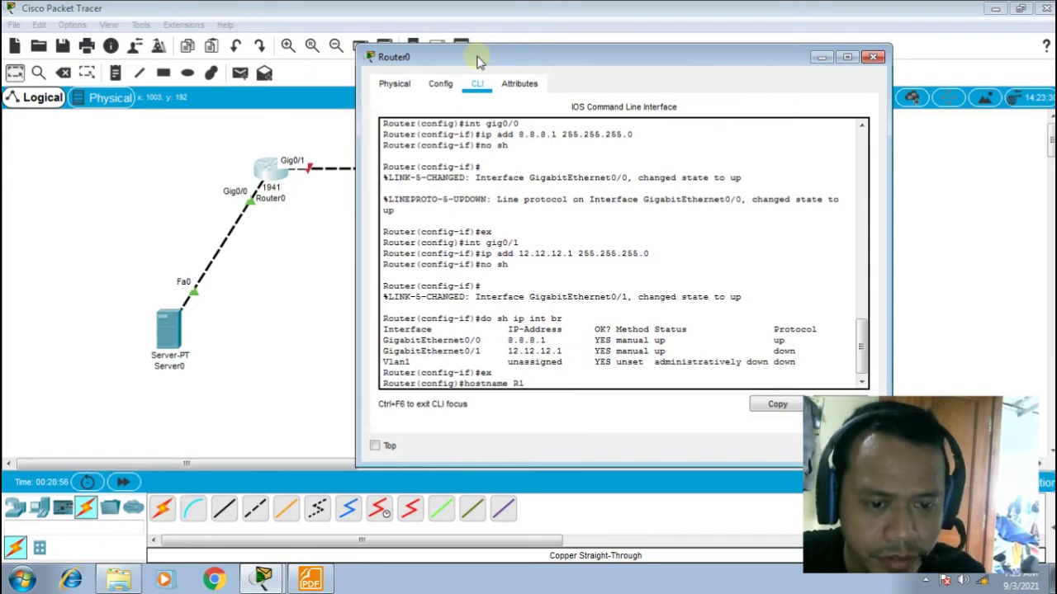
pyautogui.press('Return')
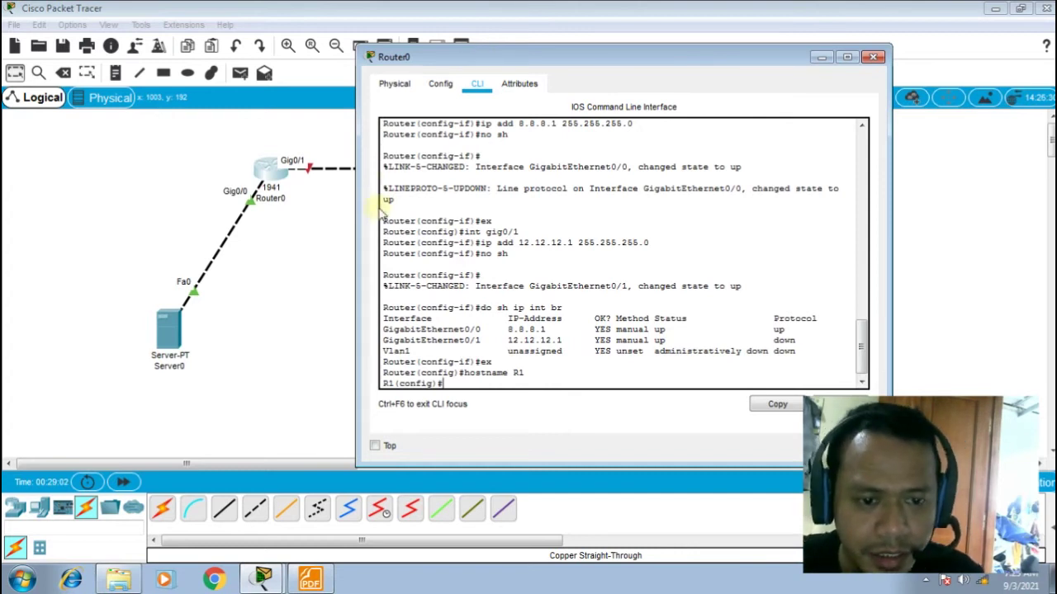
pyautogui.moveTo(558, 65); pyautogui.dragTo(482, 64)
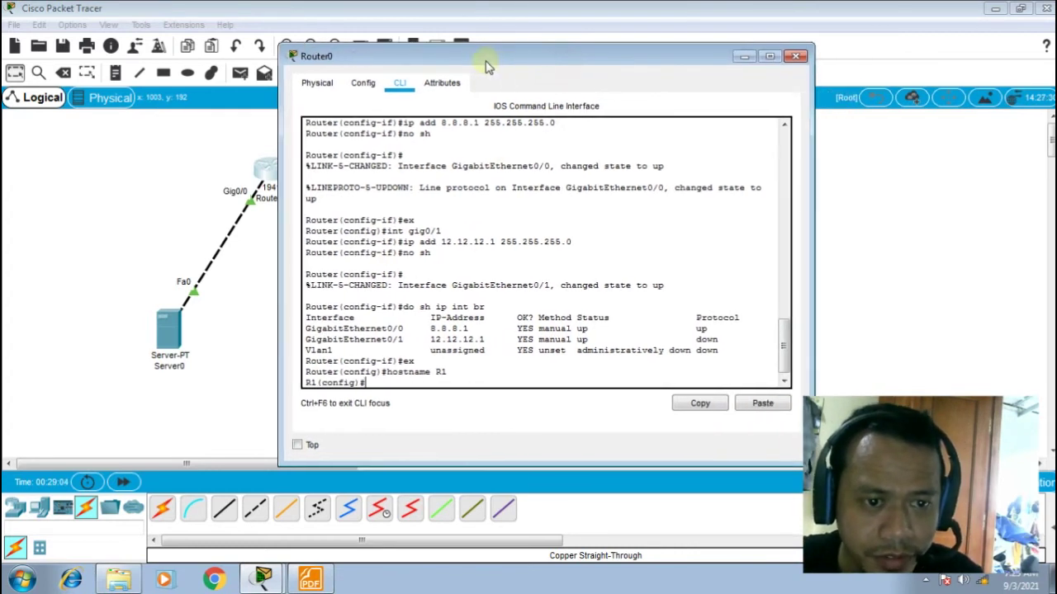
pyautogui.click(796, 58)
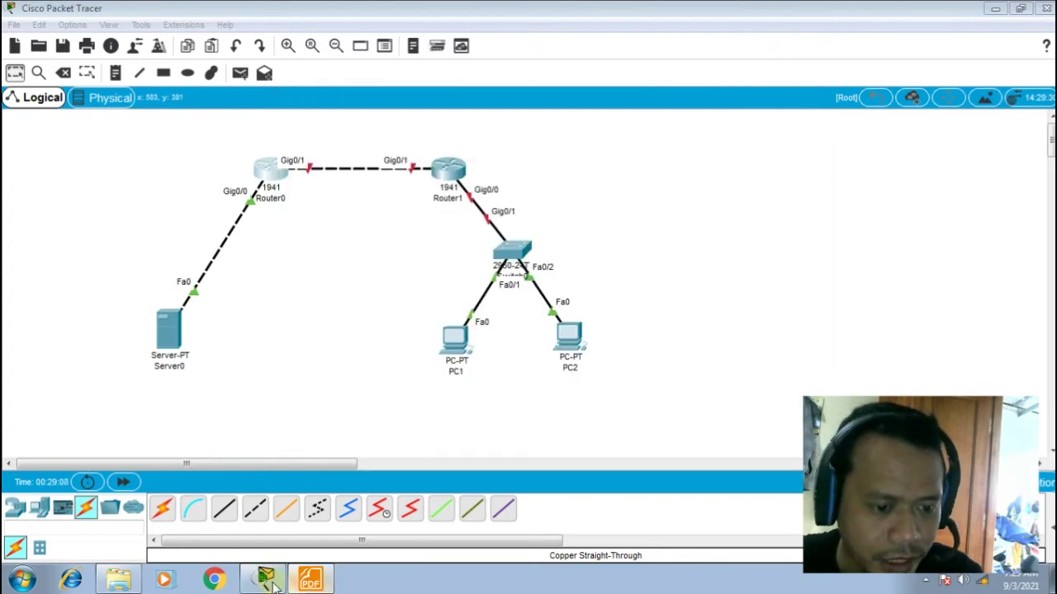
# Switch to the Static NAT PDF in Foxit Reader, read the Router2 IP address configuration, and return to Cisco Packet Tracer
pyautogui.click(310, 579)
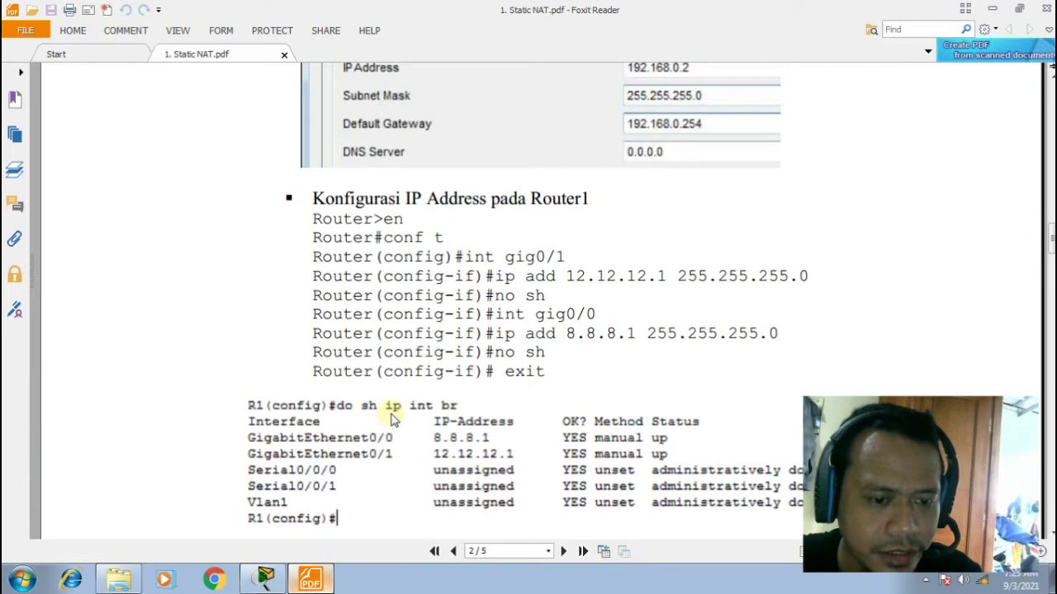
pyautogui.scroll(-10, 441, 425)
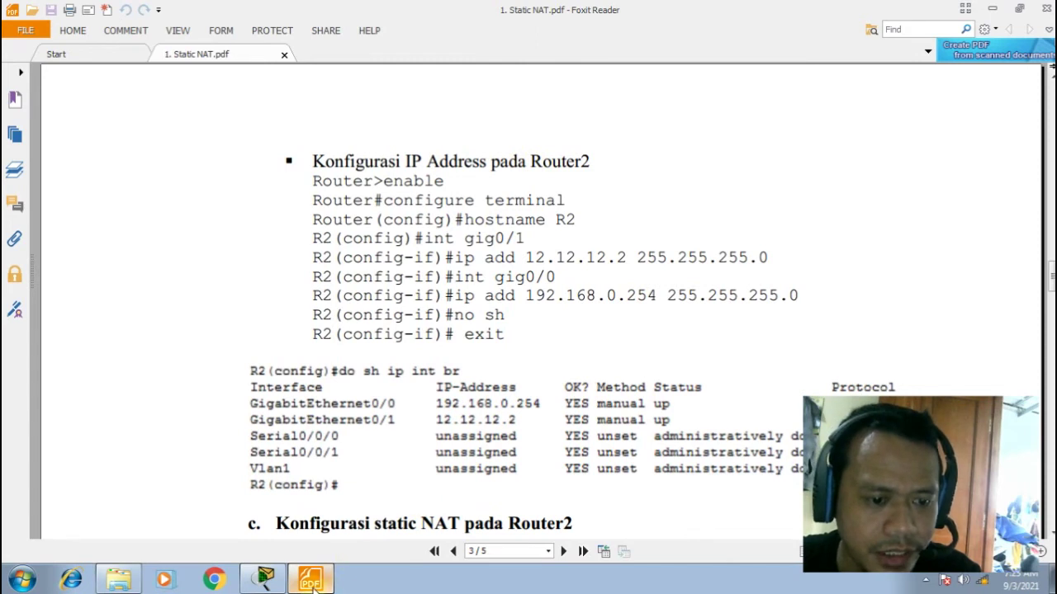
pyautogui.click(274, 584)
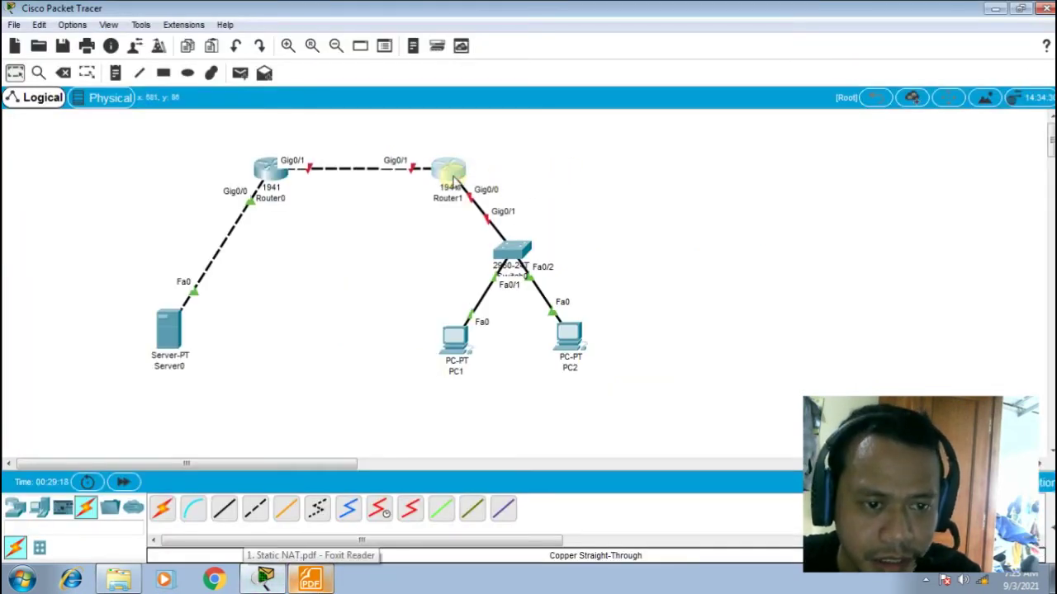
# Open Router1's command line interface and move its window clear of the routers in the topology
pyautogui.click(452, 177)
pyautogui.moveTo(507, 74); pyautogui.dragTo(752, 64)
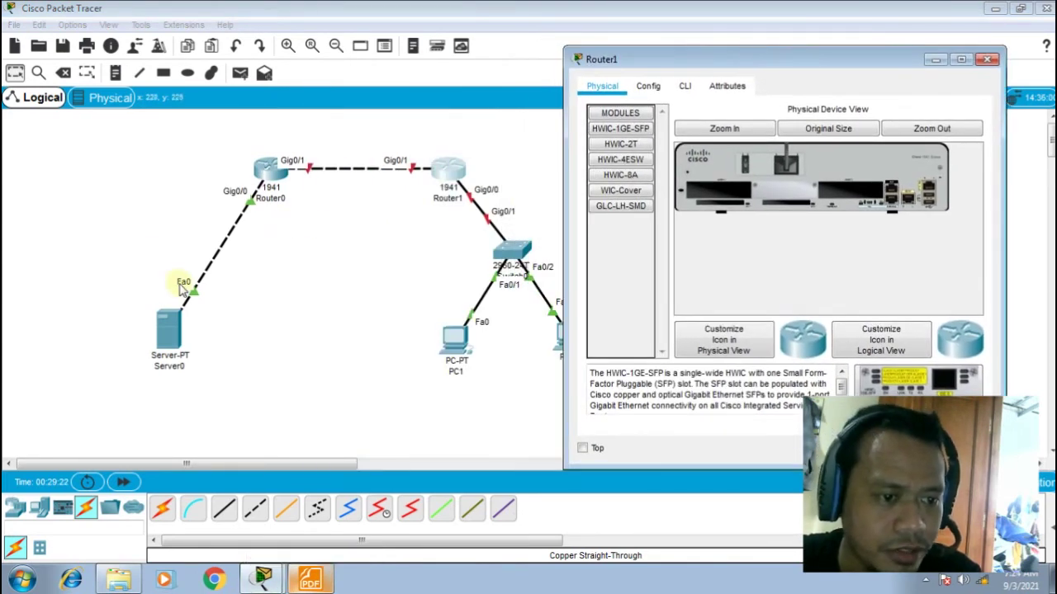
pyautogui.moveTo(655, 66); pyautogui.dragTo(685, 60)
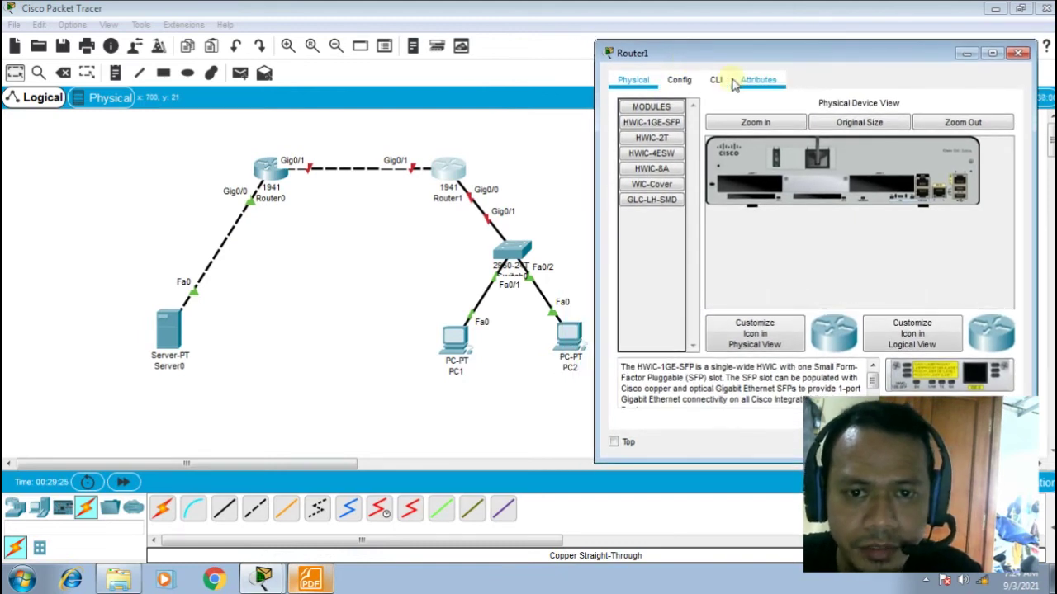
pyautogui.click(716, 80)
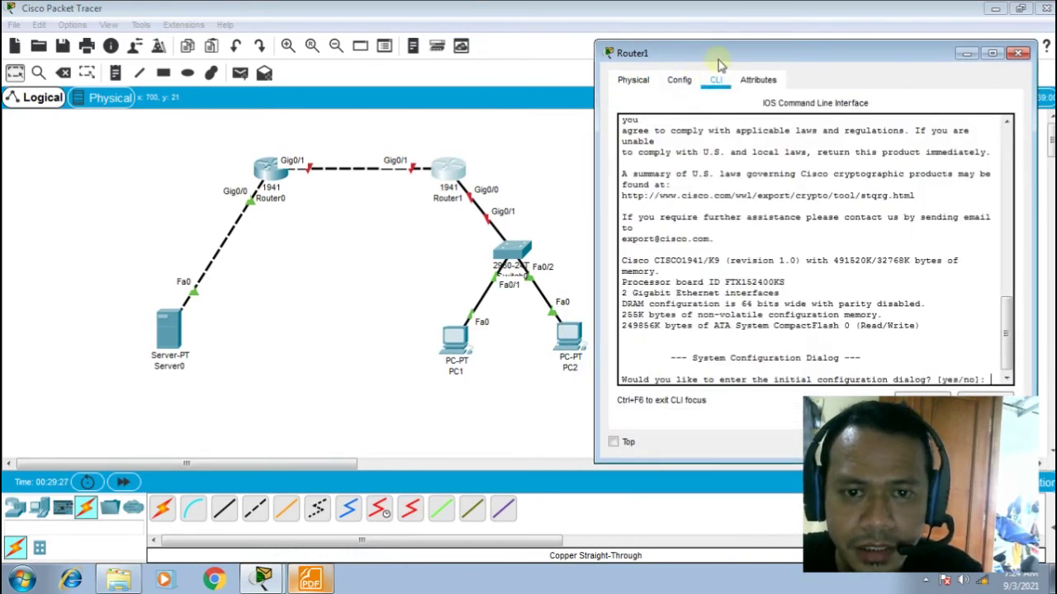
pyautogui.moveTo(720, 62); pyautogui.dragTo(717, 47)
# Decline Router1's initial configuration dialog with no, then enter privileged mode with en and global configuration mode with conf t
pyautogui.write('no')
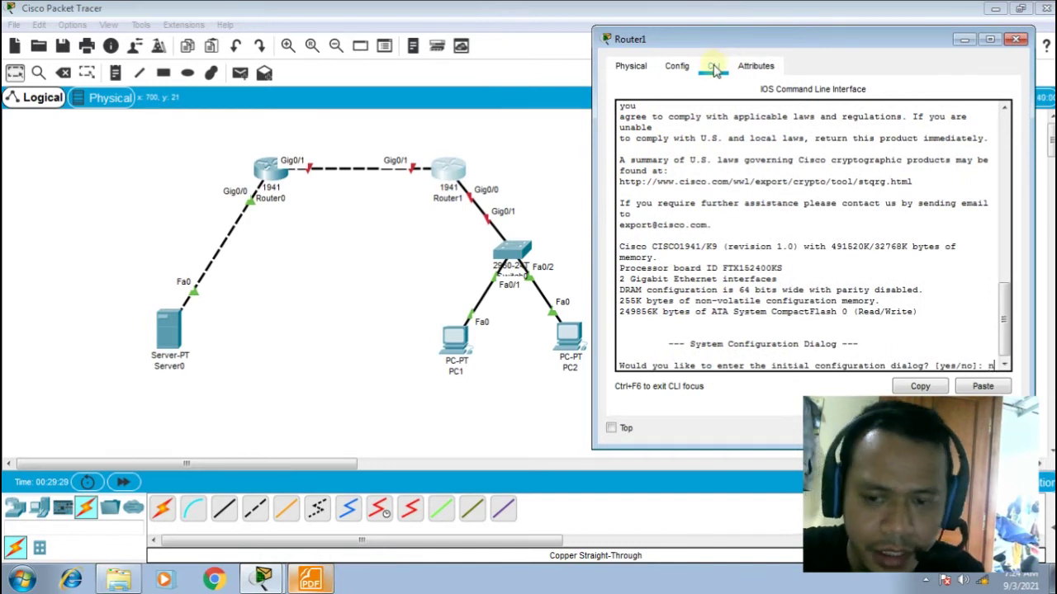
pyautogui.press('Return')
pyautogui.press('Return')
pyautogui.write('en')
pyautogui.press('Return')
pyautogui.write('cont t')
pyautogui.press('Return')
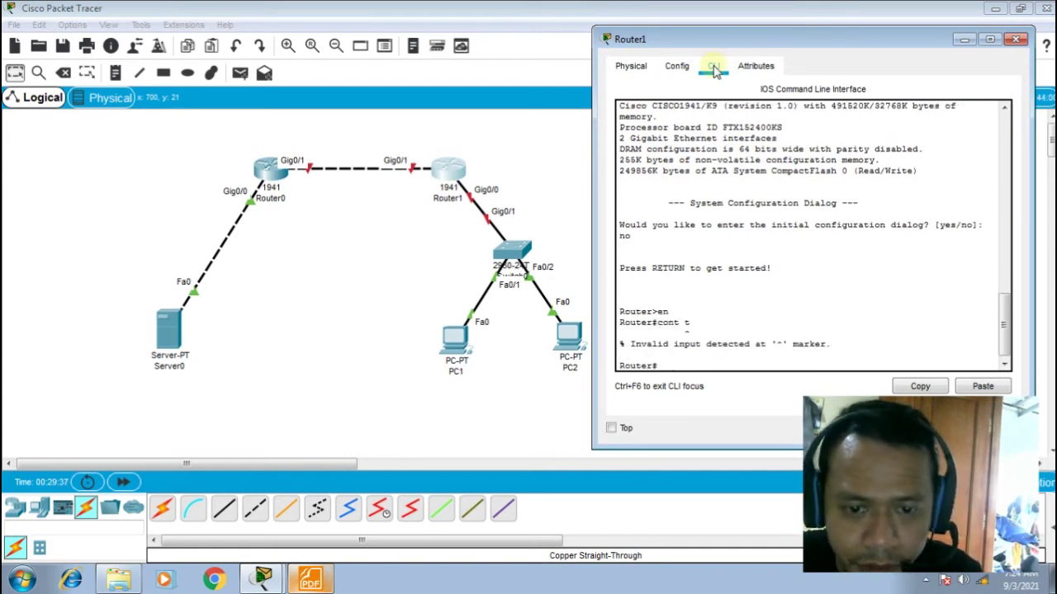
pyautogui.write('conf t')
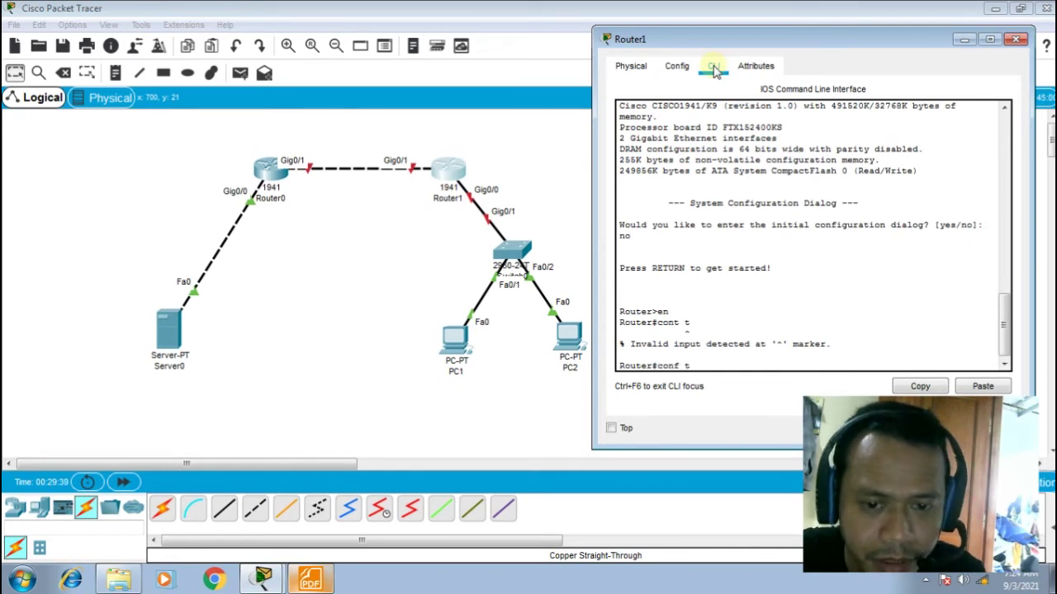
pyautogui.press('Return')
# Set Router1's hostname to R2
pyautogui.write('host')
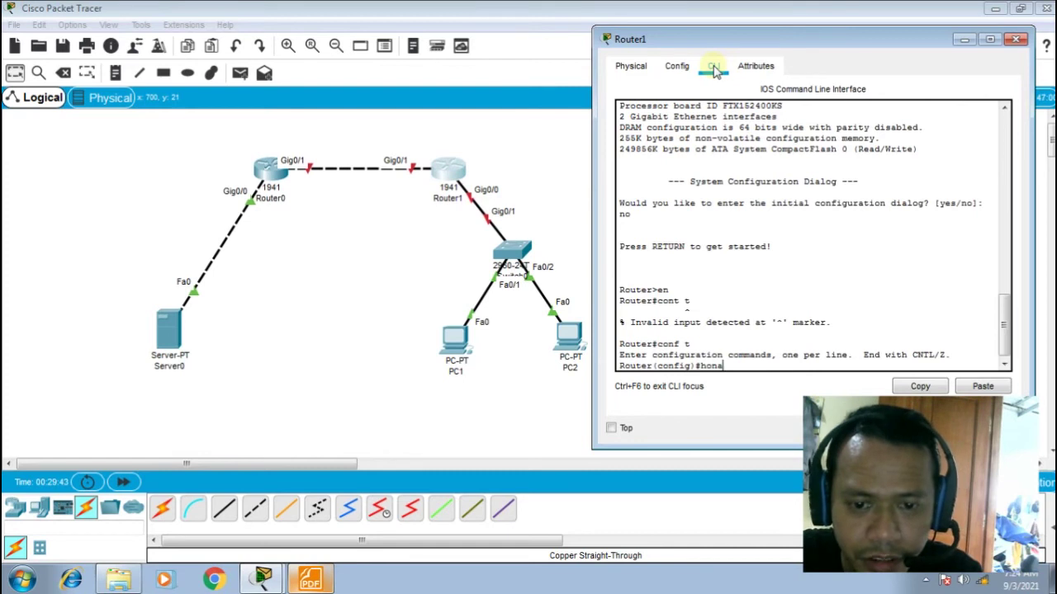
pyautogui.write('name')
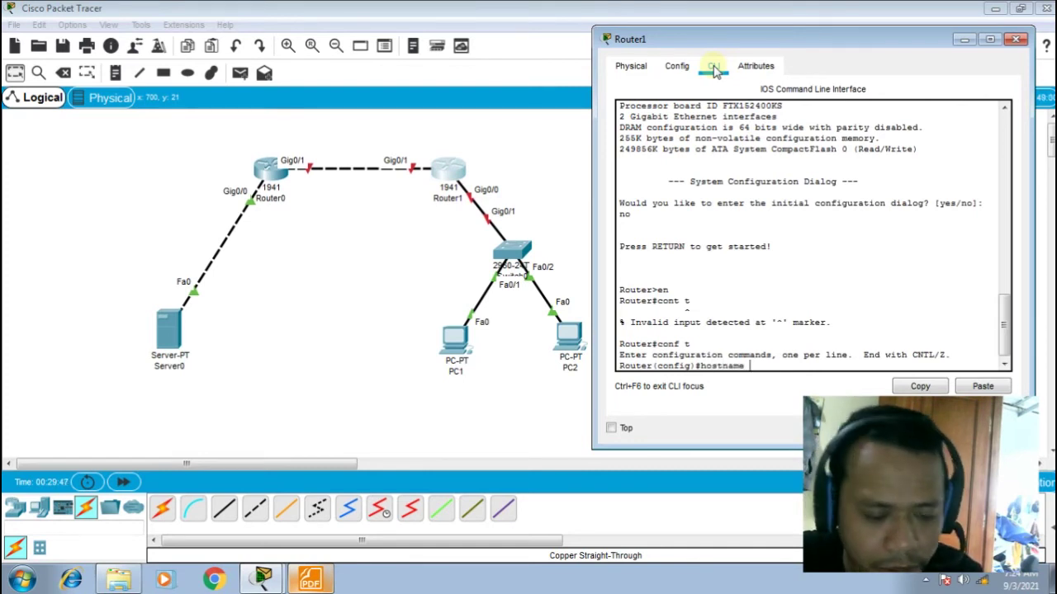
pyautogui.write(' R2')
pyautogui.press('Return')
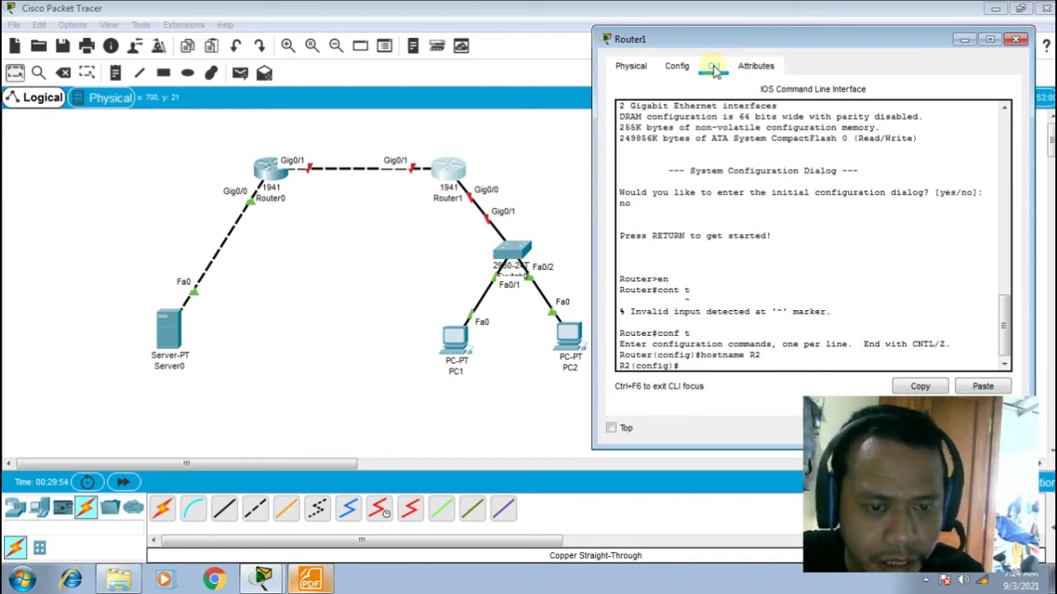
# Enter interface configuration mode for gig0/0 on R2 and assign it 192.168.0.254 with mask 255.255.255.0
pyautogui.write('int gig0/0')
pyautogui.press('Return')
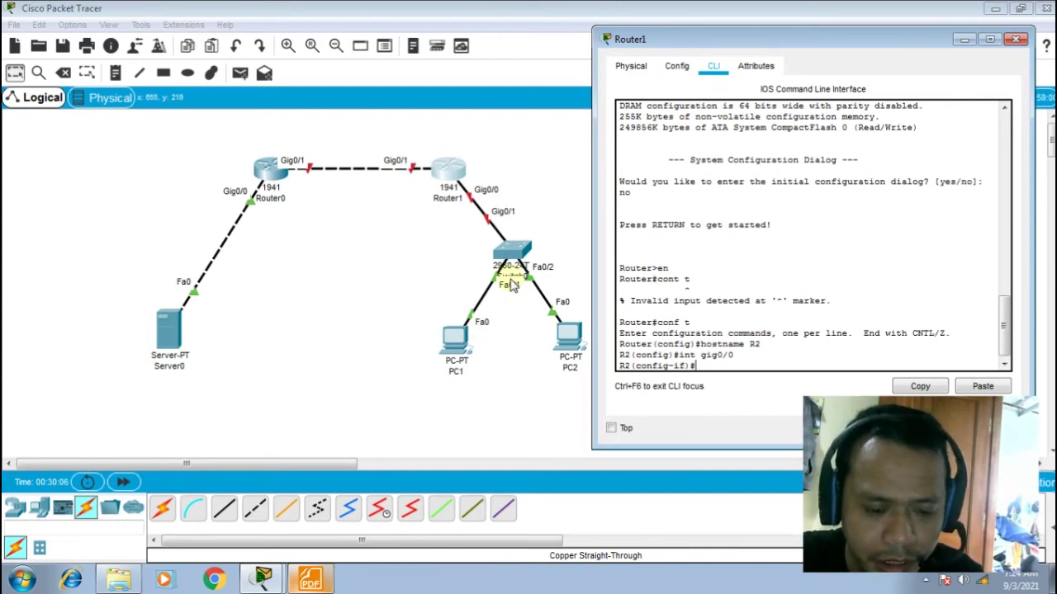
pyautogui.write('ip add ')
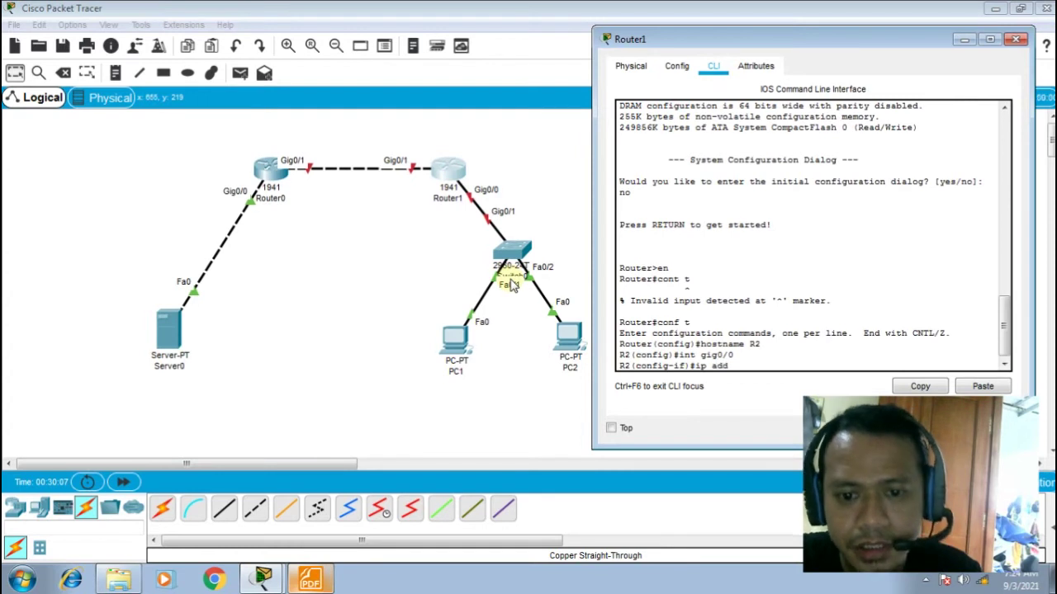
pyautogui.write('192.16')
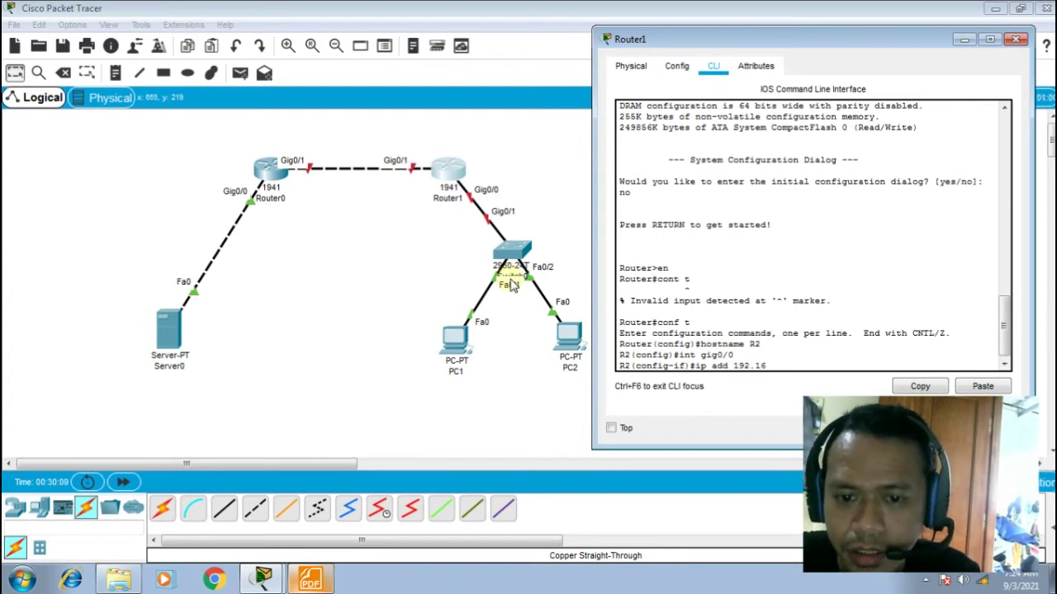
pyautogui.write('8.254')
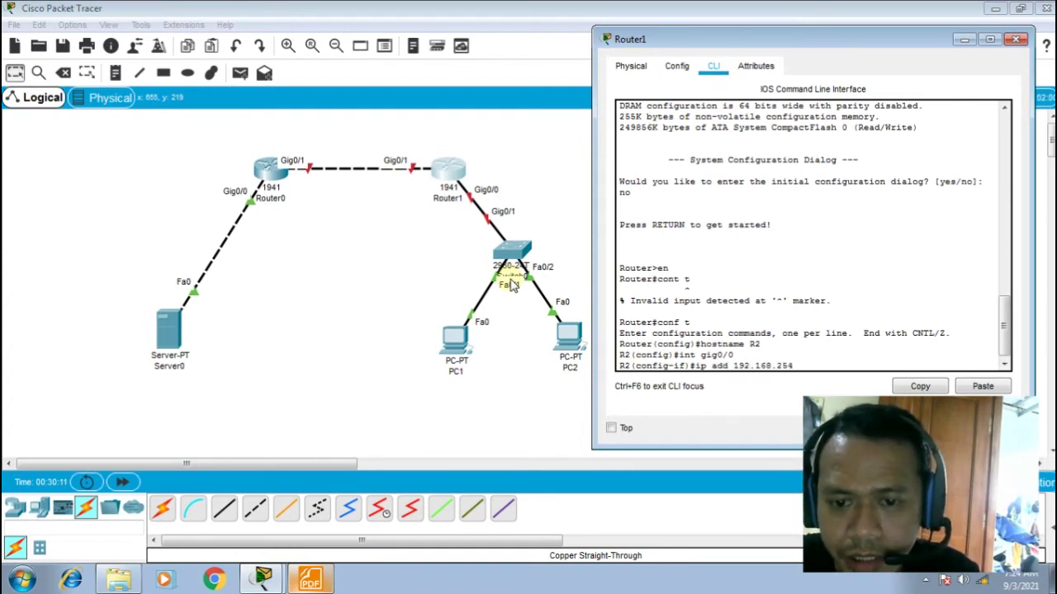
pyautogui.write('55.')
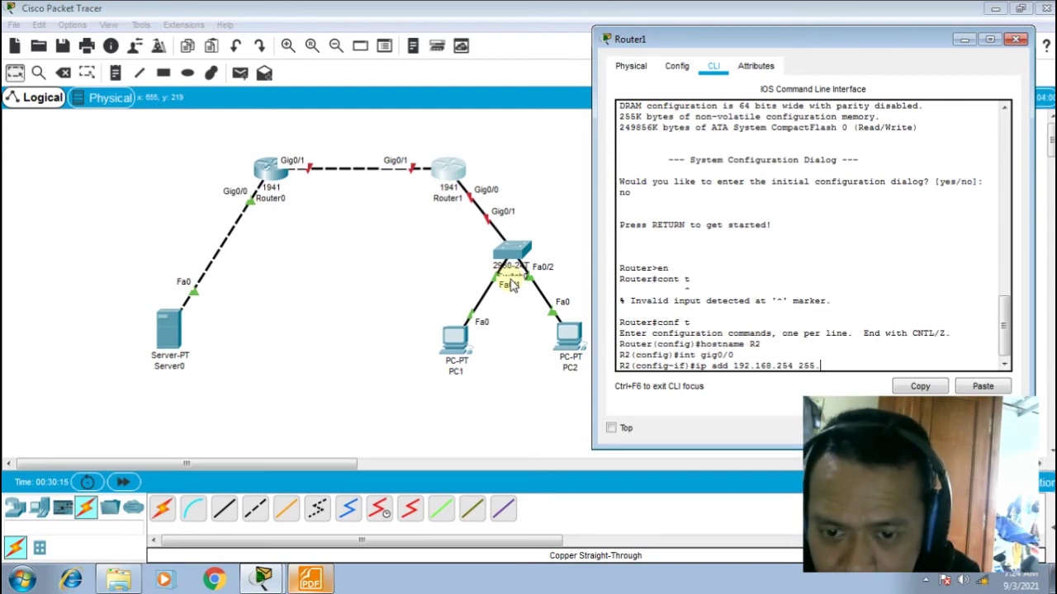
pyautogui.press('Left')
pyautogui.press('Left')
pyautogui.press('Left')
pyautogui.press('Left')
pyautogui.write('0.')
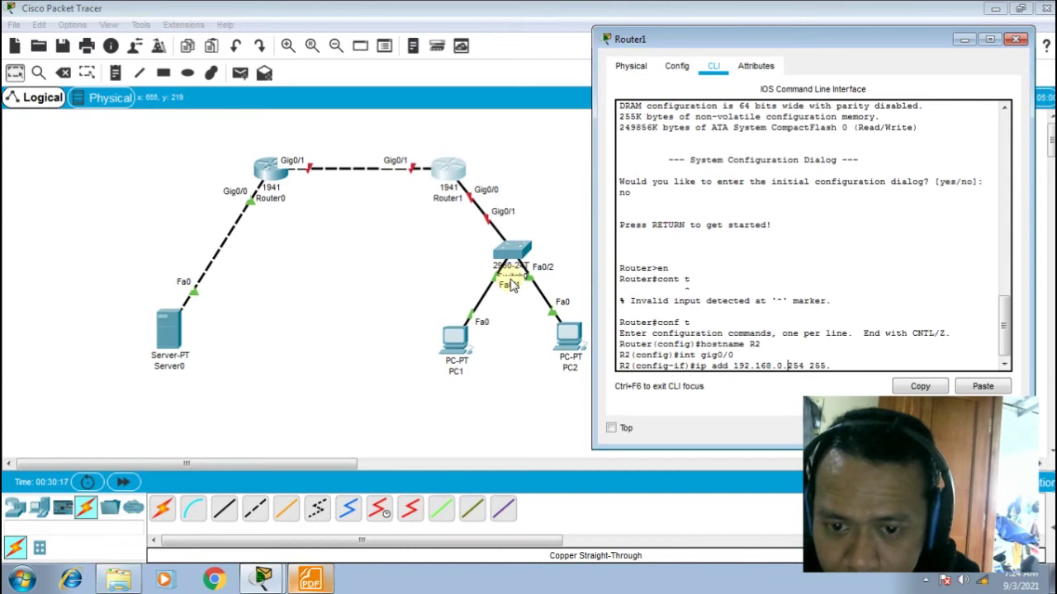
pyautogui.write('254 255.255.255.0')
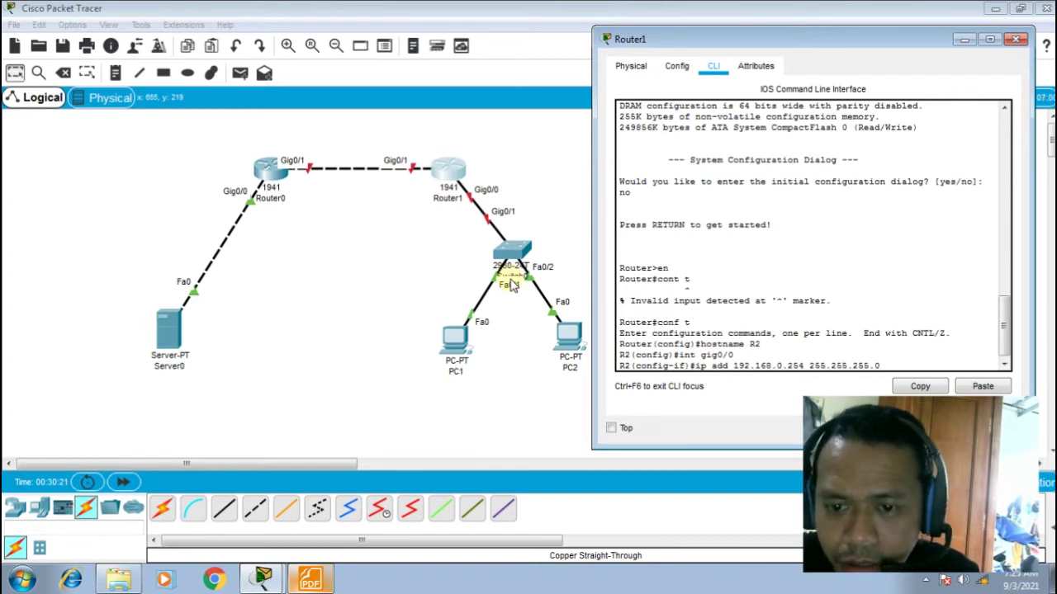
pyautogui.press('Return')
# Enable the gig0/0 interface on R2 with no sh and return to the command prompt
pyautogui.write('no sh')
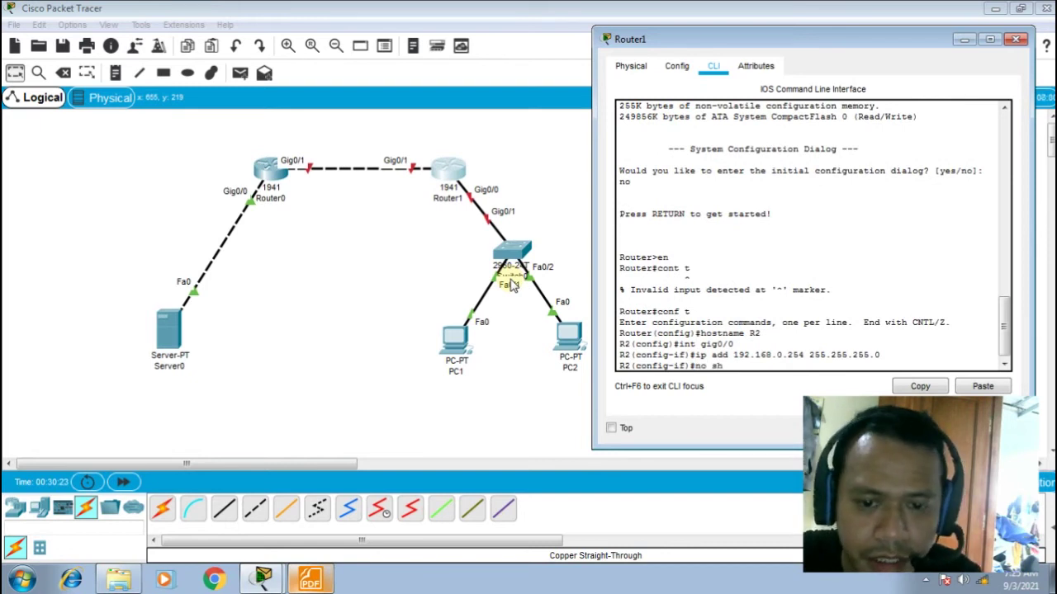
pyautogui.press('Return')
pyautogui.press('Return')
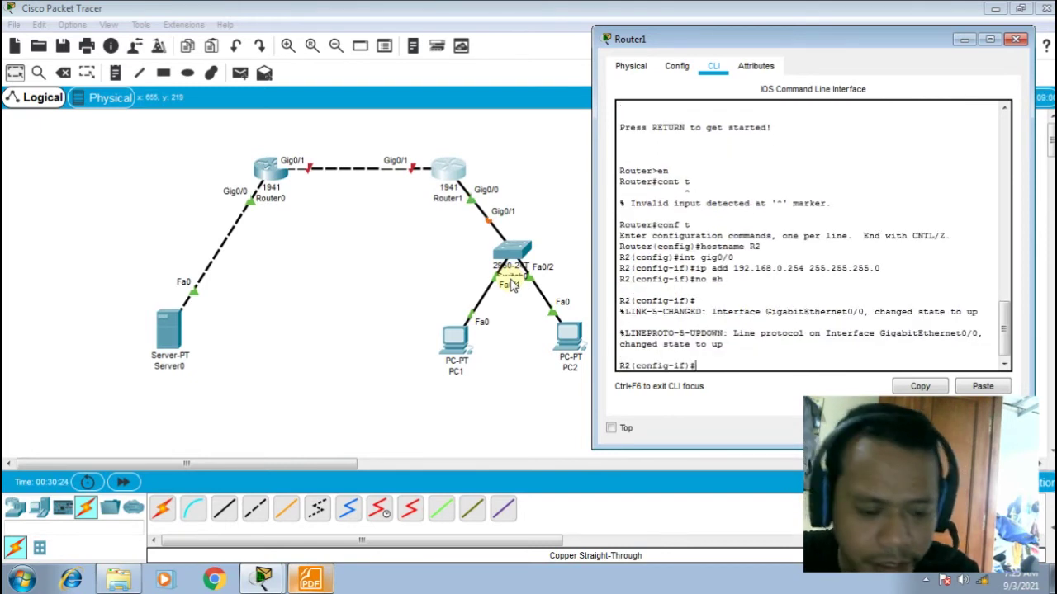
# Enter interface configuration mode for gig0/1 on R2 and assign it 12.12.12.2 with mask 255.255.255.0
pyautogui.write('int')
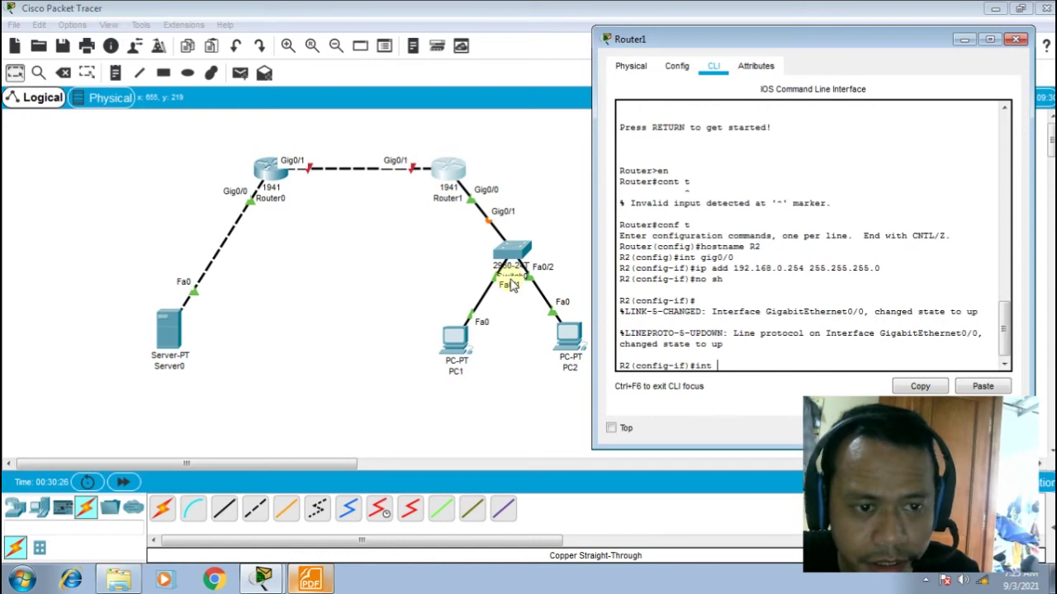
pyautogui.write(' gig0/1')
pyautogui.press('Return')
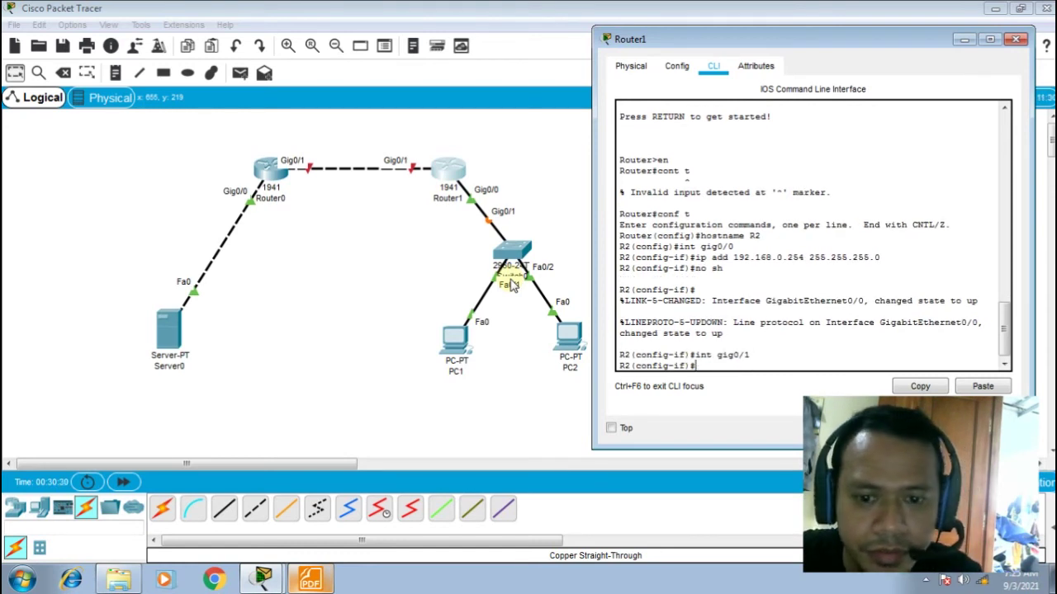
pyautogui.write('ip')
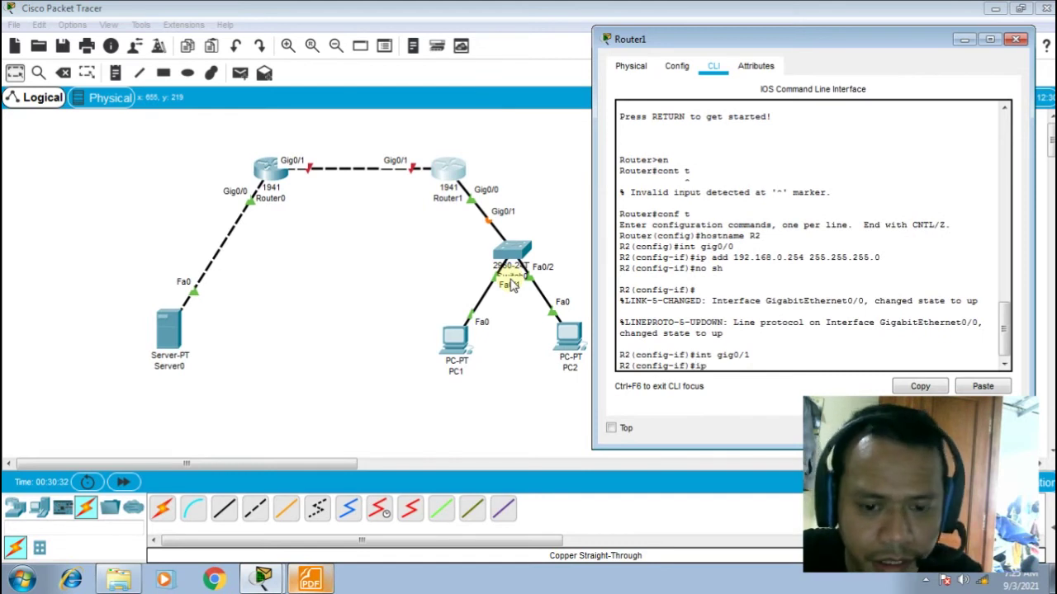
pyautogui.write(' add 12.12.12.2')
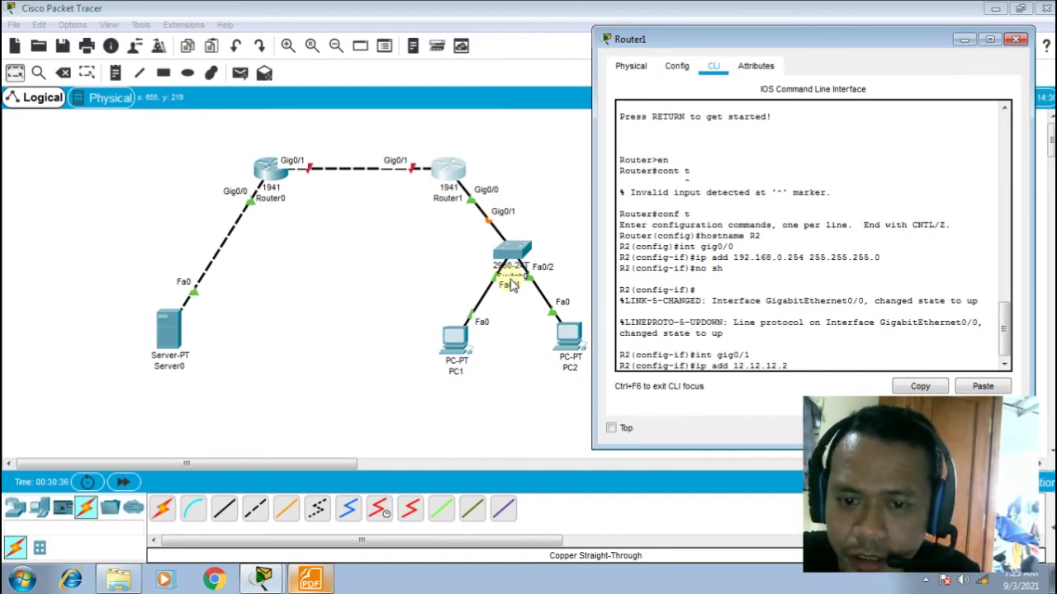
pyautogui.write(' 255')
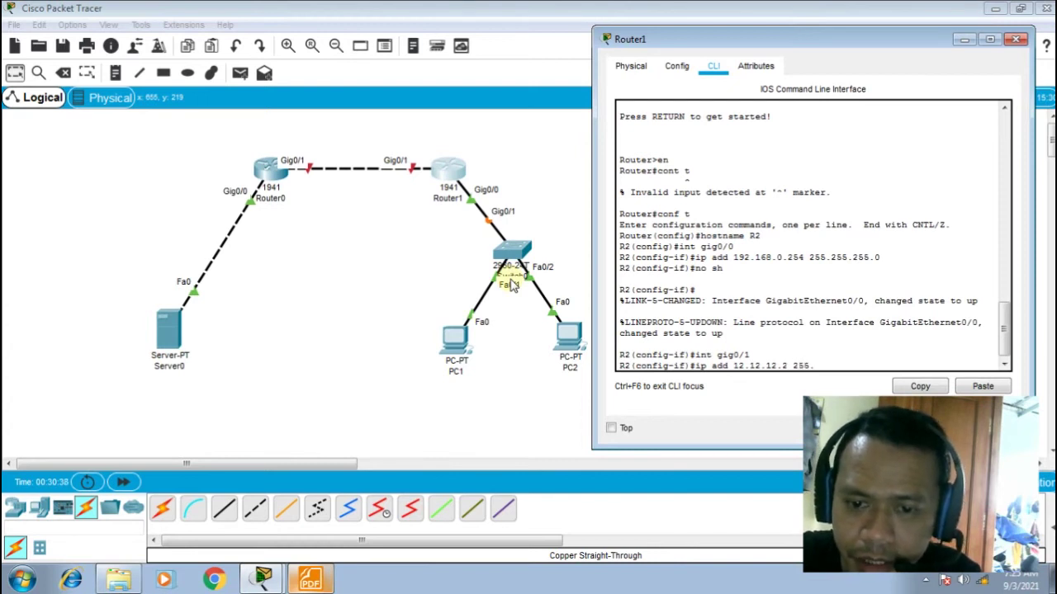
pyautogui.write('.255')
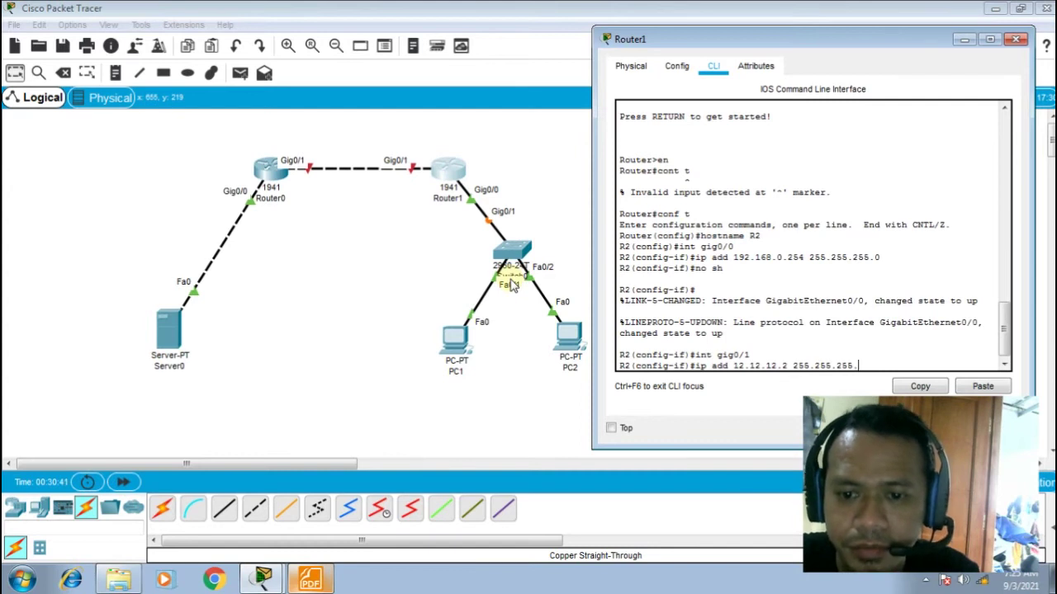
pyautogui.write('.255.0')
pyautogui.press('Return')
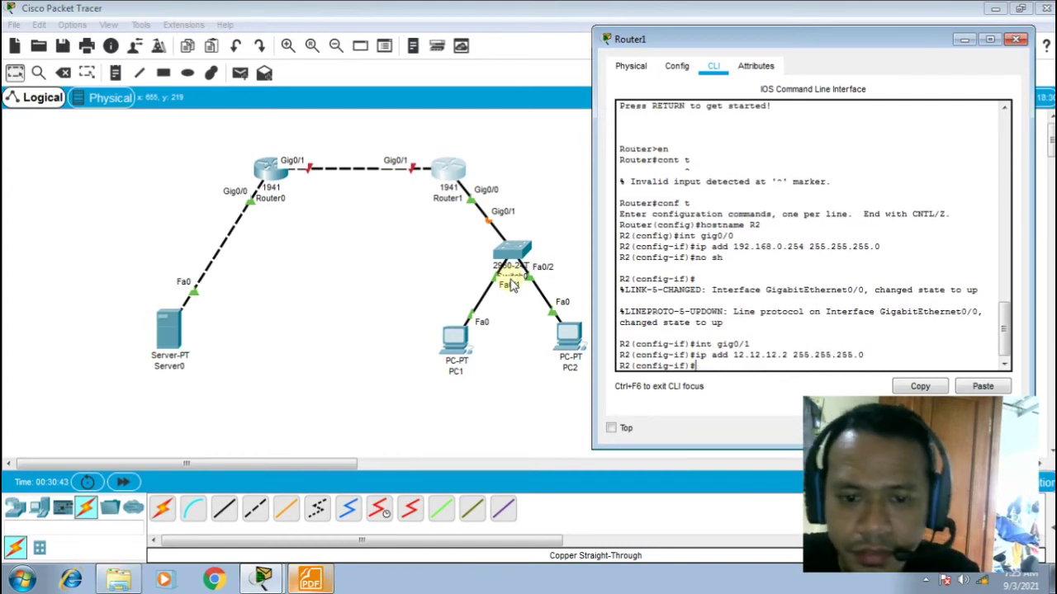
# Enable the gig0/1 interface on R2 with no sh and list the router's interface summary with do sh ip int br
pyautogui.write('no sh')
pyautogui.press('Return')
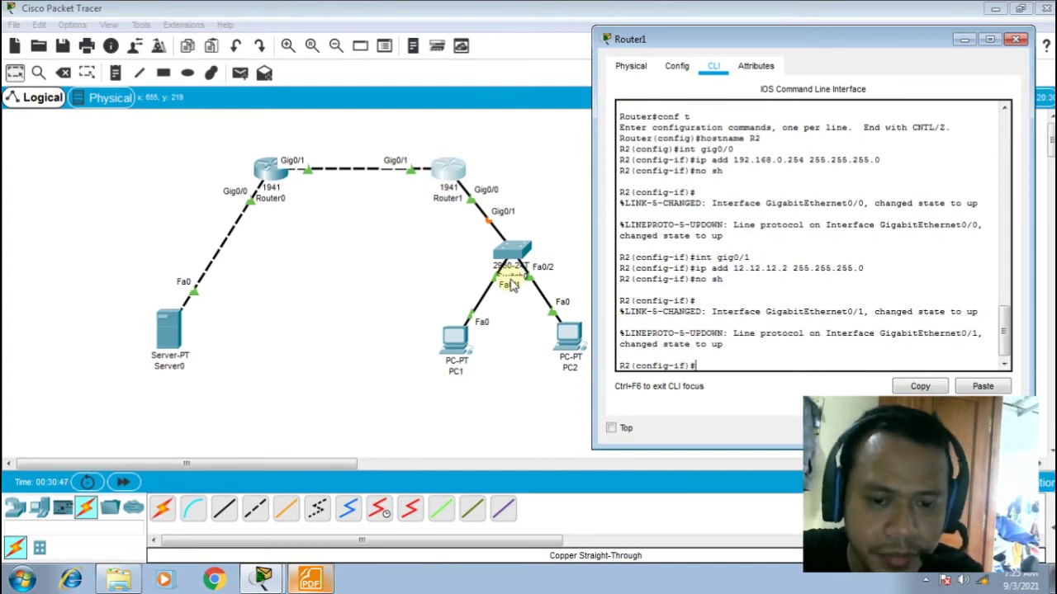
pyautogui.write('do sh ip')
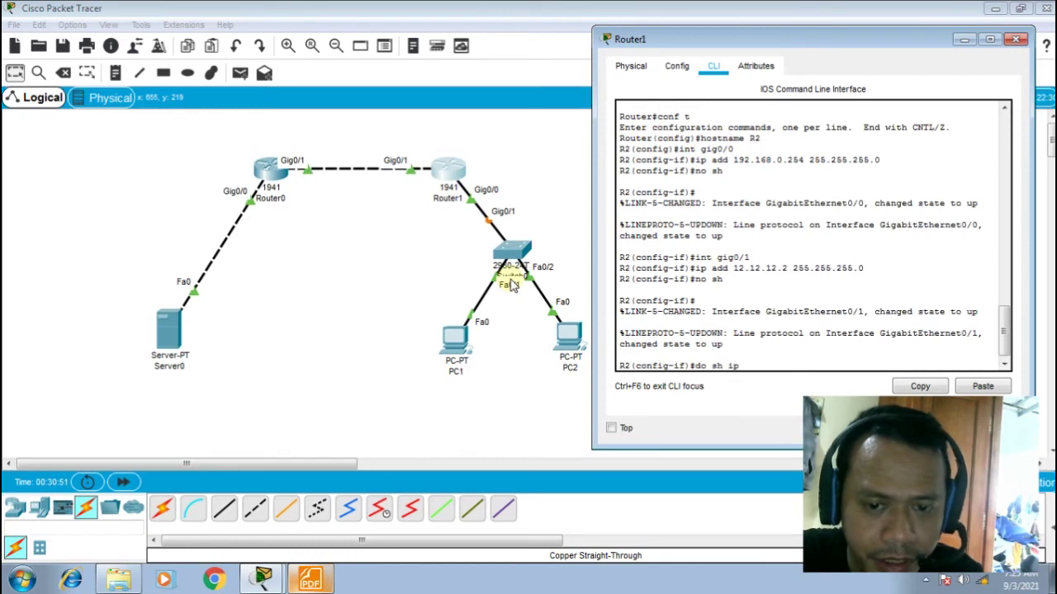
pyautogui.write(' int ')
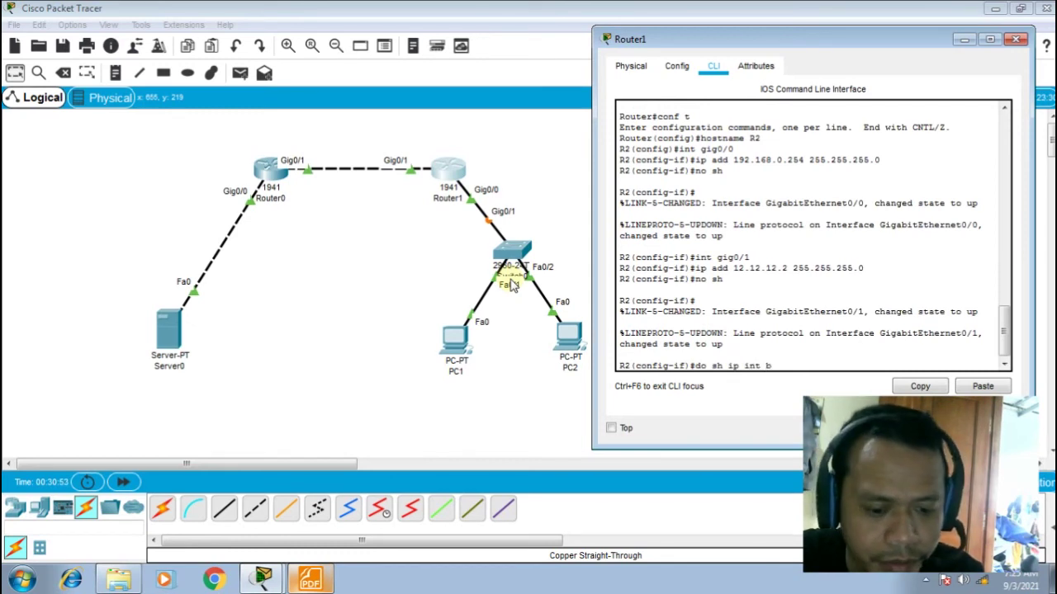
pyautogui.write('br')
pyautogui.press('Return')
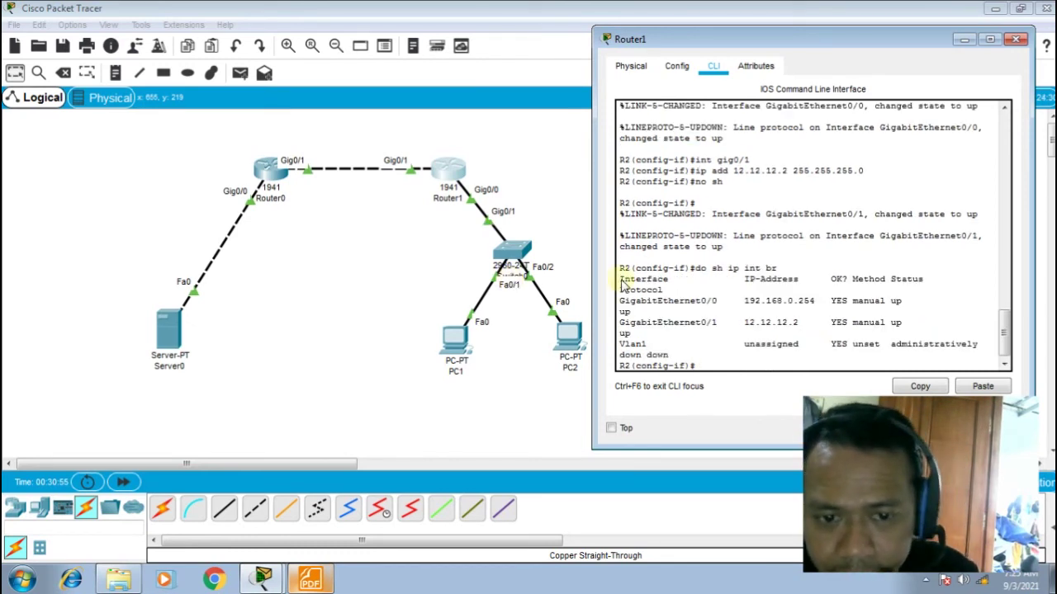
pyautogui.moveTo(589, 237); pyautogui.dragTo(558, 230)
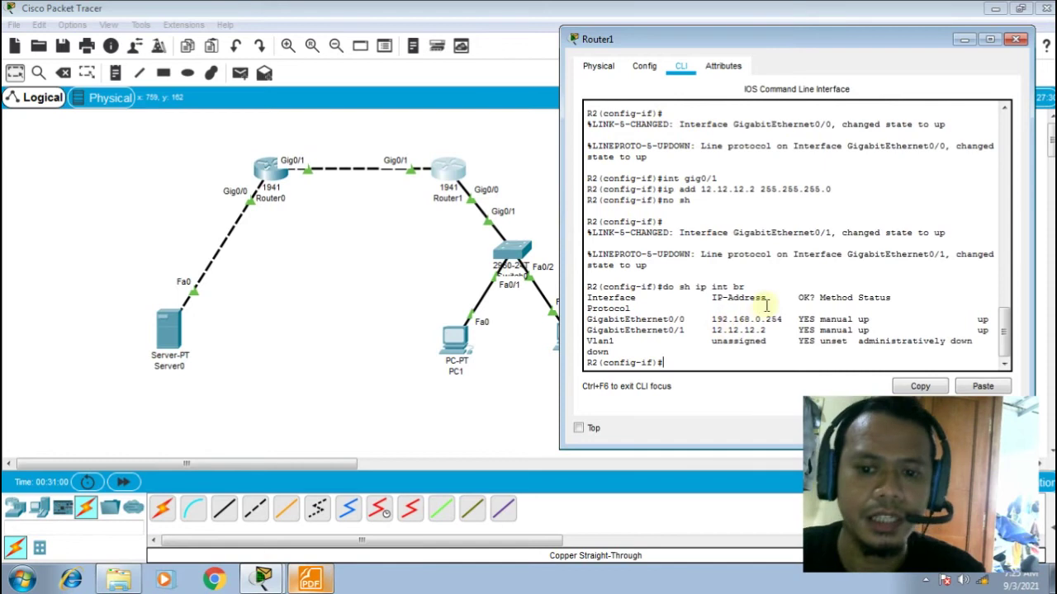
pyautogui.click(1020, 43)
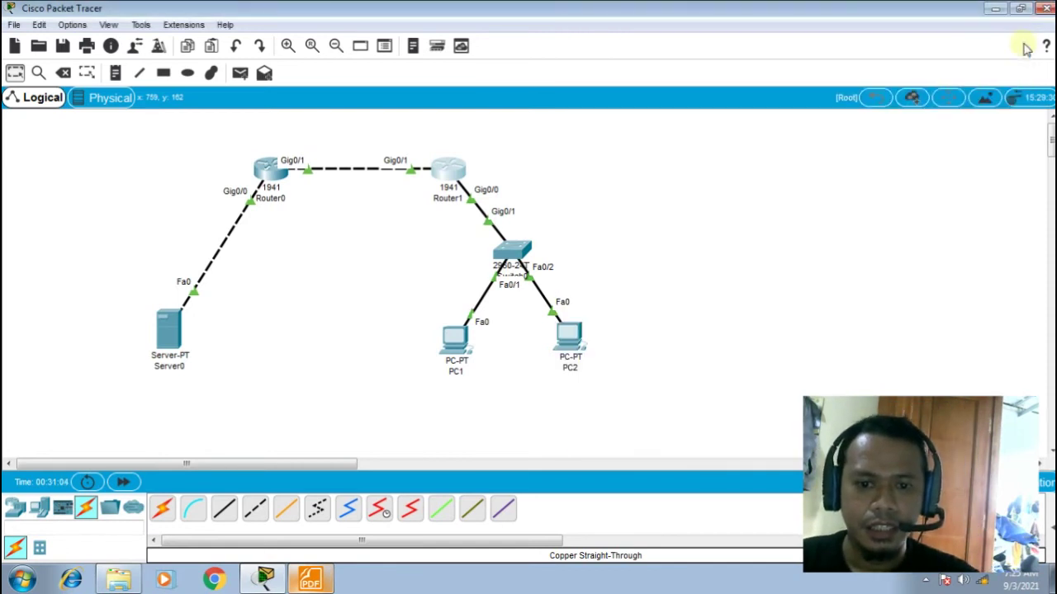
# Open the command prompt on Server0 and check its IP settings with ipconfig
pyautogui.click(168, 345)
pyautogui.moveTo(497, 77); pyautogui.dragTo(668, 57)
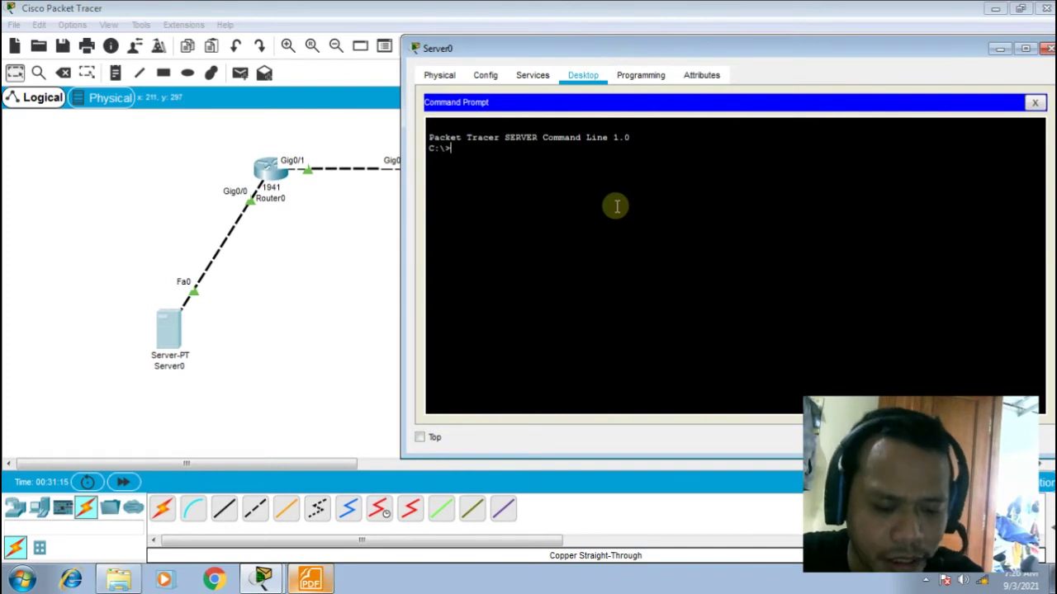
pyautogui.write('ping')
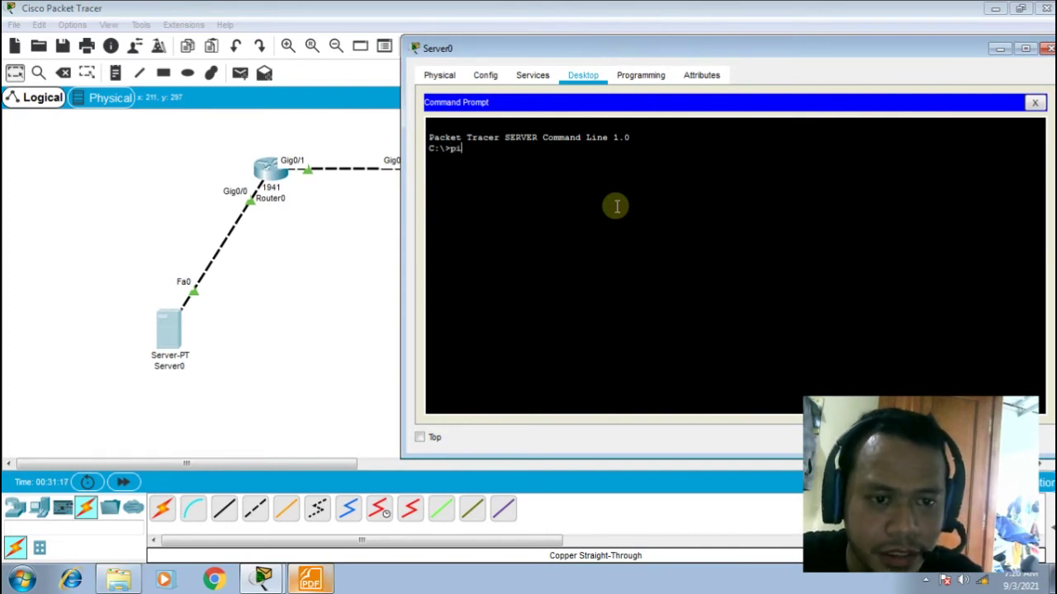
pyautogui.press('BackSpace')
pyautogui.press('BackSpace')
pyautogui.write('ip address')
pyautogui.press('BackSpace')
pyautogui.press('BackSpace')
pyautogui.press('BackSpace')
pyautogui.press('BackSpace')
pyautogui.press('BackSpace')
pyautogui.press('BackSpace')
pyautogui.press('BackSpace')
pyautogui.press('BackSpace')
pyautogui.write('config')
pyautogui.press('Return')
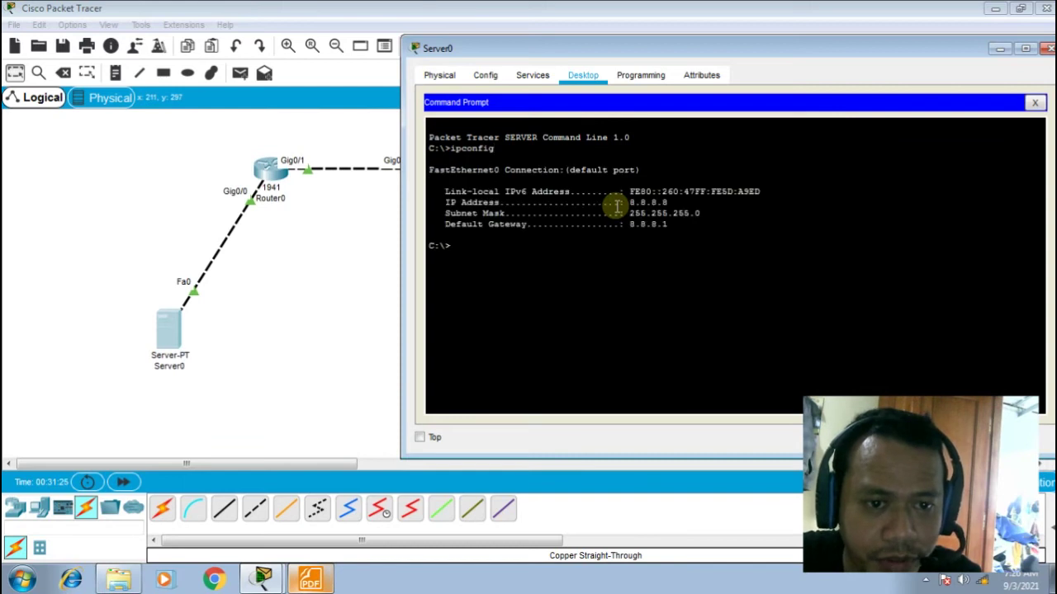
# Ping the gateway 8.8.8.1 from Server0 and close the server's window
pyautogui.write('pi')
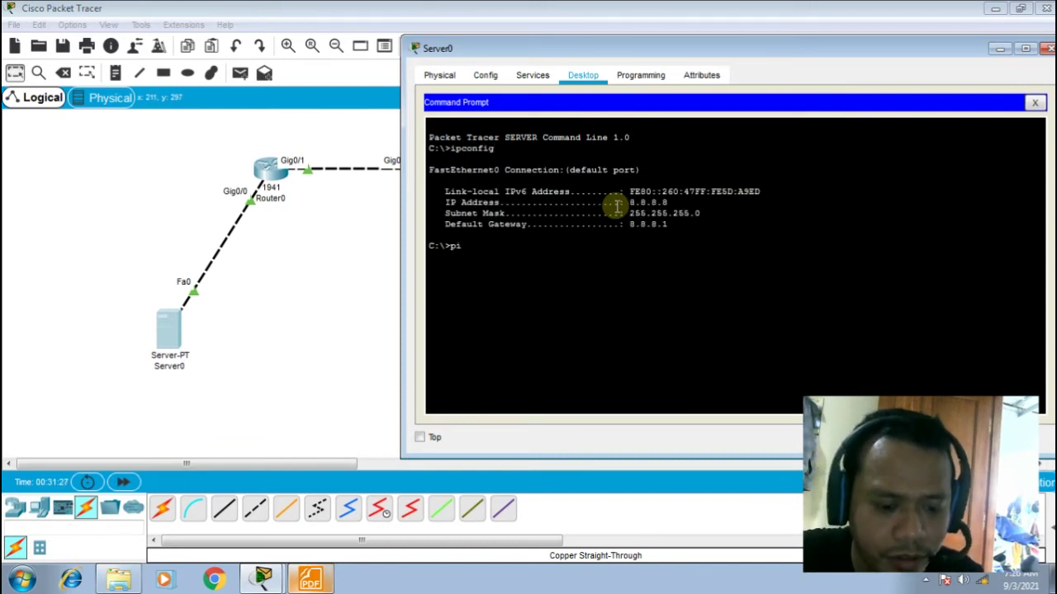
pyautogui.write('ng 8.8.')
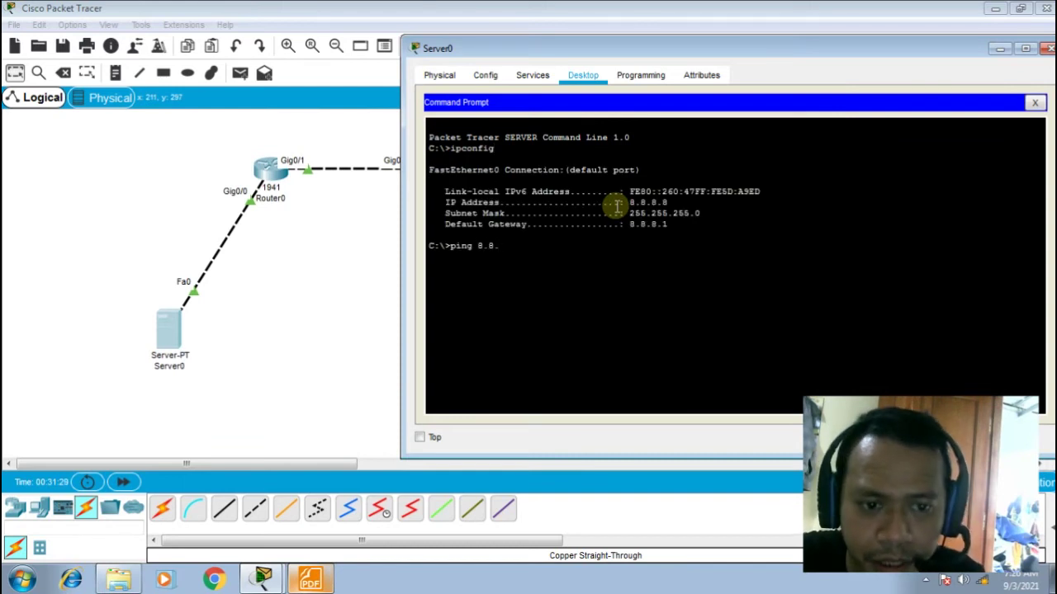
pyautogui.write('8.1')
pyautogui.press('Return')
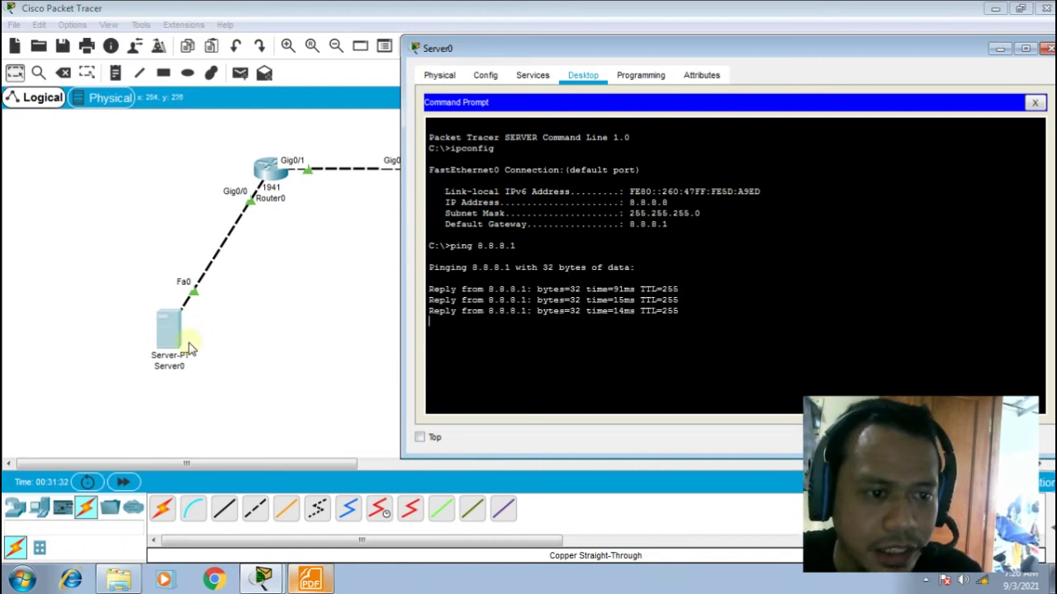
pyautogui.moveTo(839, 47); pyautogui.dragTo(797, 48)
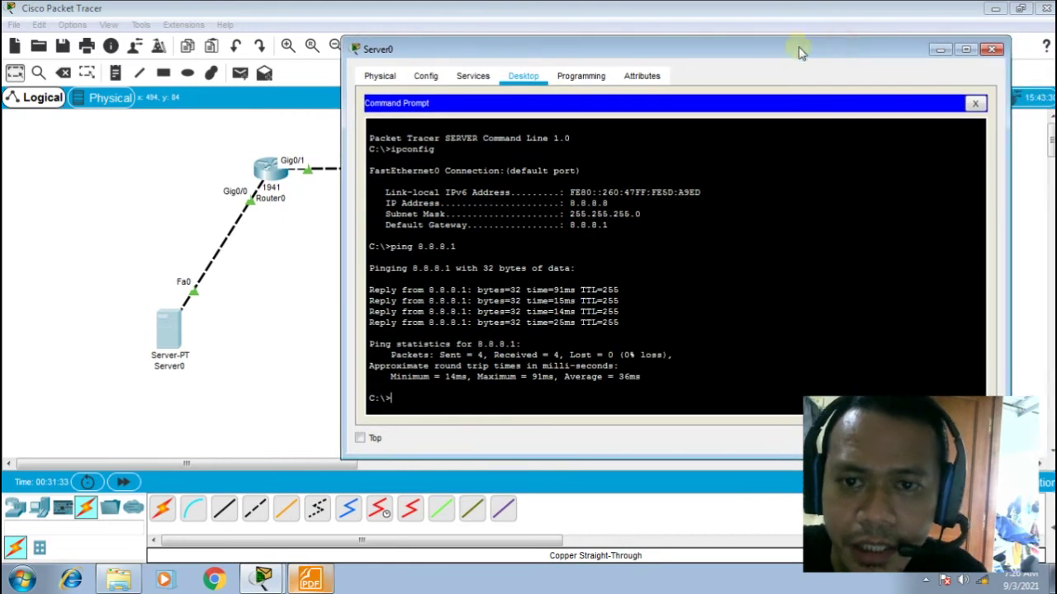
pyautogui.click(991, 51)
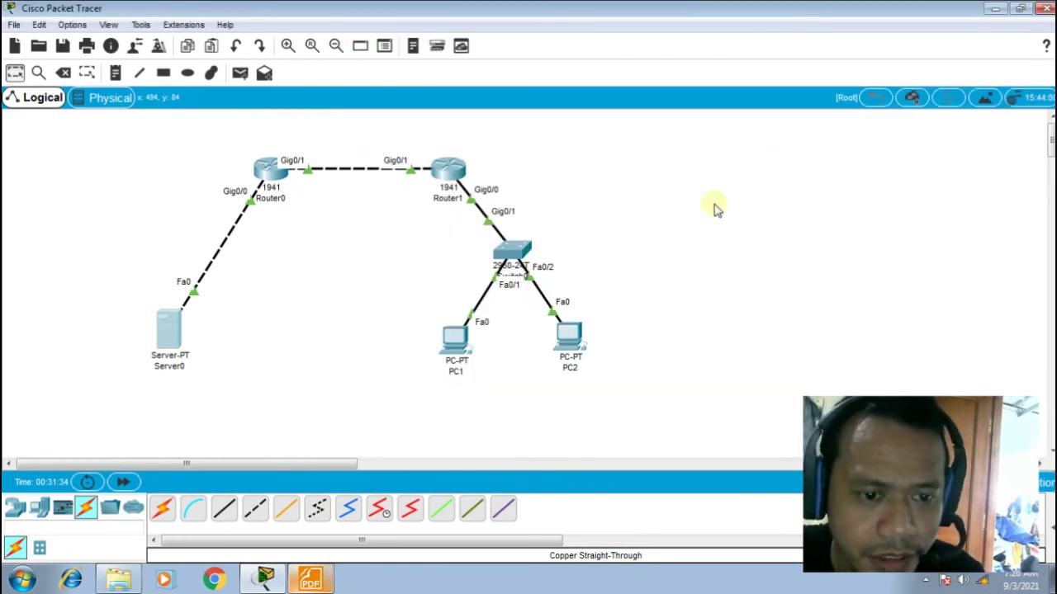
# Open the command prompt on PC1 and check its IP settings with ipconfig
pyautogui.click(457, 341)
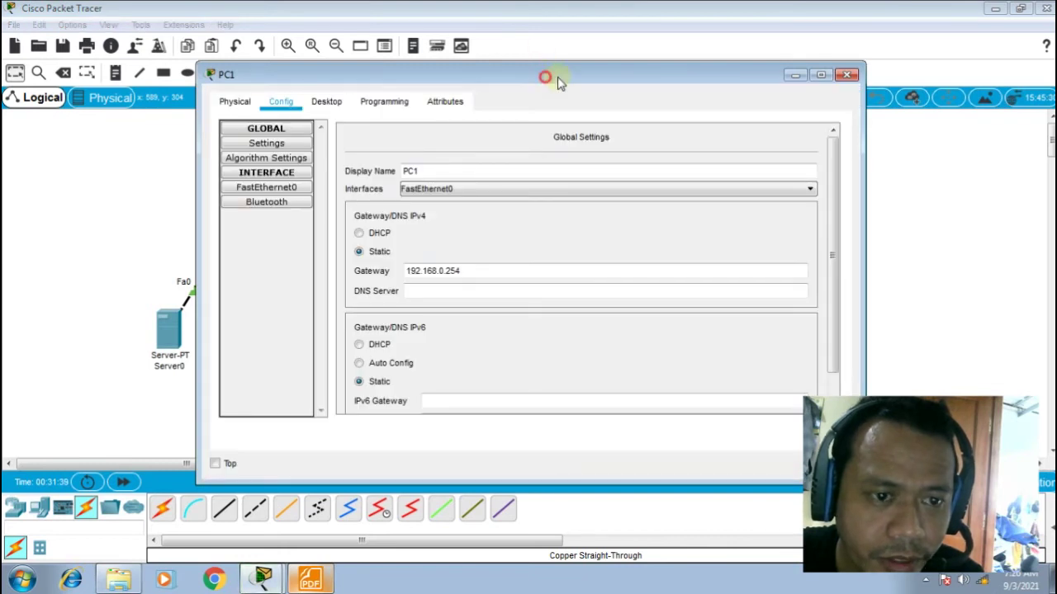
pyautogui.moveTo(553, 78); pyautogui.dragTo(758, 32)
pyautogui.click(533, 58)
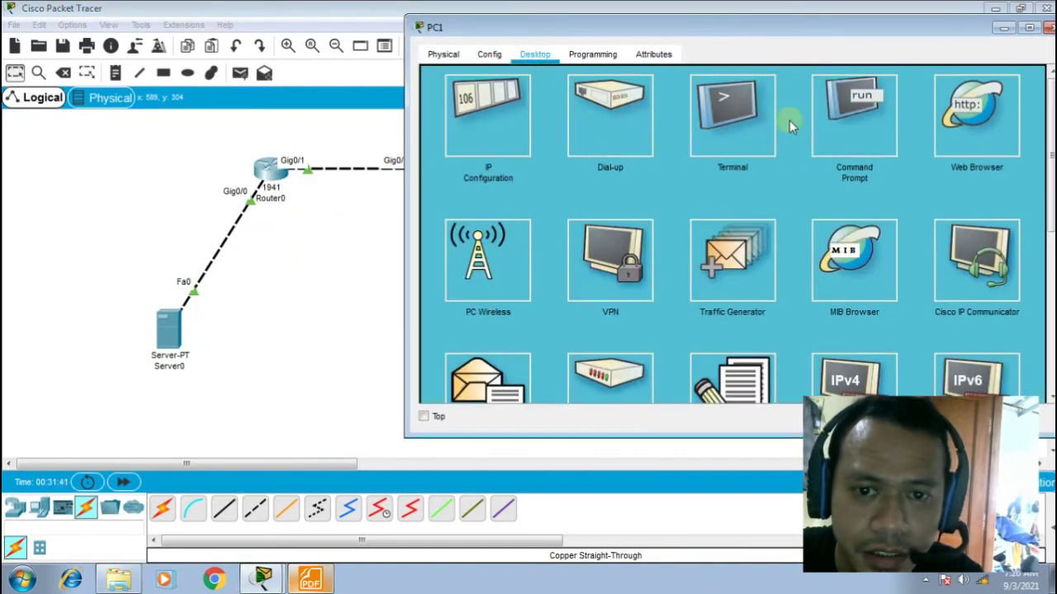
pyautogui.click(851, 121)
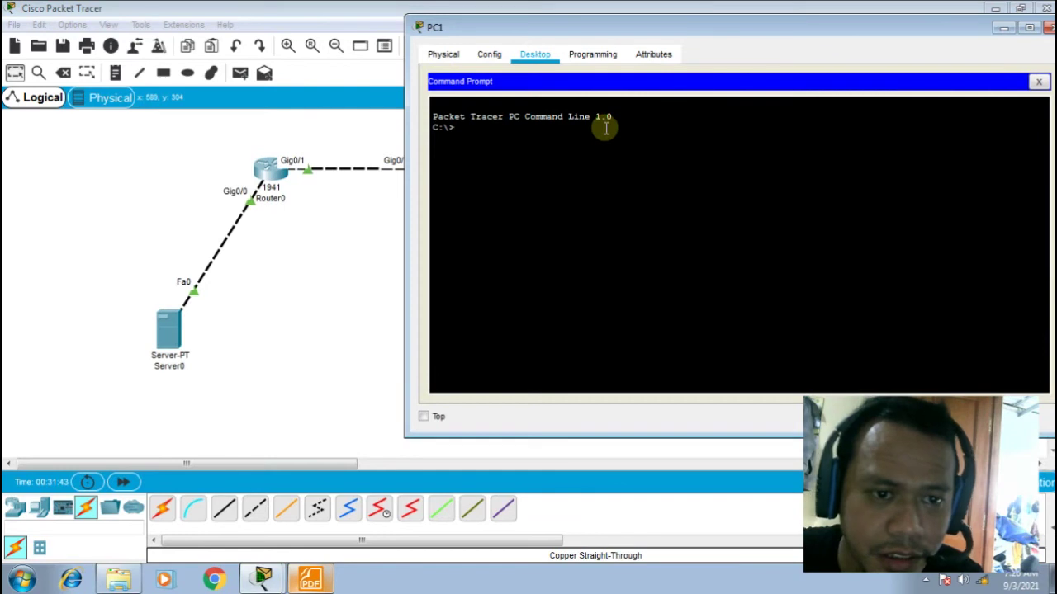
pyautogui.write('ipconfig')
pyautogui.press('Return')
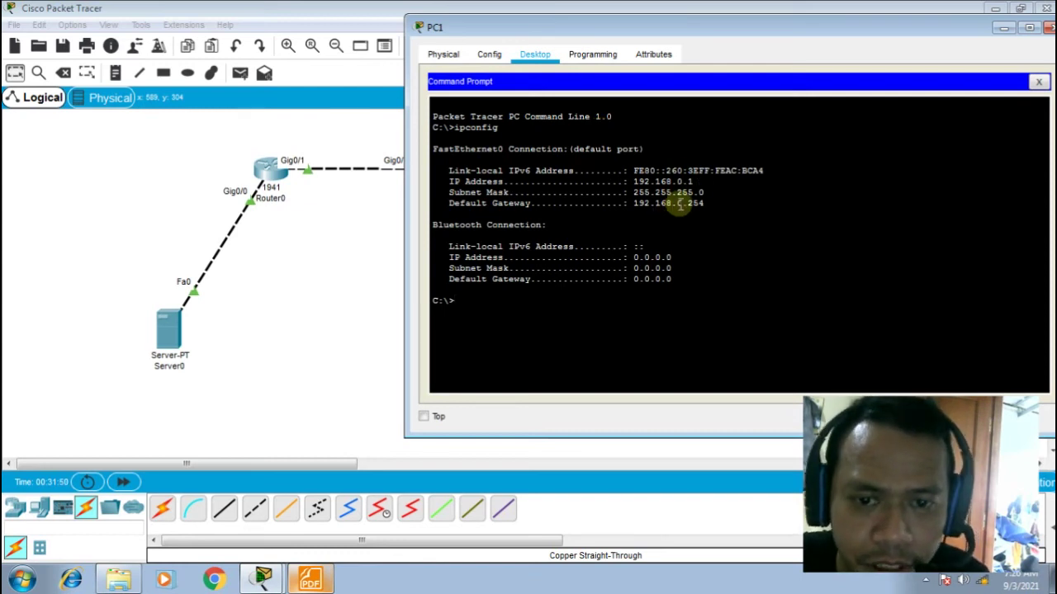
# Ping the gateway 192.168.0.254 from PC1 and close the PC's window
pyautogui.write('pin')
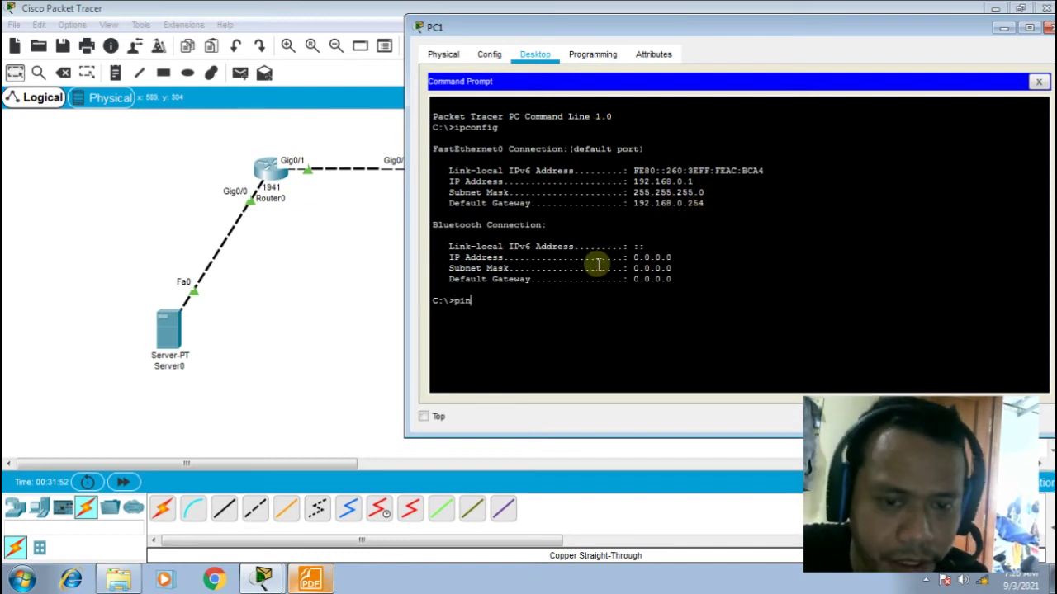
pyautogui.write('g 19')
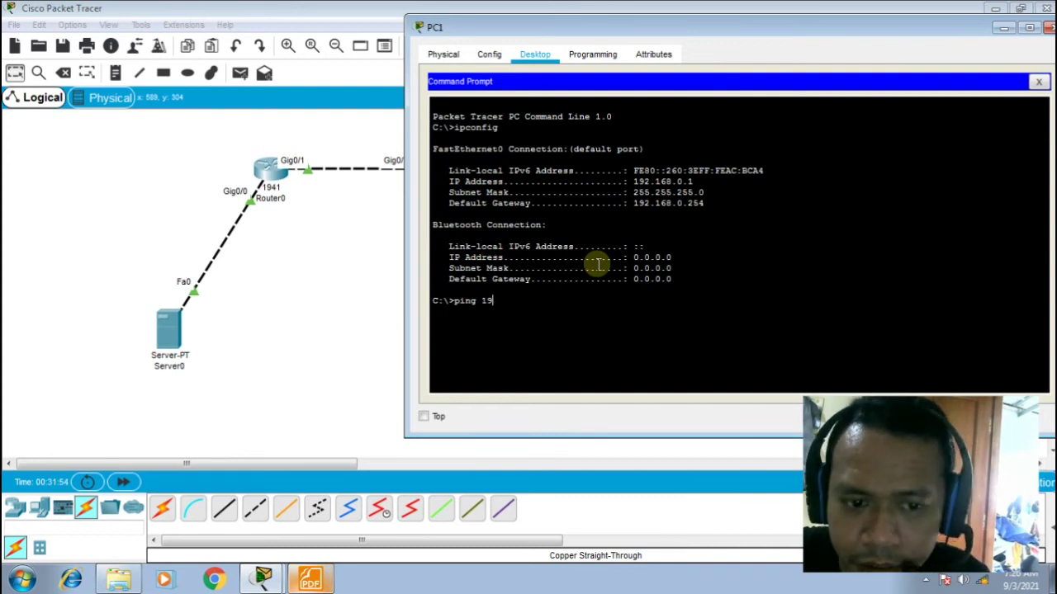
pyautogui.write('2.168.0.254')
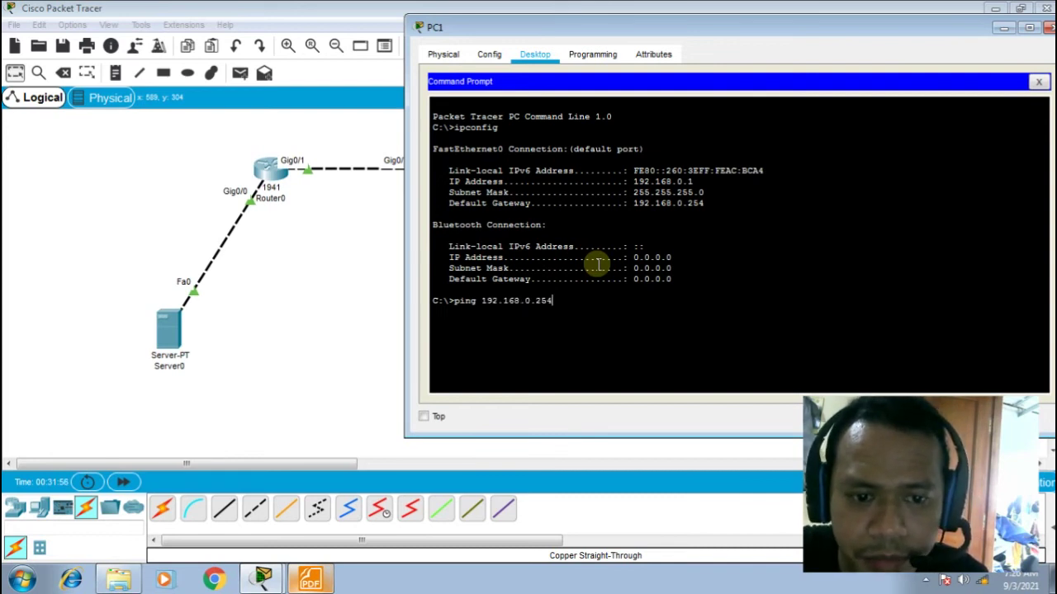
pyautogui.press('Return')
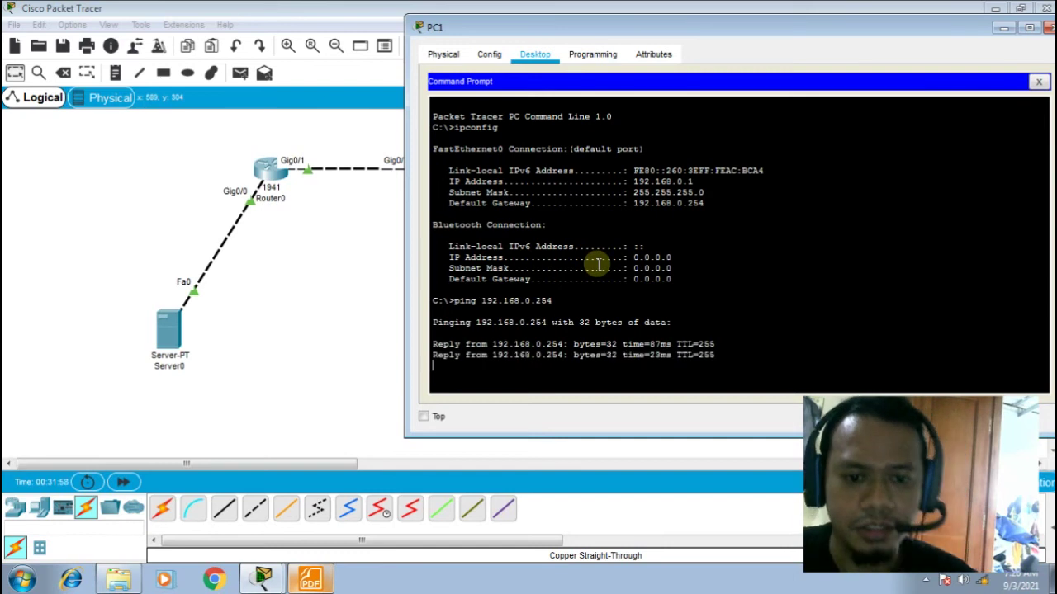
pyautogui.moveTo(924, 37); pyautogui.dragTo(793, 38)
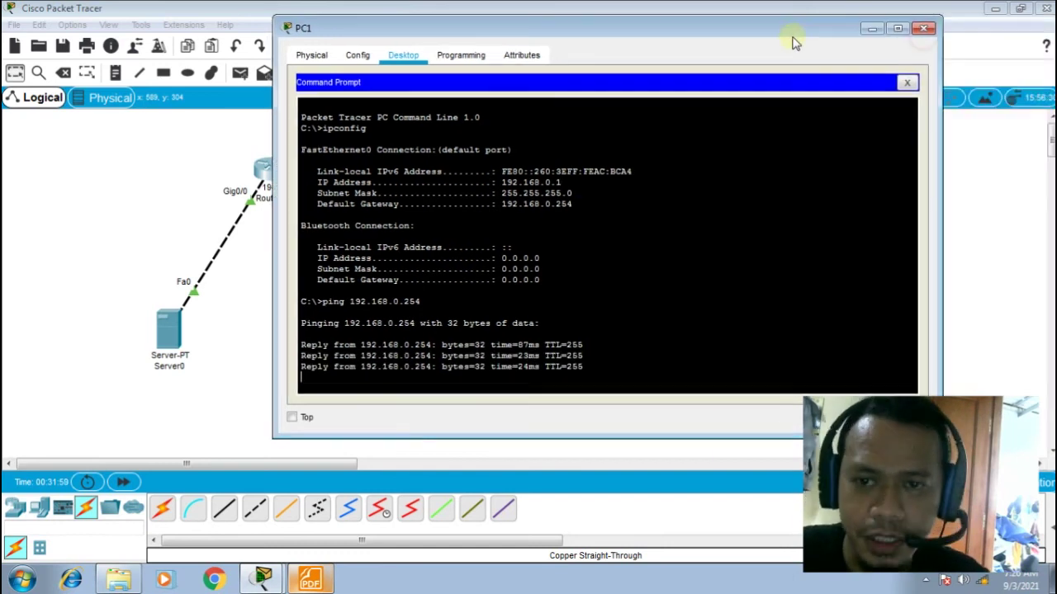
pyautogui.click(923, 28)
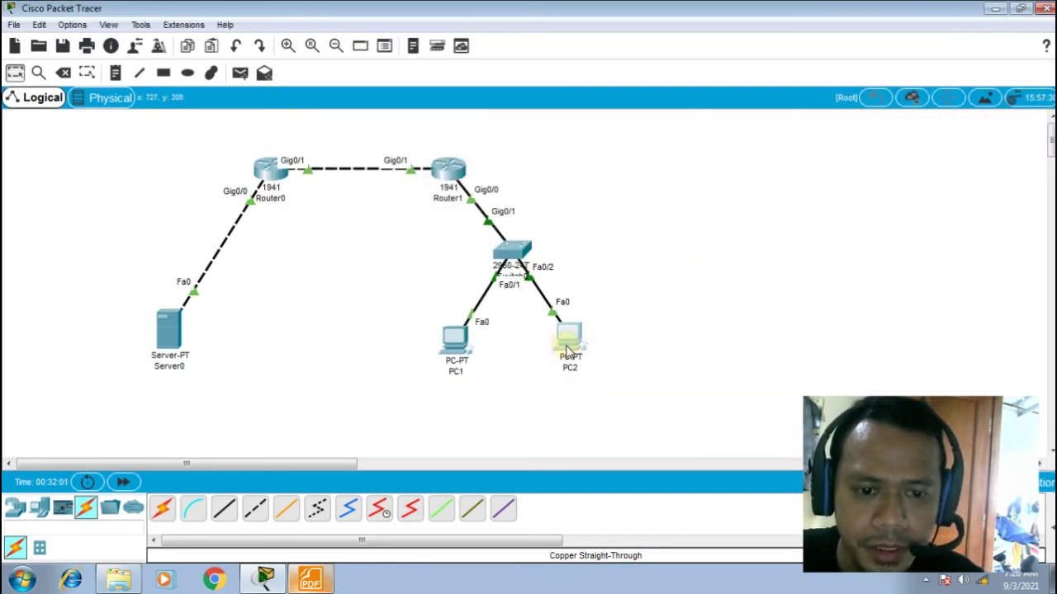
# Open the command prompt on PC2 and check its IP settings with ipconfig
pyautogui.click(566, 350)
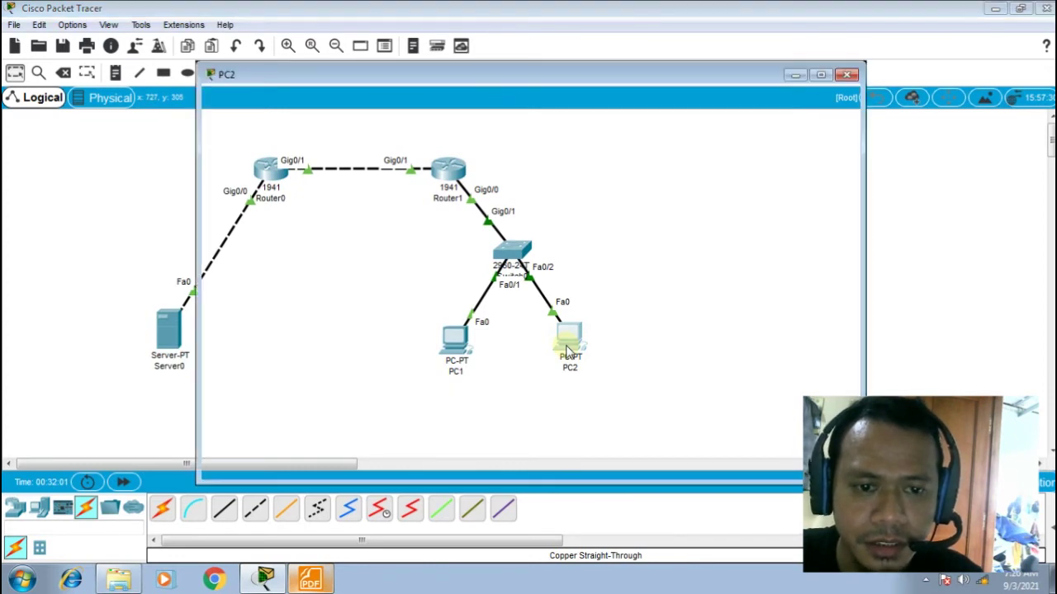
pyautogui.click(319, 108)
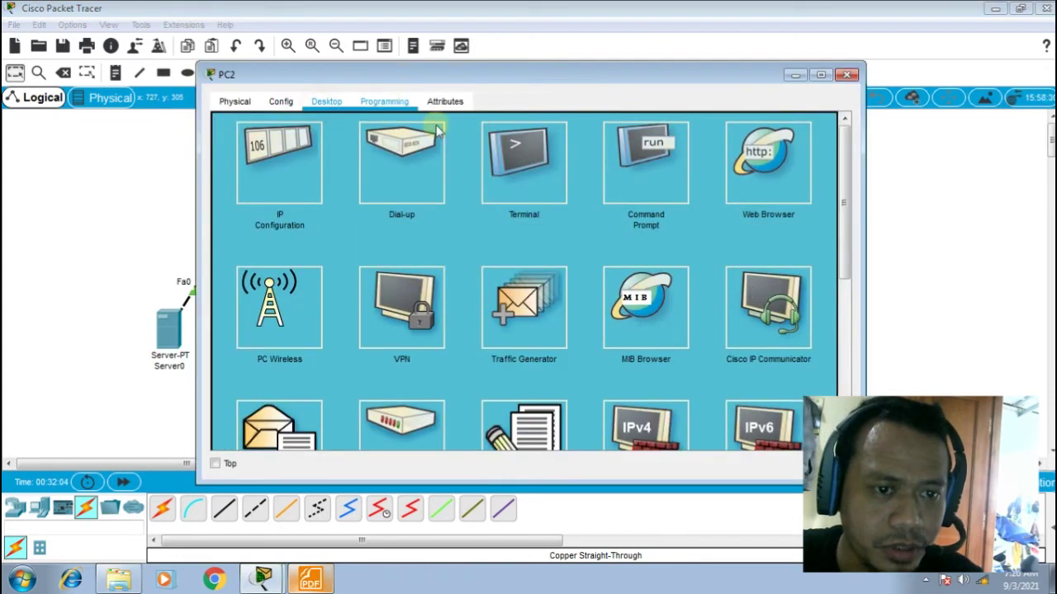
pyautogui.click(637, 153)
pyautogui.moveTo(632, 75); pyautogui.dragTo(720, 32)
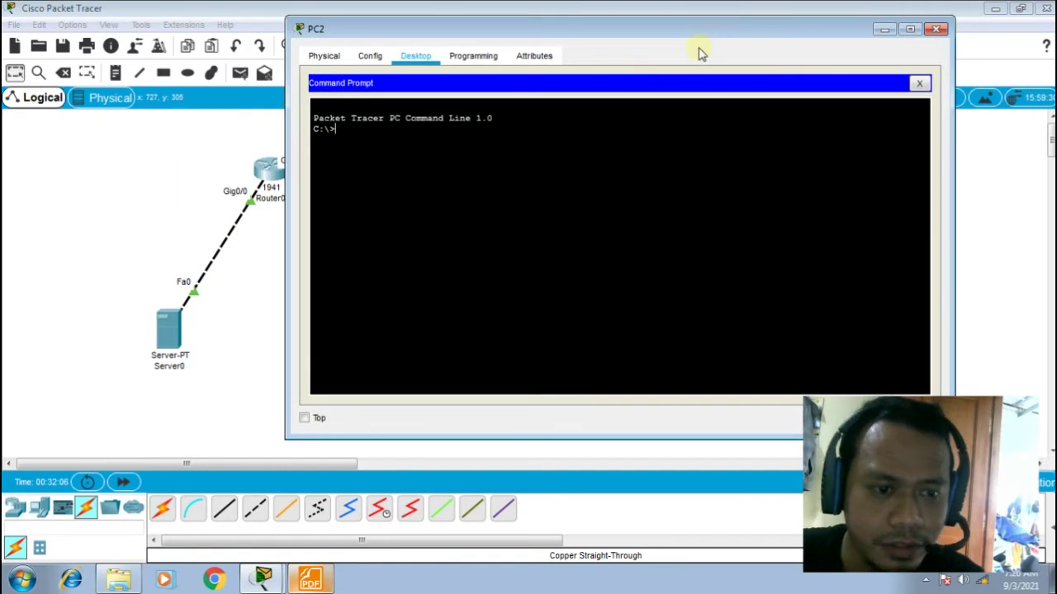
pyautogui.write('ipconfig')
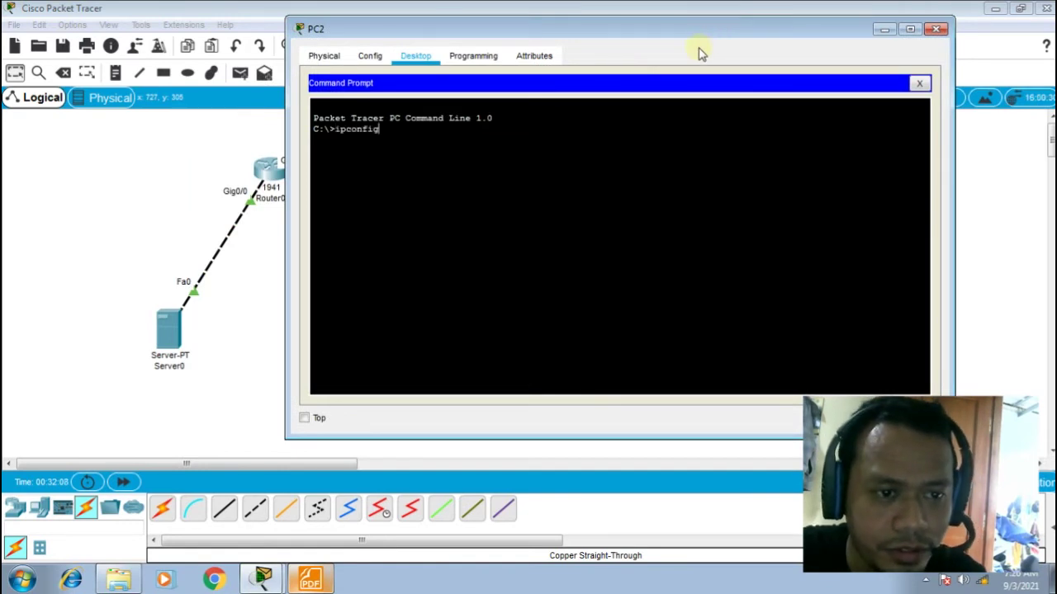
pyautogui.press('Return')
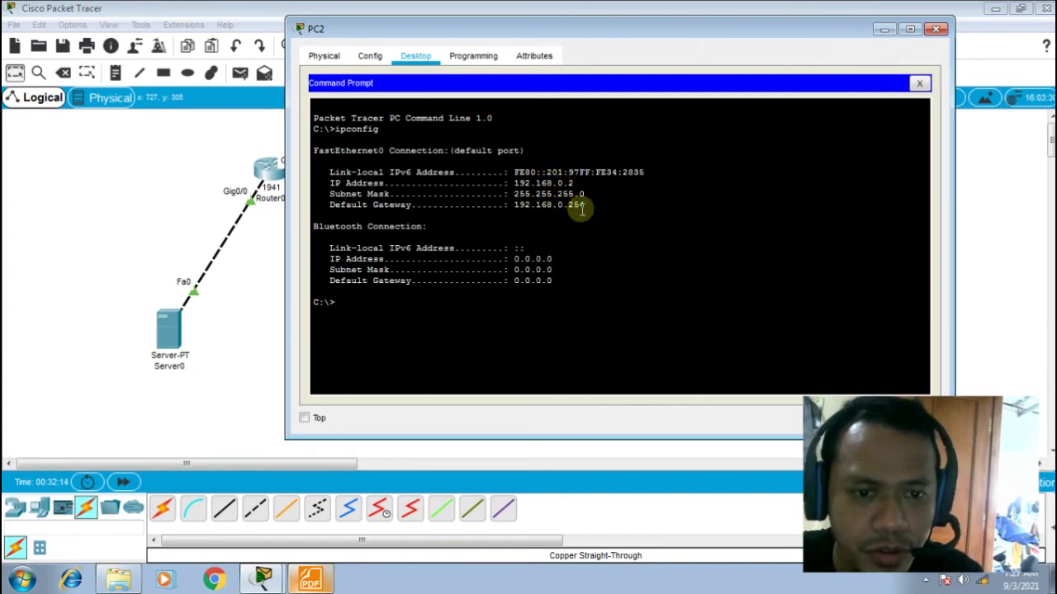
# Ping the gateway 192.168.0.254 from PC2 and close the PC's window
pyautogui.write('ping')
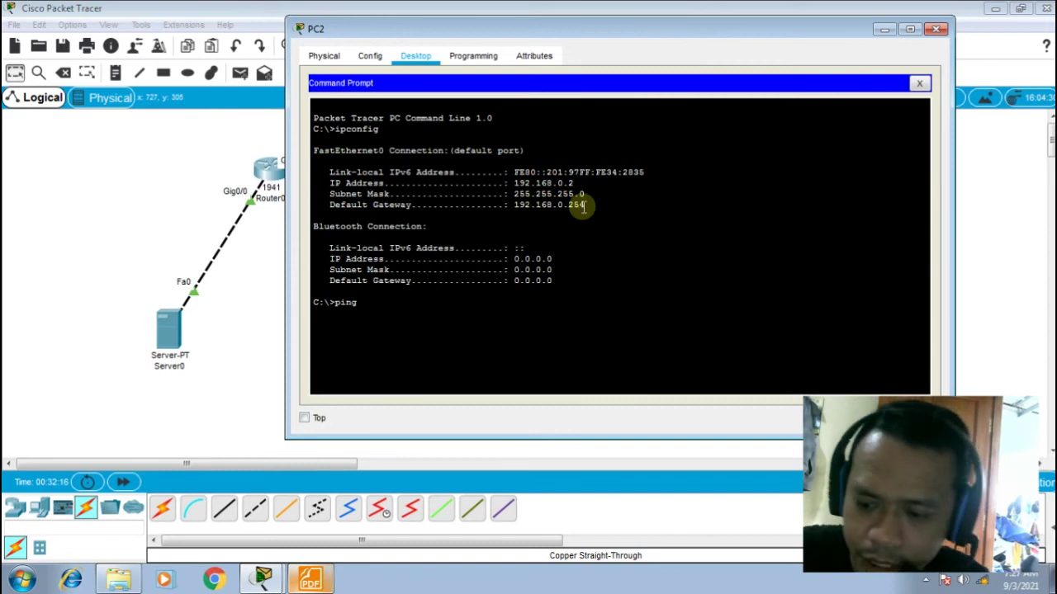
pyautogui.write(' 1925.168.0.254')
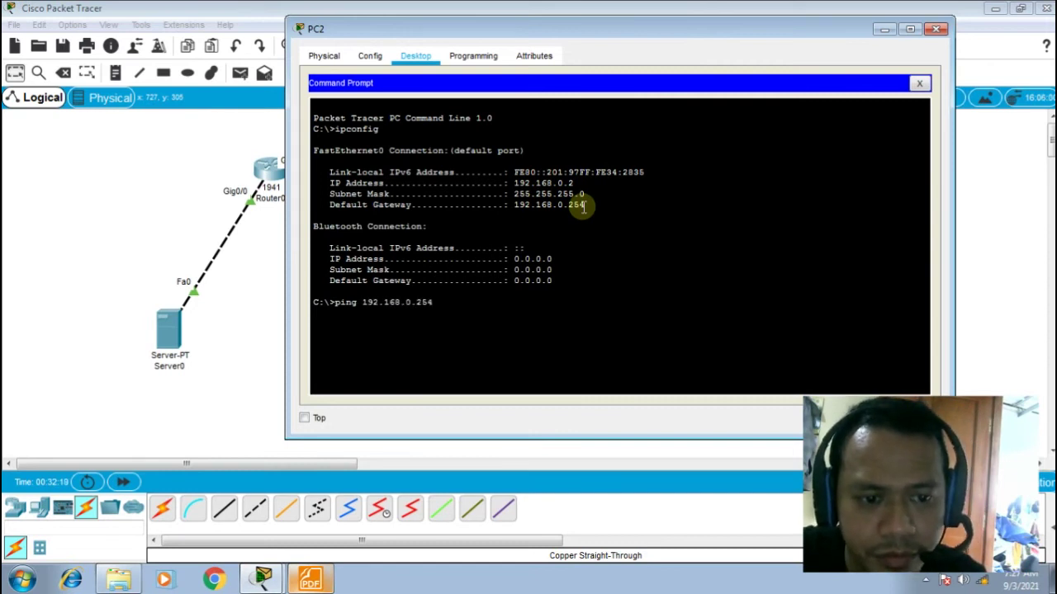
pyautogui.press('Return')
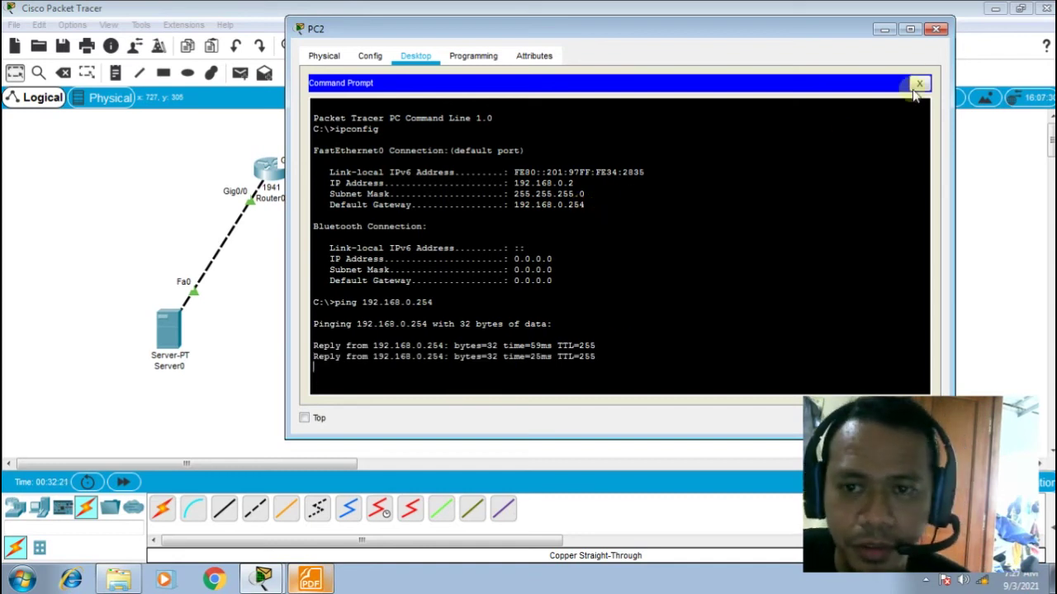
pyautogui.click(936, 30)
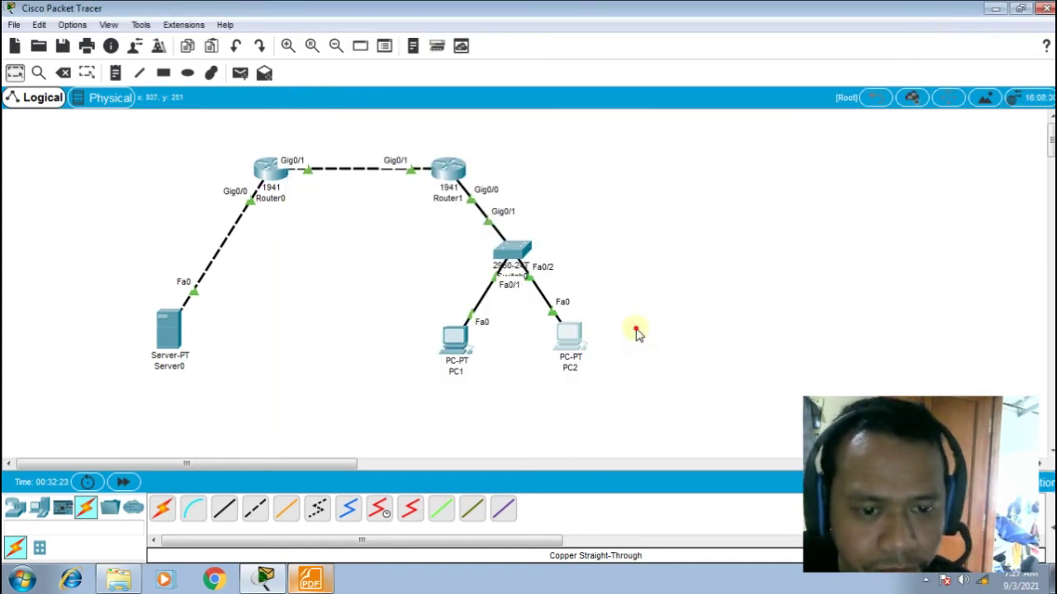
# Move PC2 slightly down in the topology and switch to the Static NAT PDF in Foxit Reader
pyautogui.moveTo(577, 347); pyautogui.dragTo(579, 352)
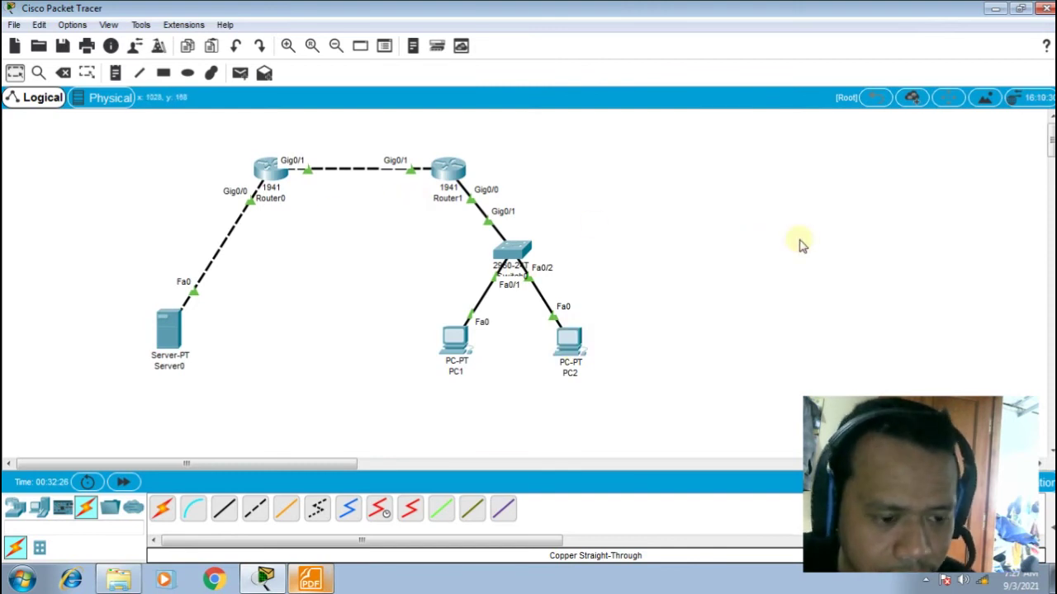
pyautogui.click(310, 580)
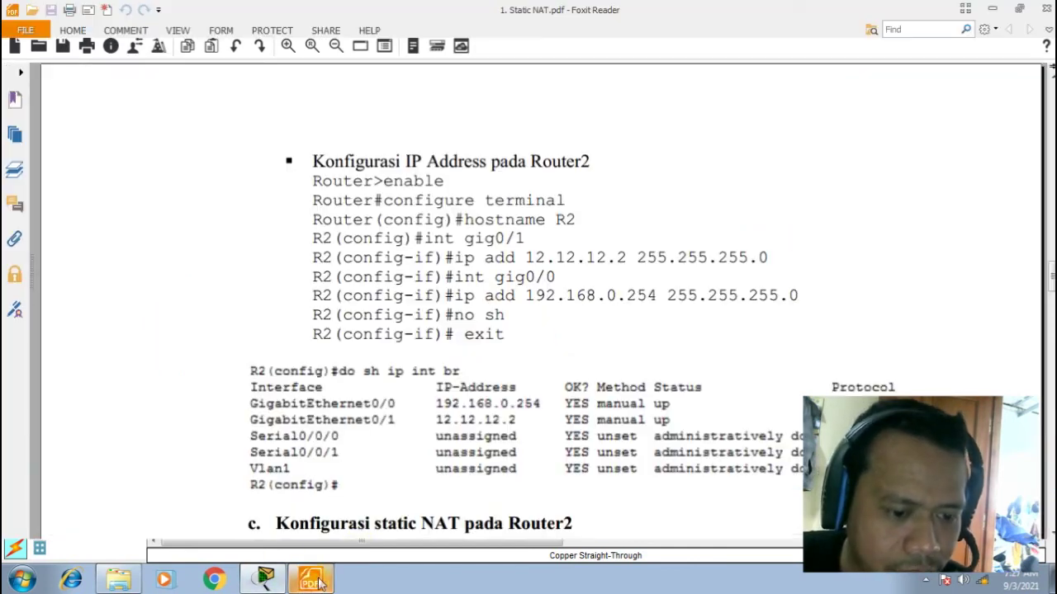
# Check the static NAT section of the PDF and return Router1's command line in Packet Tracer to global configuration mode
pyautogui.scroll(-4, 503, 437)
pyautogui.scroll(-4, 463, 437)
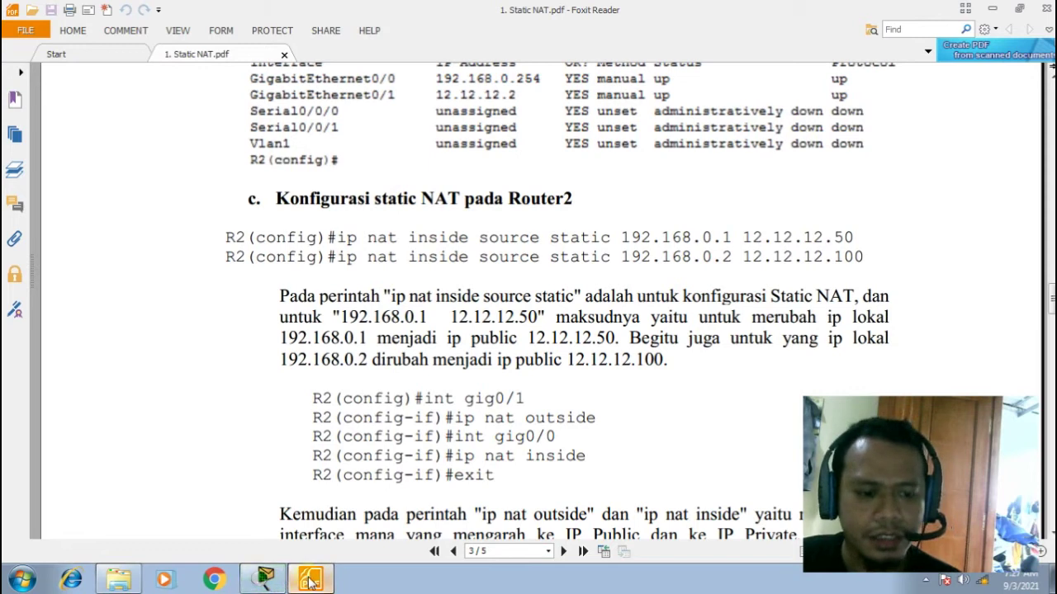
pyautogui.moveTo(310, 582)
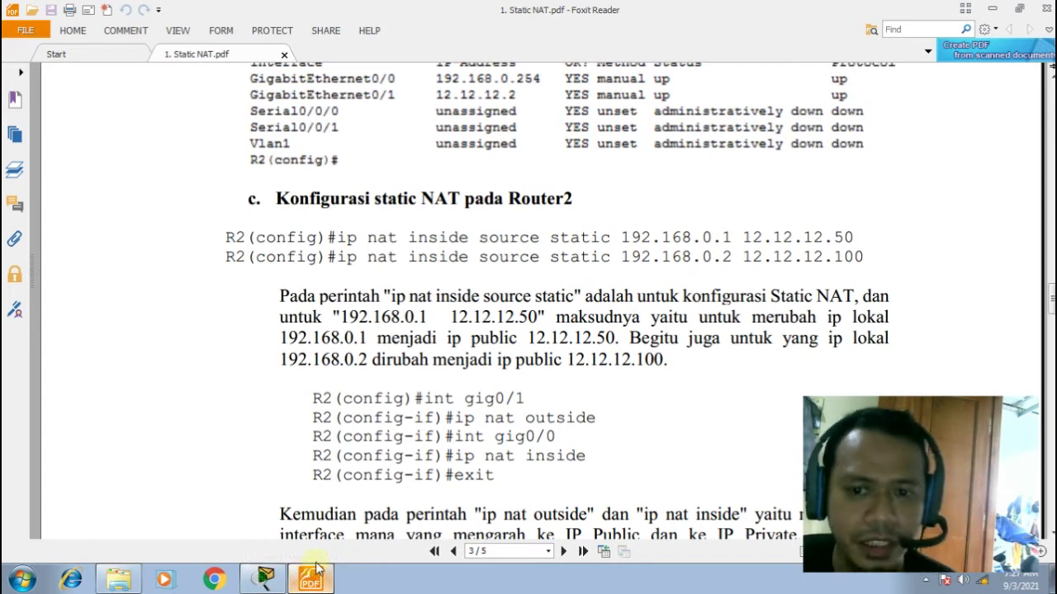
pyautogui.click(266, 578)
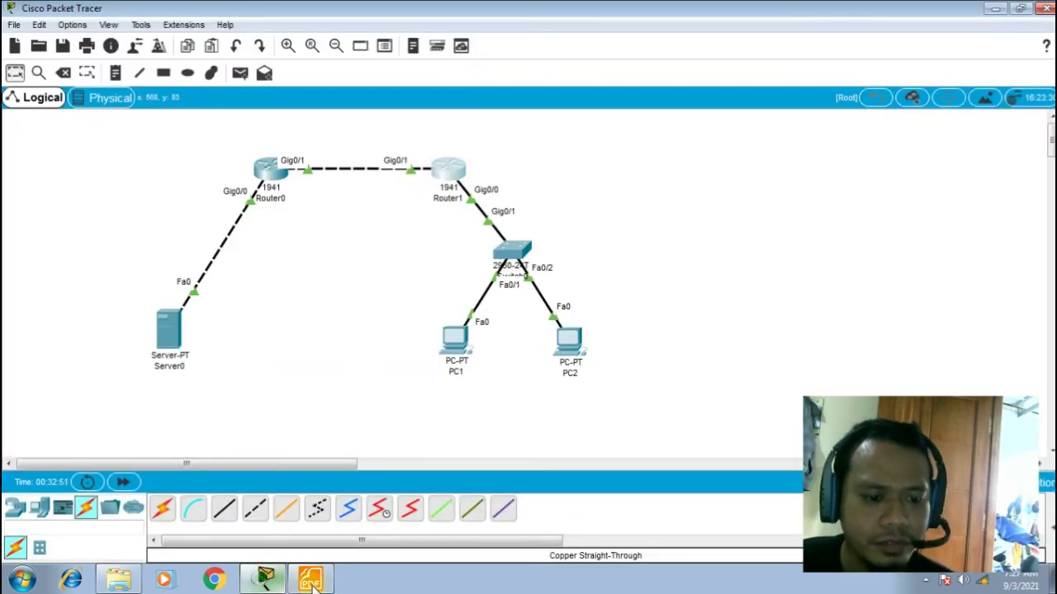
pyautogui.click(448, 169)
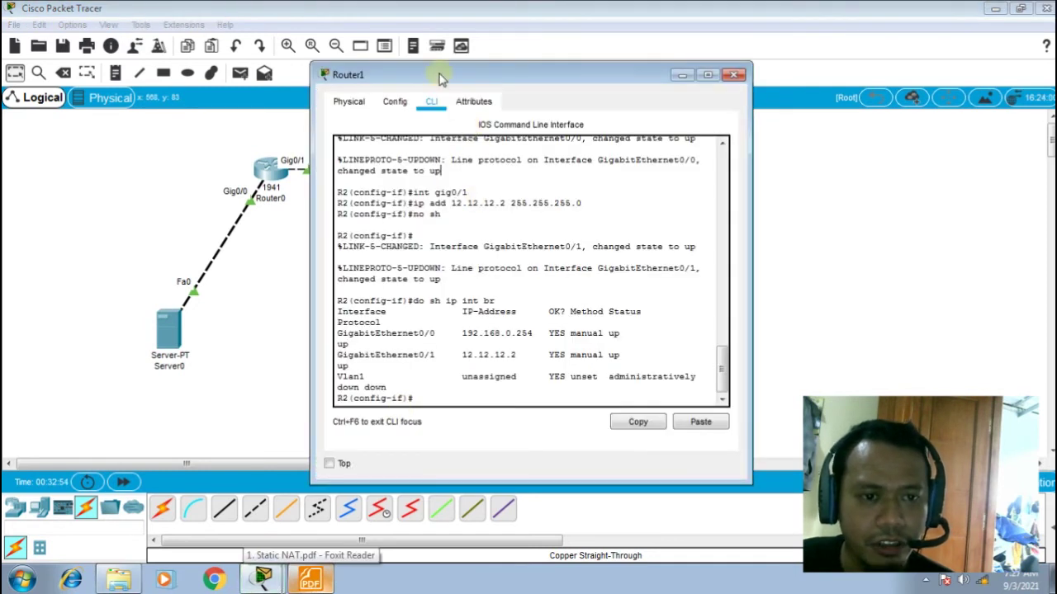
pyautogui.moveTo(436, 81); pyautogui.dragTo(383, 71)
pyautogui.click(309, 578)
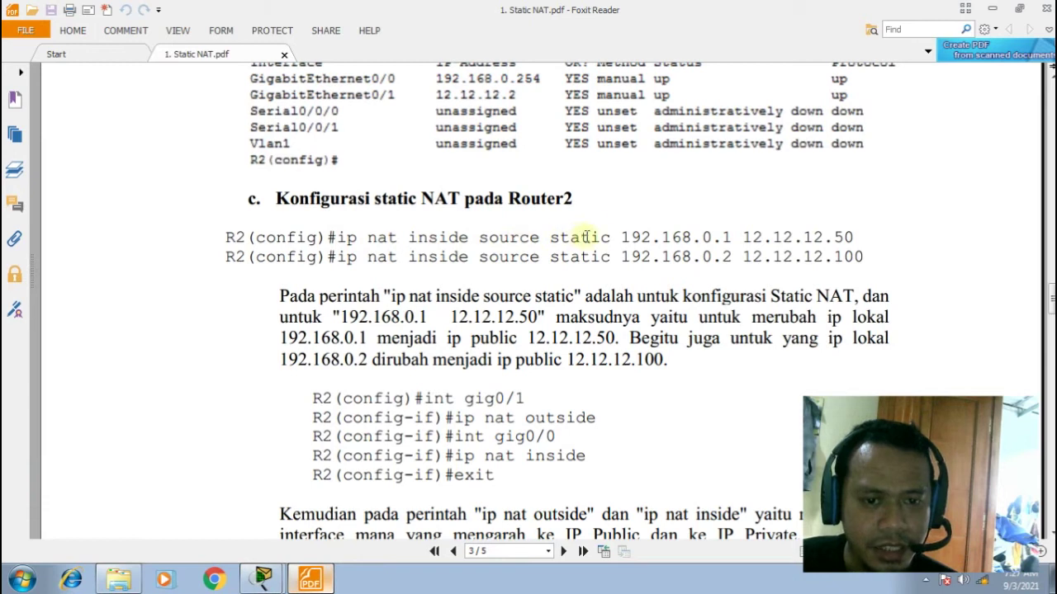
pyautogui.click(318, 580)
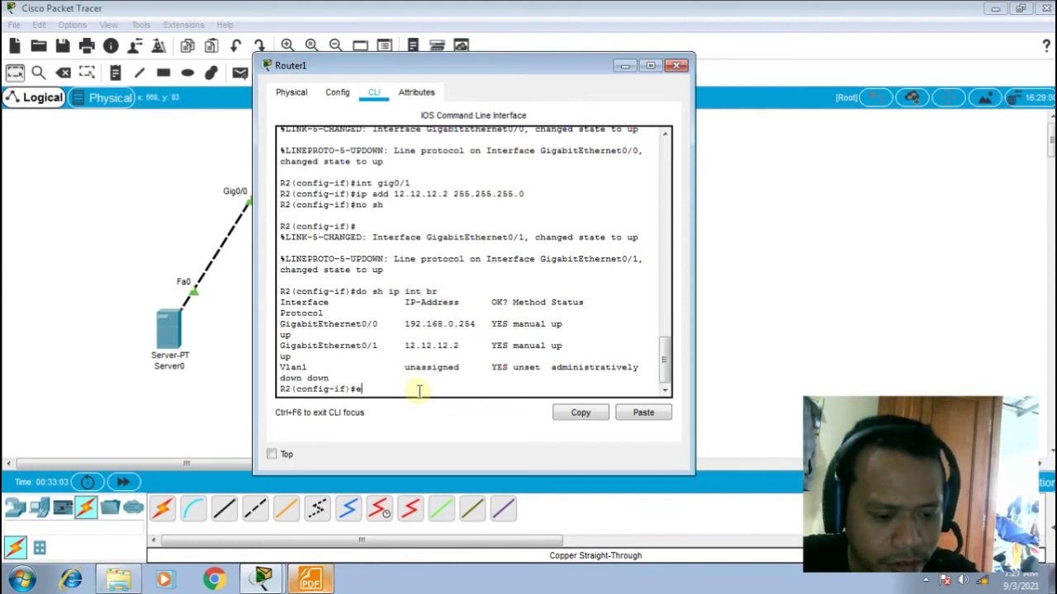
pyautogui.press('Return')
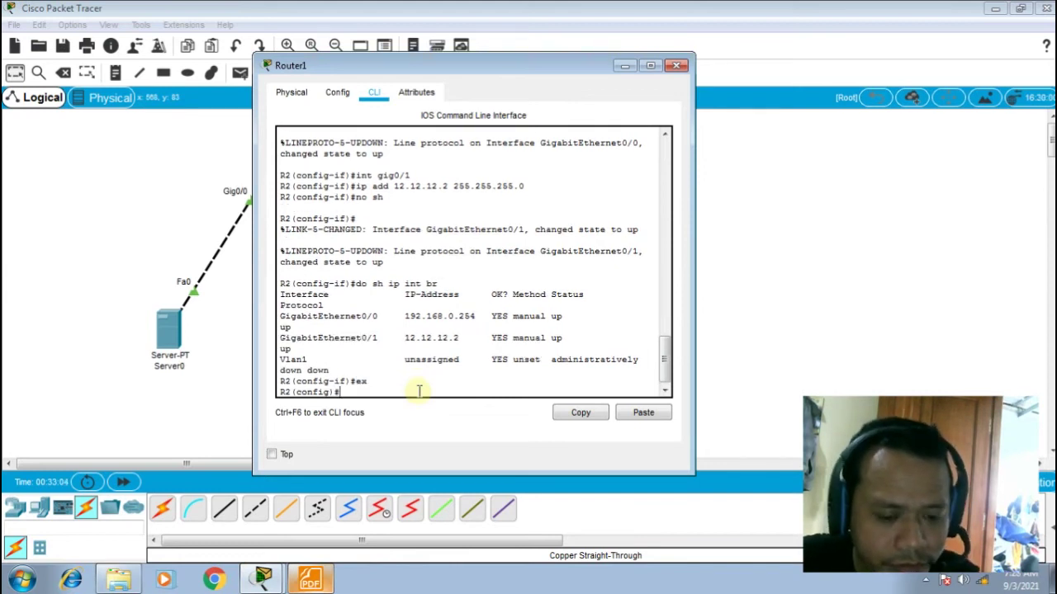
# Add a static inside source NAT mapping on Router1 from 192.168.0.1 to 12.12.12.50
pyautogui.write('ip nat')
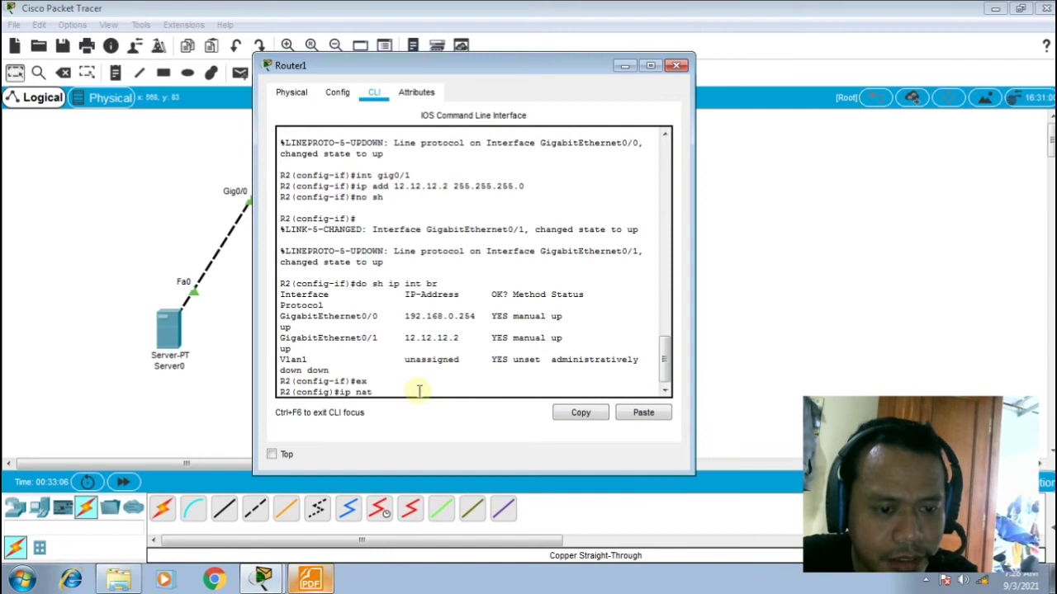
pyautogui.write(' insid')
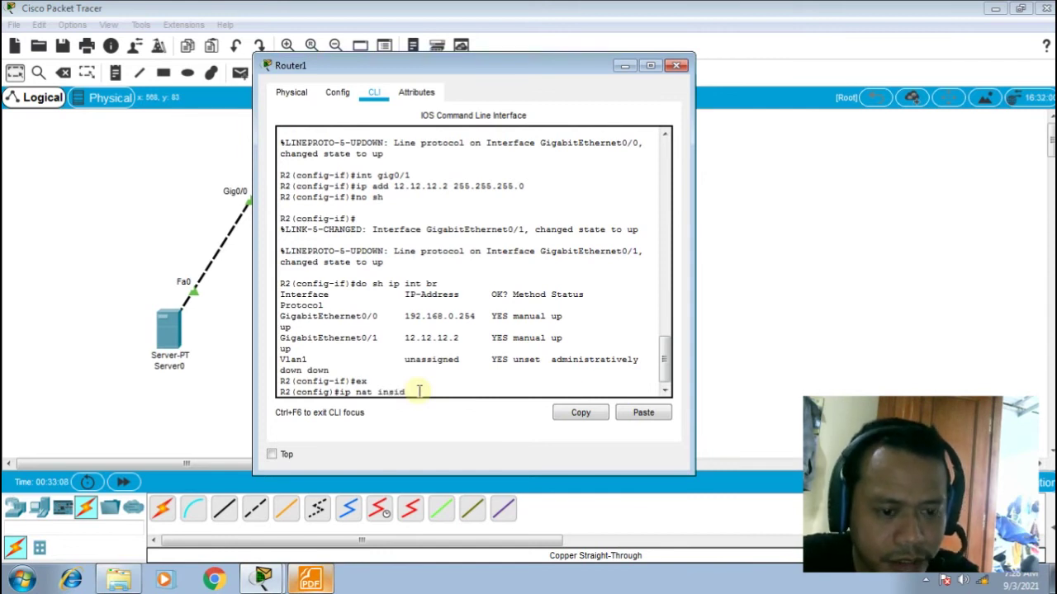
pyautogui.write('e sour')
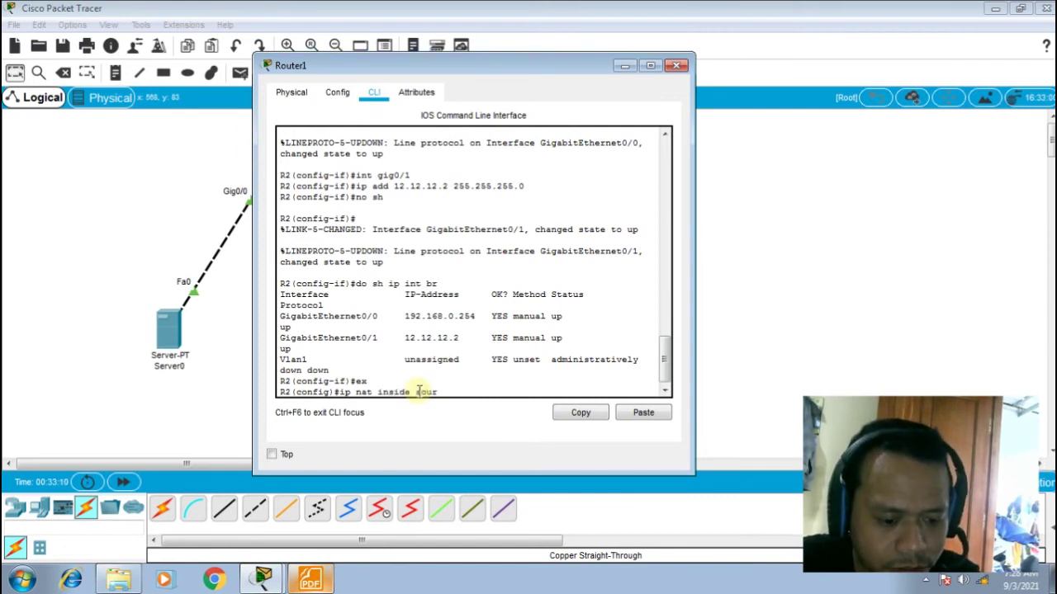
pyautogui.write('ce static')
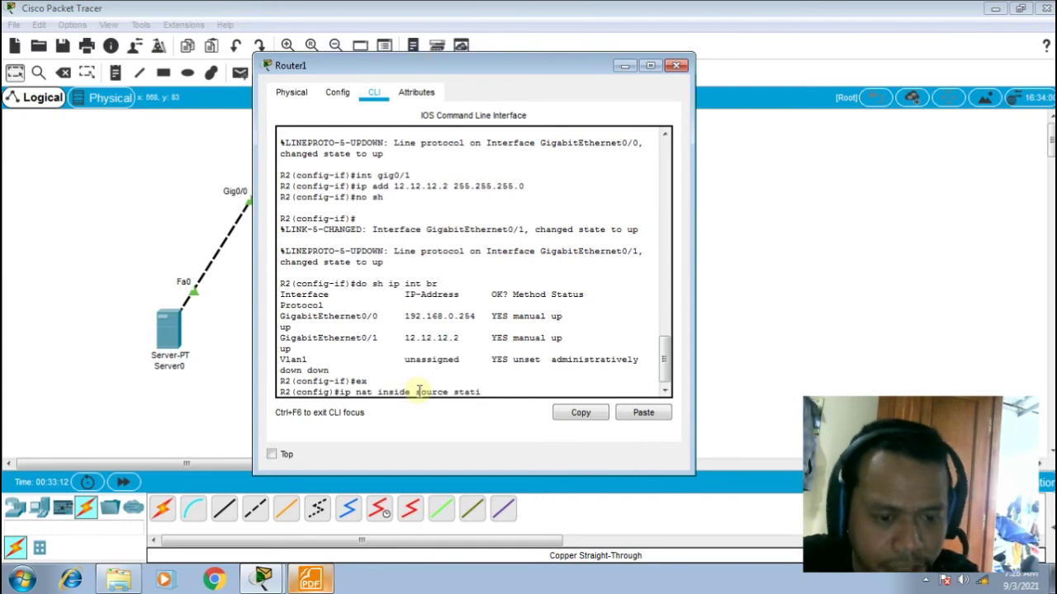
pyautogui.click(310, 580)
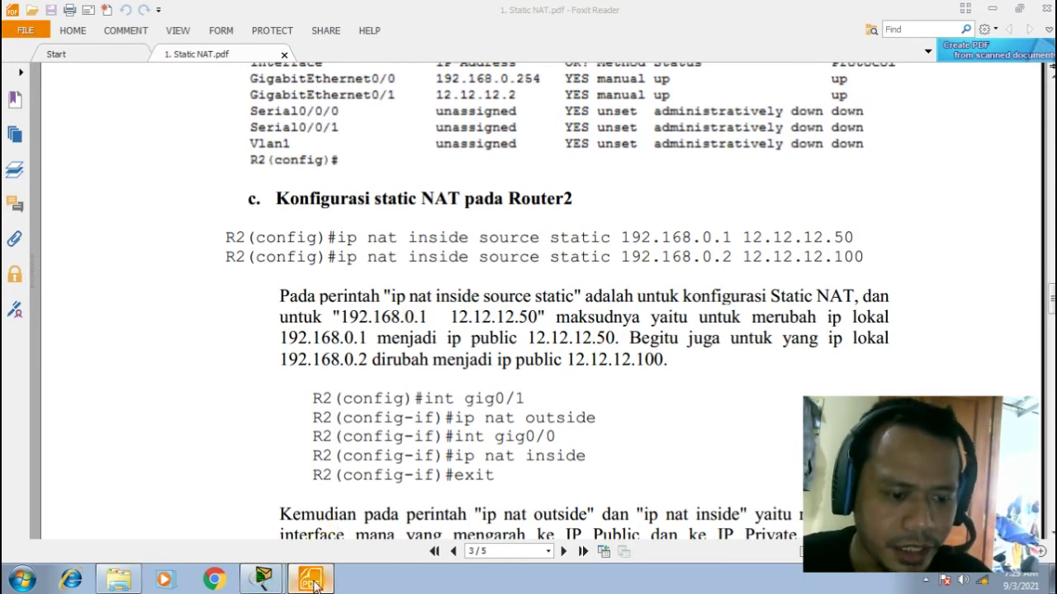
pyautogui.click(311, 580)
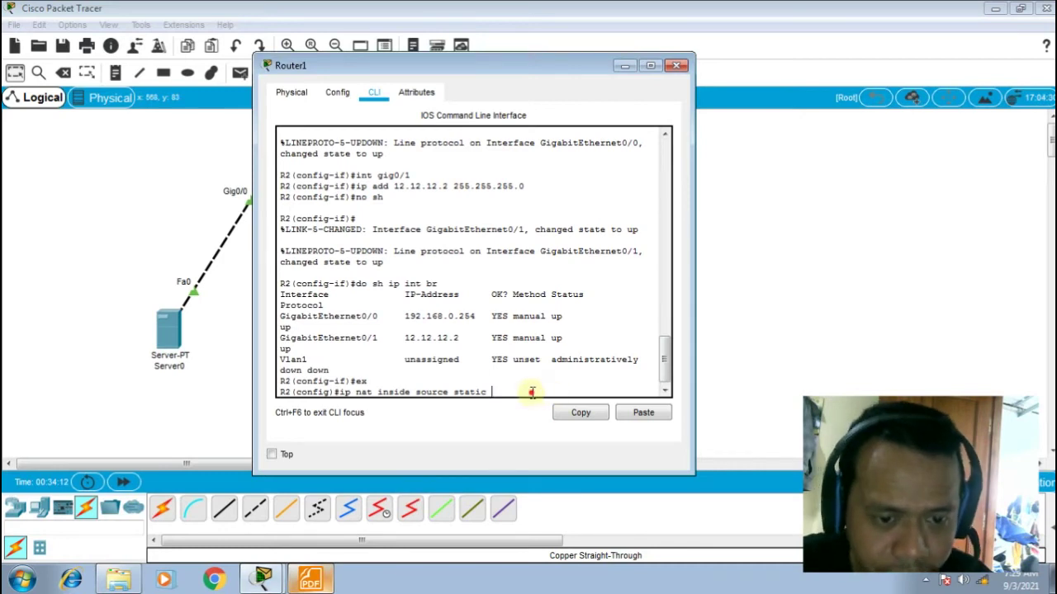
pyautogui.write('192')
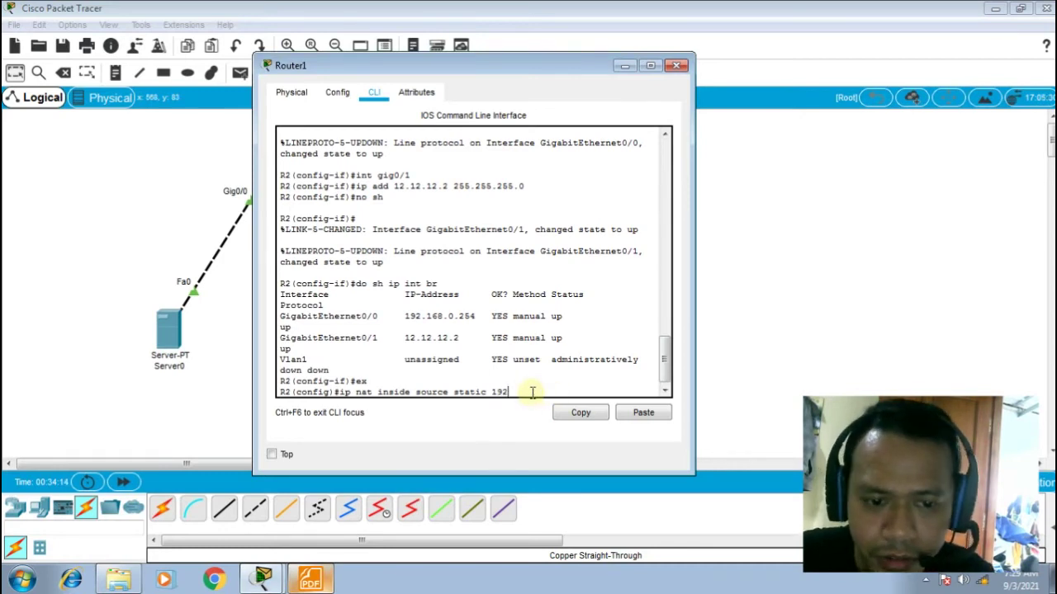
pyautogui.write('.168.0.1')
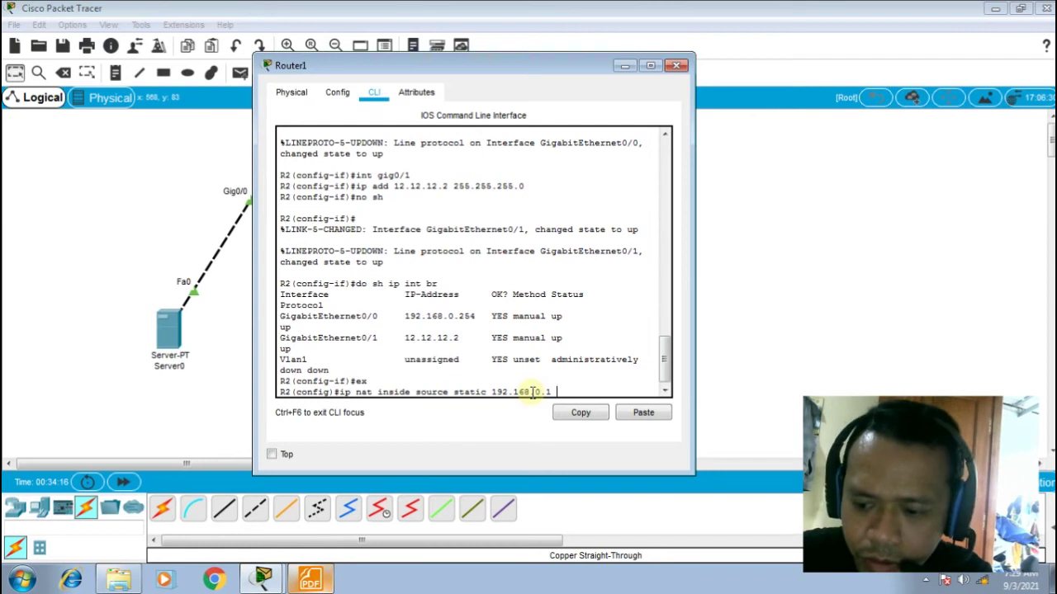
pyautogui.write(' 12.12.12.50')
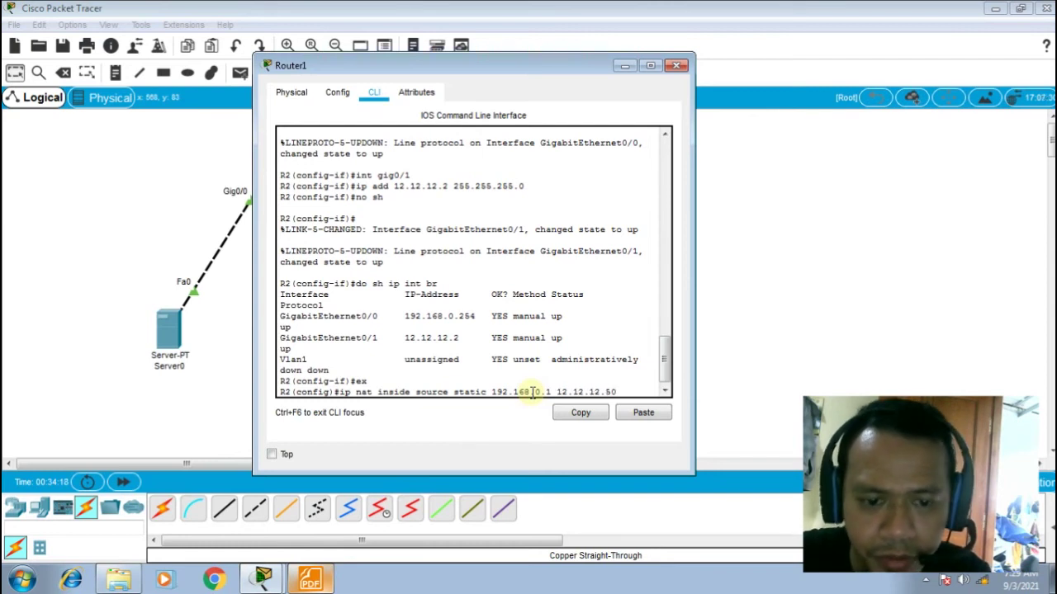
pyautogui.press('Return')
# Add a second static inside source NAT mapping on Router1 from 192.168.0.2 to 12.12.12.100
pyautogui.write('ip nat')
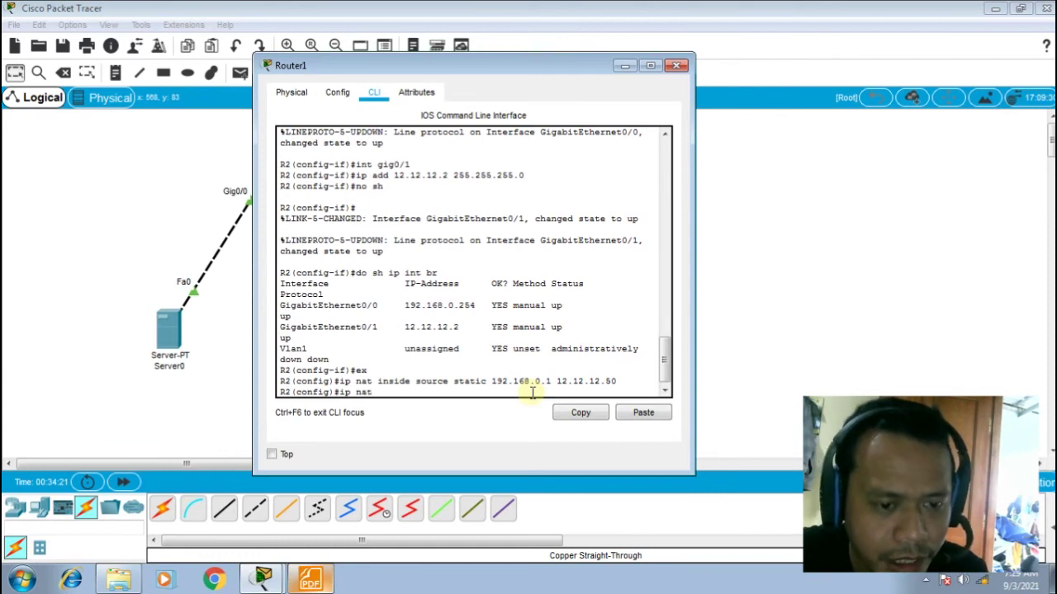
pyautogui.write(' inside soucer')
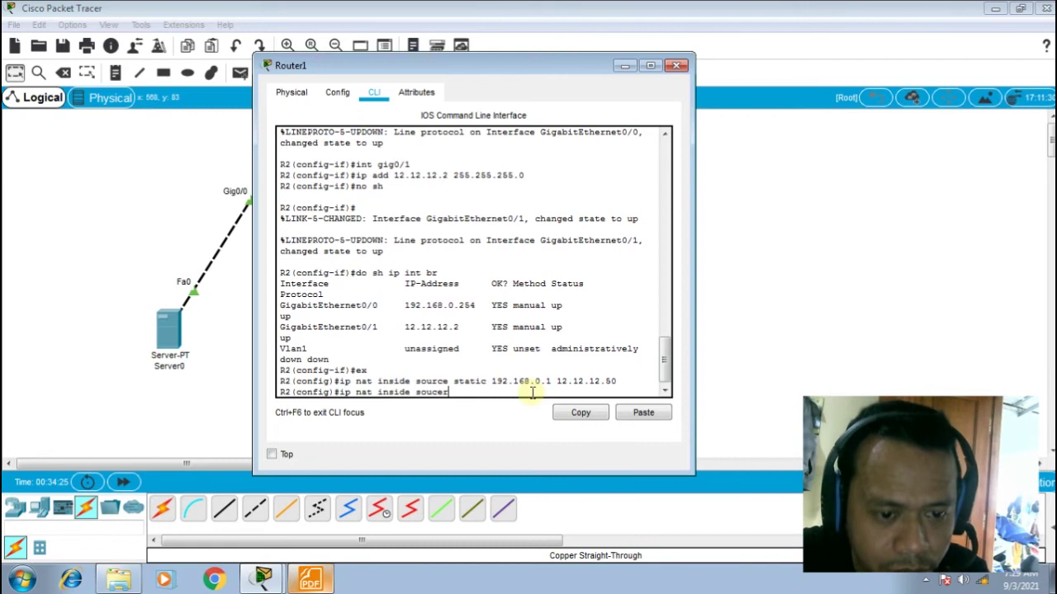
pyautogui.press('BackSpace')
pyautogui.press('BackSpace')
pyautogui.press('BackSpace')
pyautogui.write('rce ')
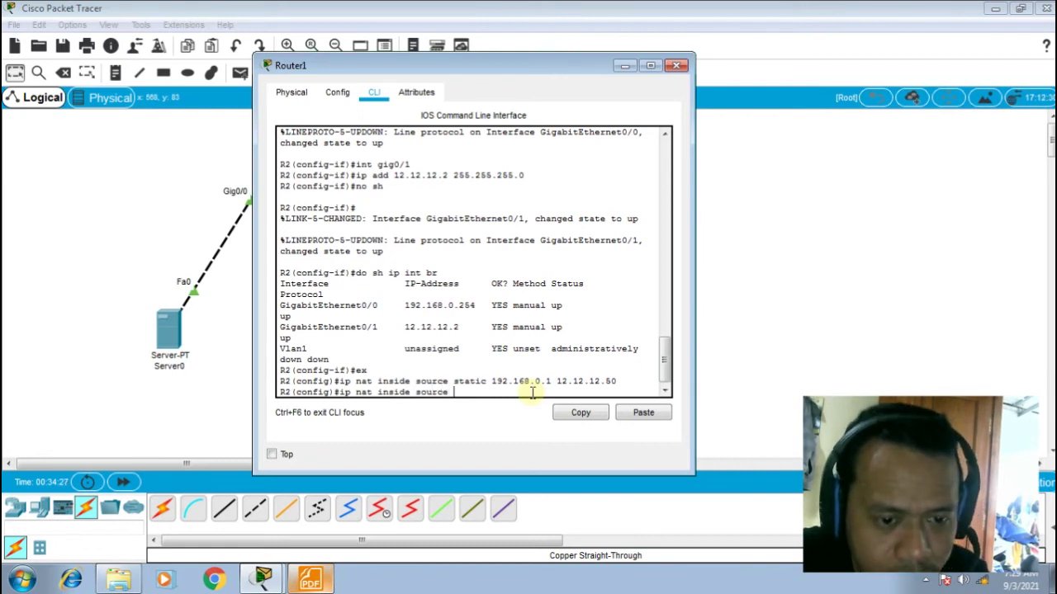
pyautogui.write('sta')
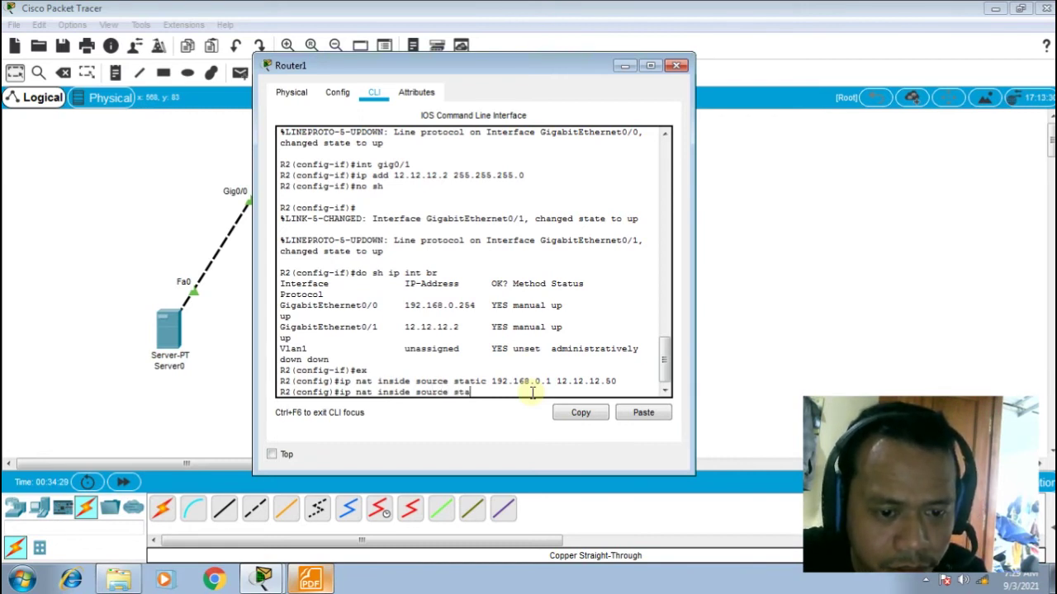
pyautogui.write('tic 12')
pyautogui.press('BackSpace')
pyautogui.write('92.')
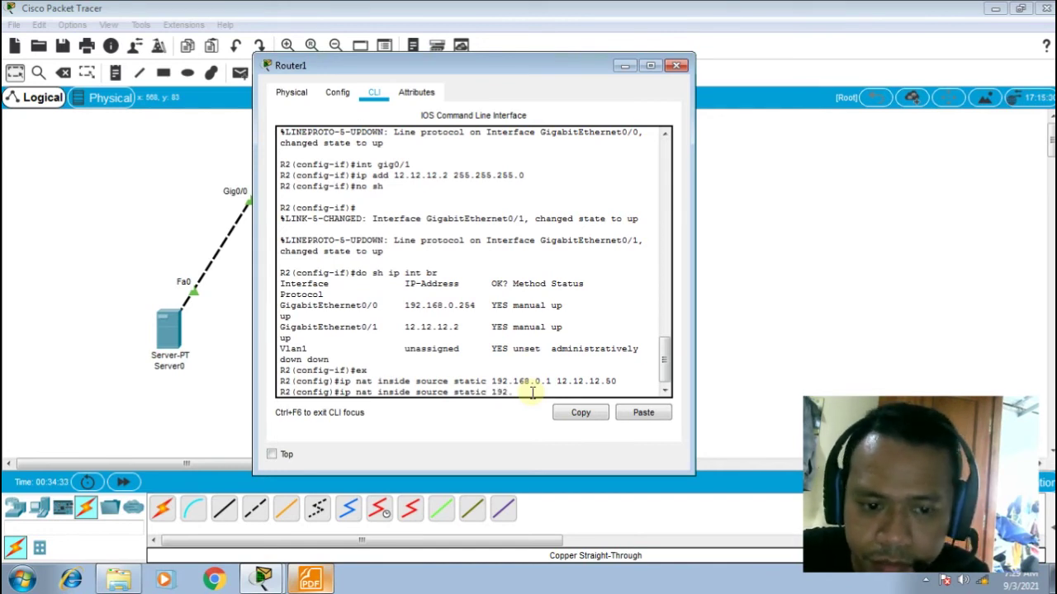
pyautogui.write('168.0.1')
pyautogui.write('2')
pyautogui.write(' 12.12')
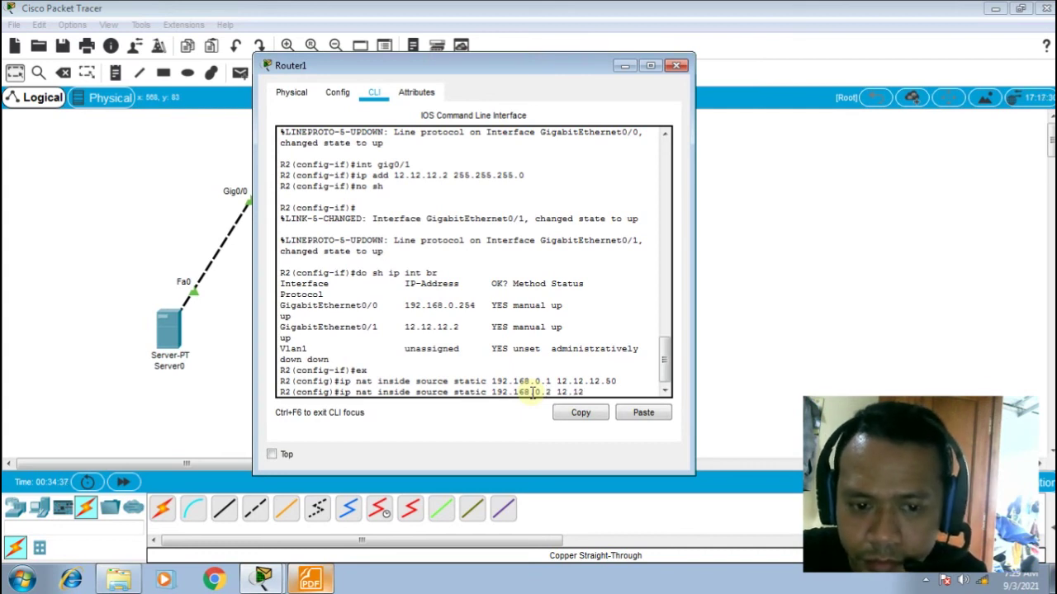
pyautogui.write('.12.100')
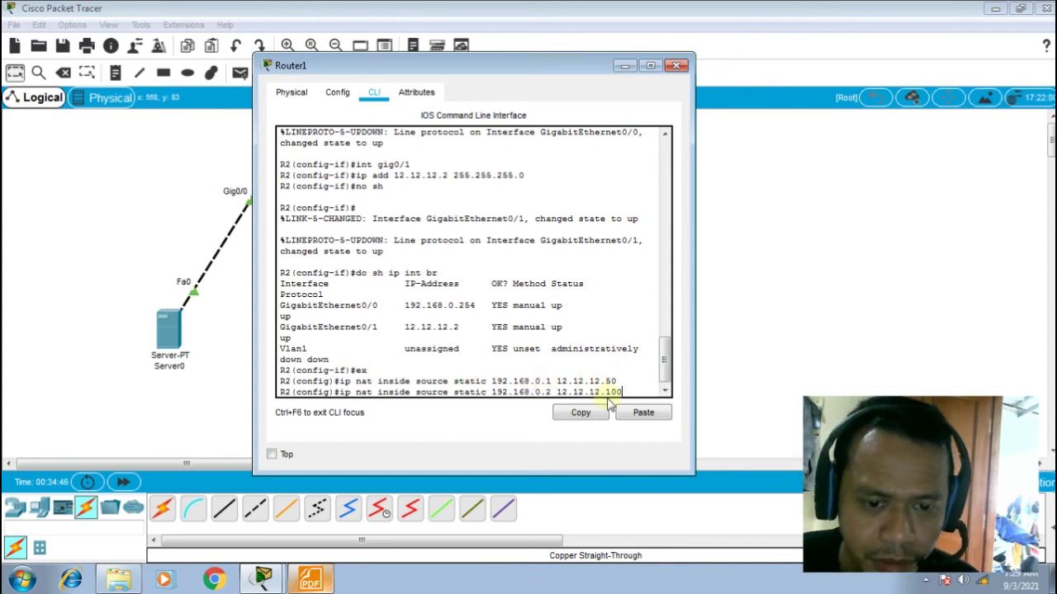
pyautogui.press('Return')
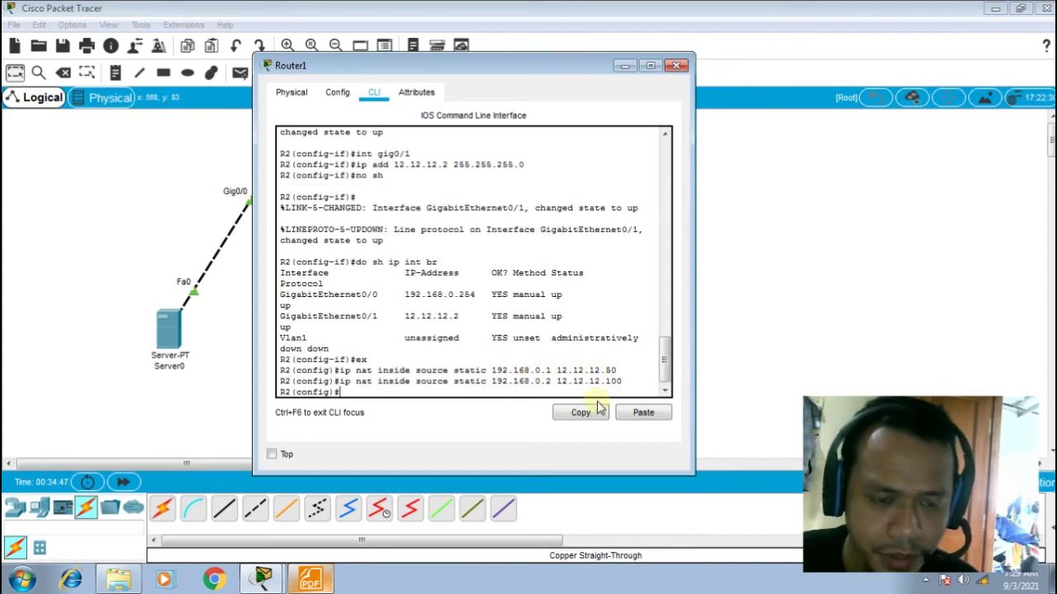
# Read the PDF's outside/inside interface and static routing instructions, and place Router1's window beside the document
pyautogui.click(310, 579)
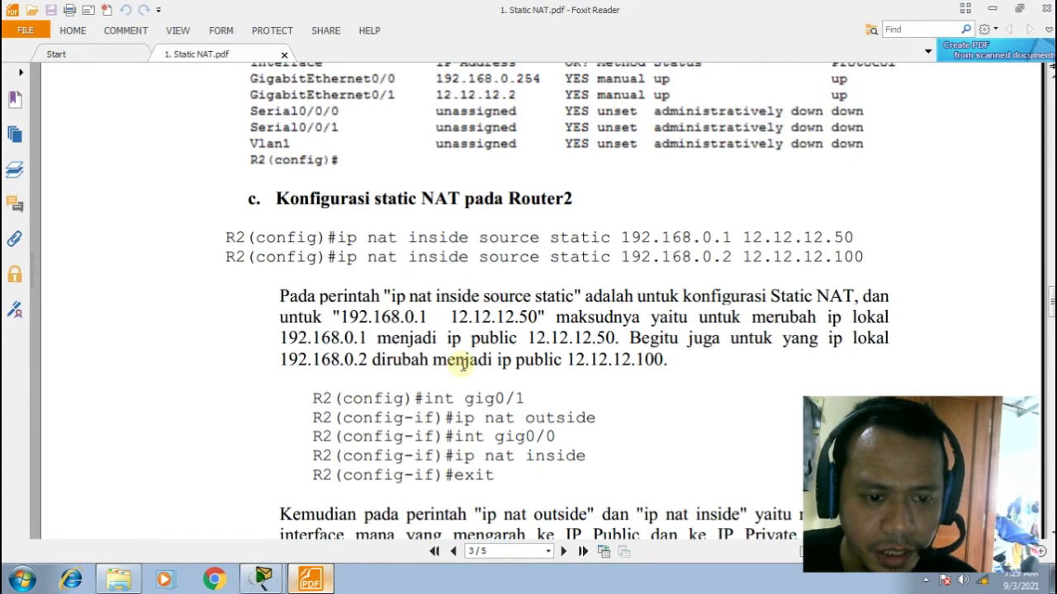
pyautogui.scroll(-5, 462, 366)
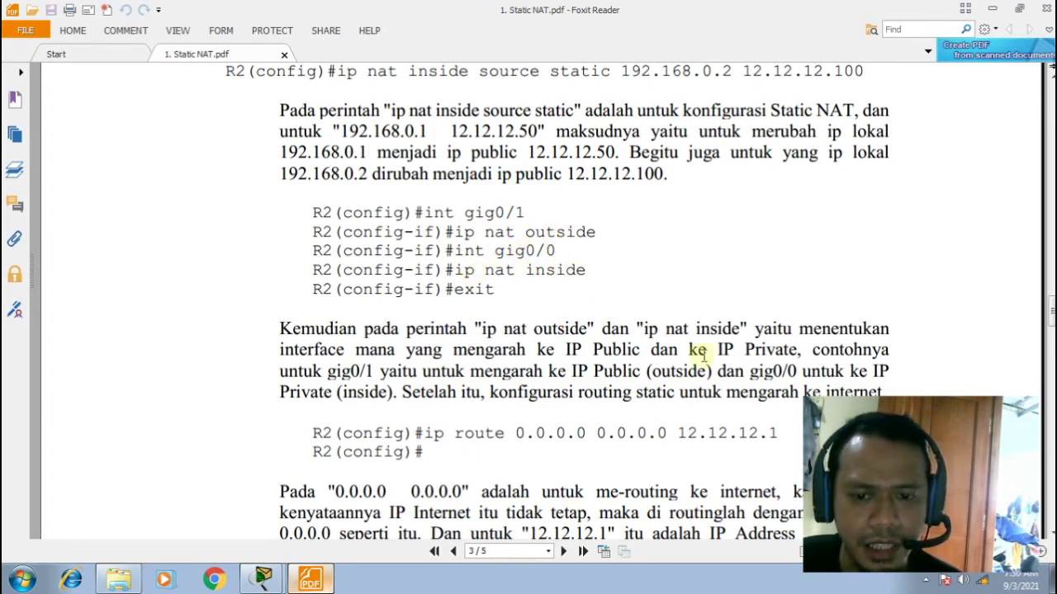
pyautogui.scroll(-1, 750, 354)
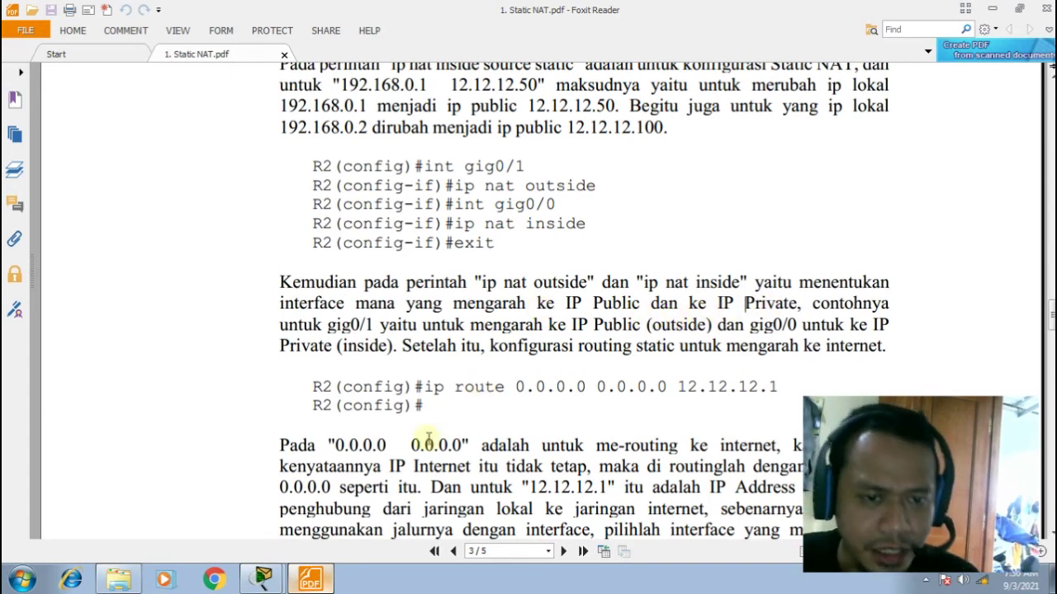
pyautogui.click(264, 581)
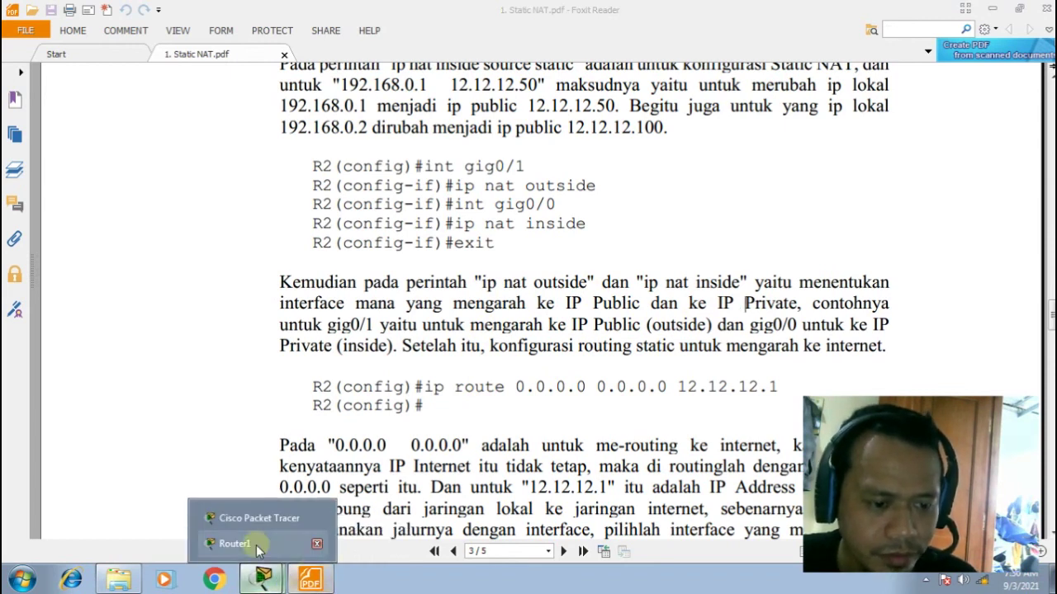
pyautogui.click(257, 546)
pyautogui.moveTo(457, 63); pyautogui.dragTo(821, 43)
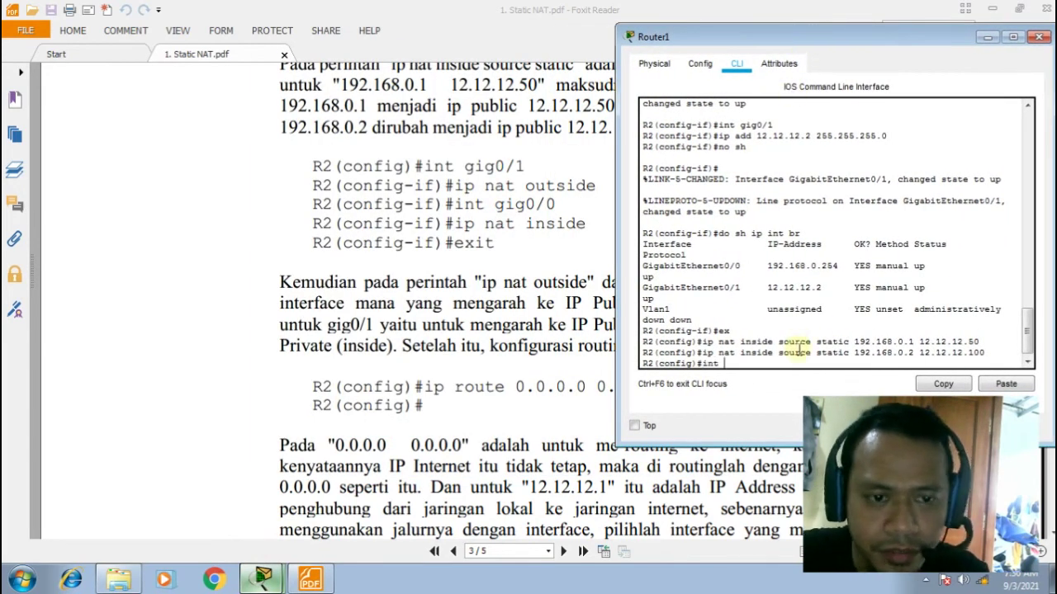
# Set Router1's interface gig0/1 as the NAT outside interface and exit its interface configuration
pyautogui.write('gig0/1')
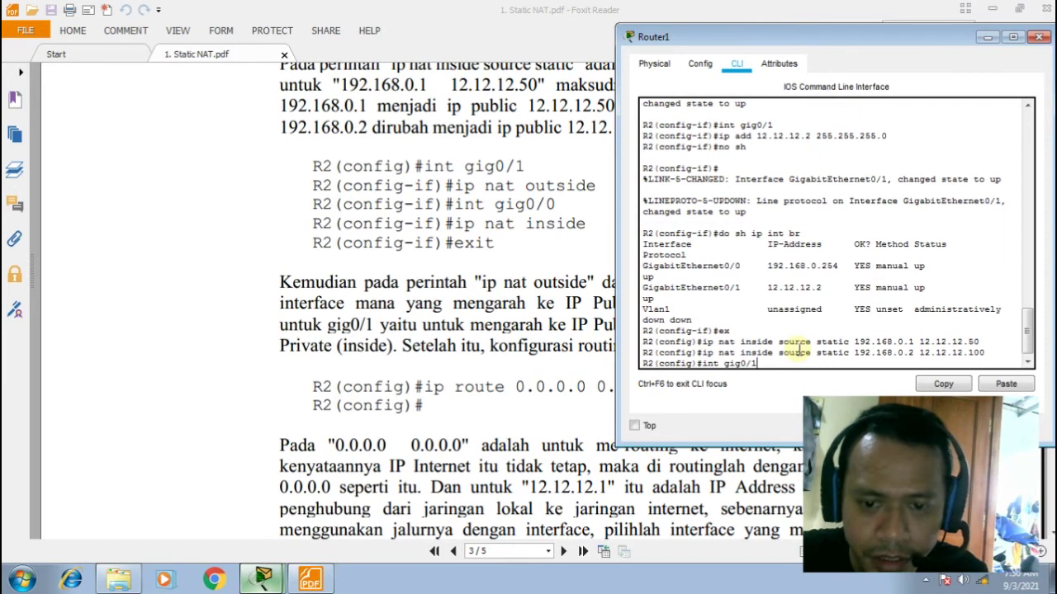
pyautogui.press('Return')
pyautogui.write('ip nat ')
pyautogui.write('ins')
pyautogui.press('BackSpace')
pyautogui.press('BackSpace')
pyautogui.write('outs')
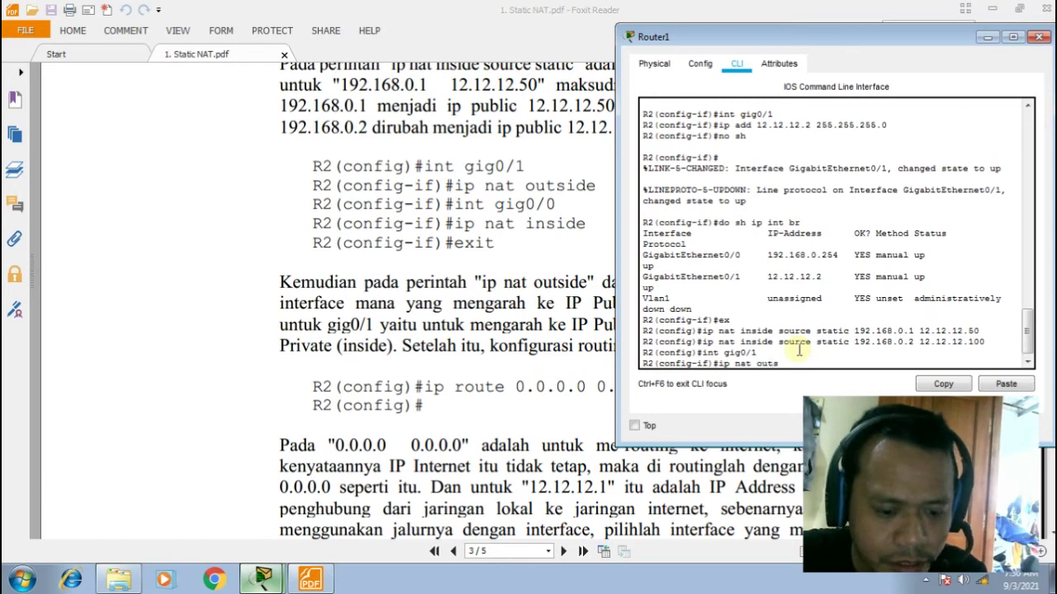
pyautogui.press('Return')
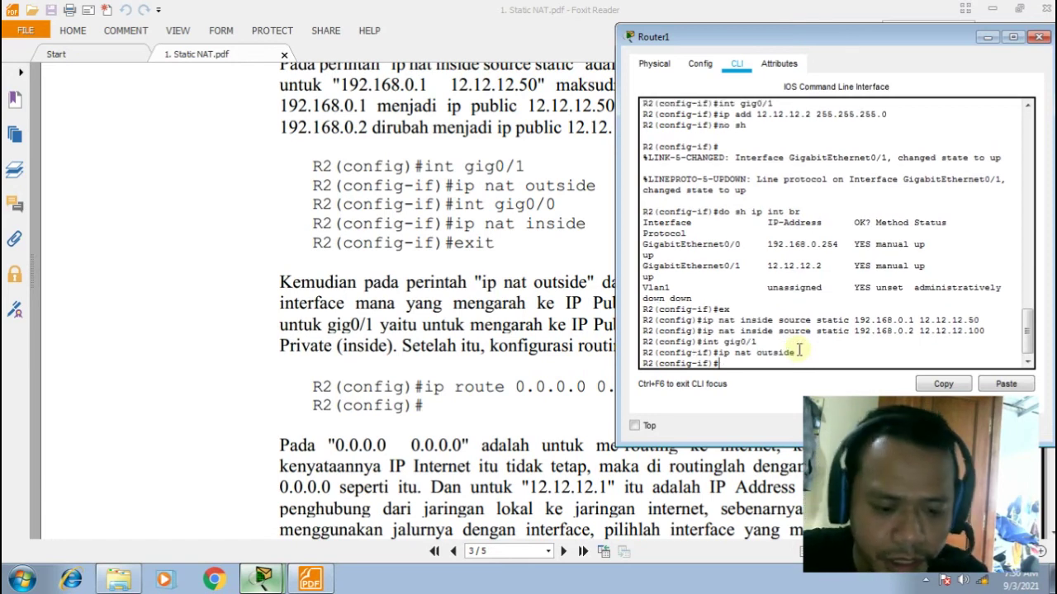
pyautogui.press('BackSpace')
pyautogui.write('ex')
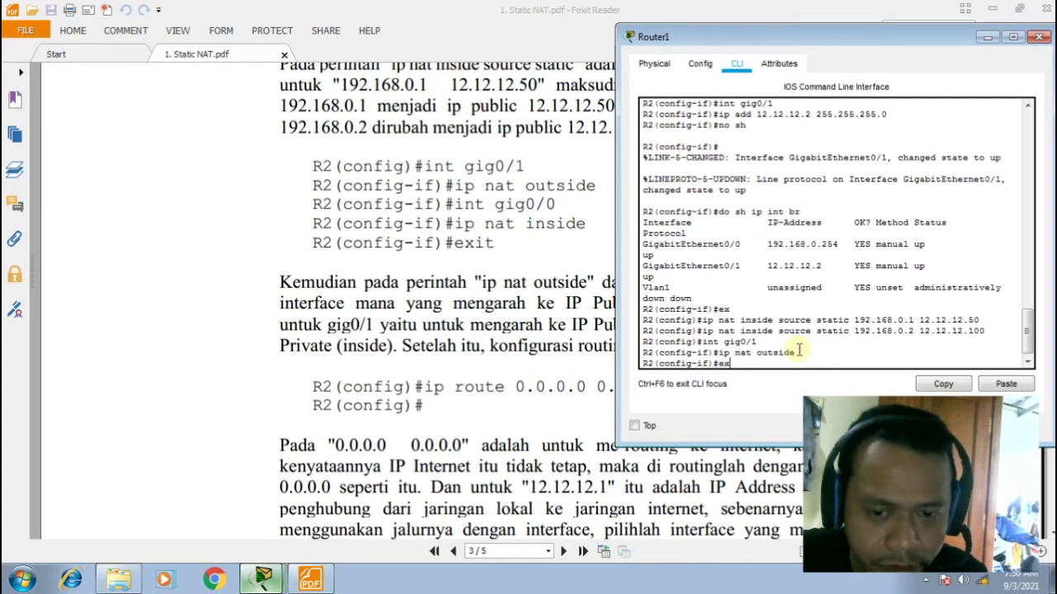
pyautogui.press('Return')
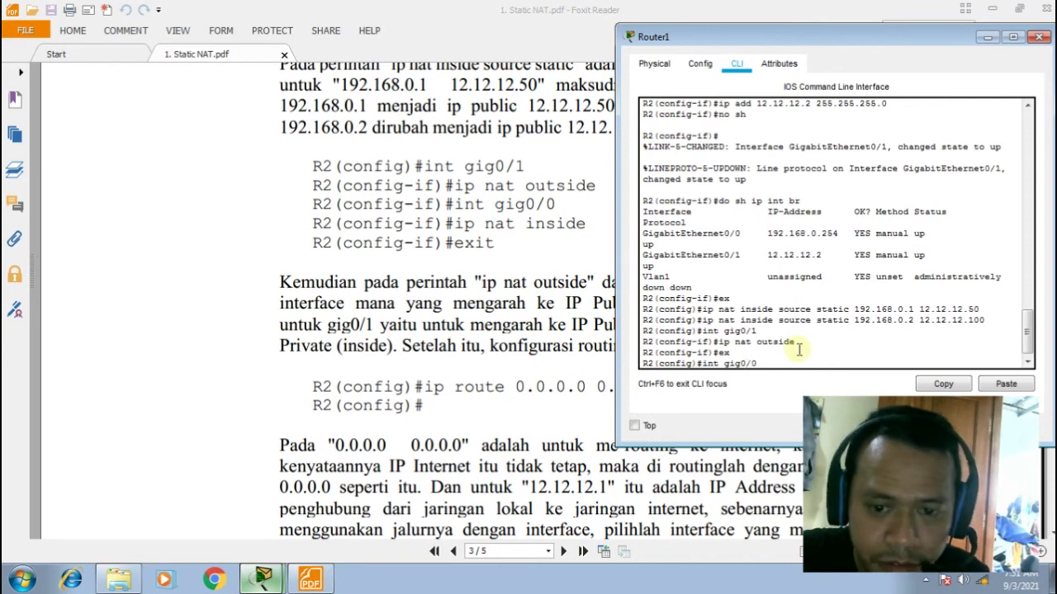
# Set Router1's interface gig0/0 as the NAT inside interface and exit its interface configuration
pyautogui.write('int gig0/0')
pyautogui.press('Return')
pyautogui.write('ip naty ')
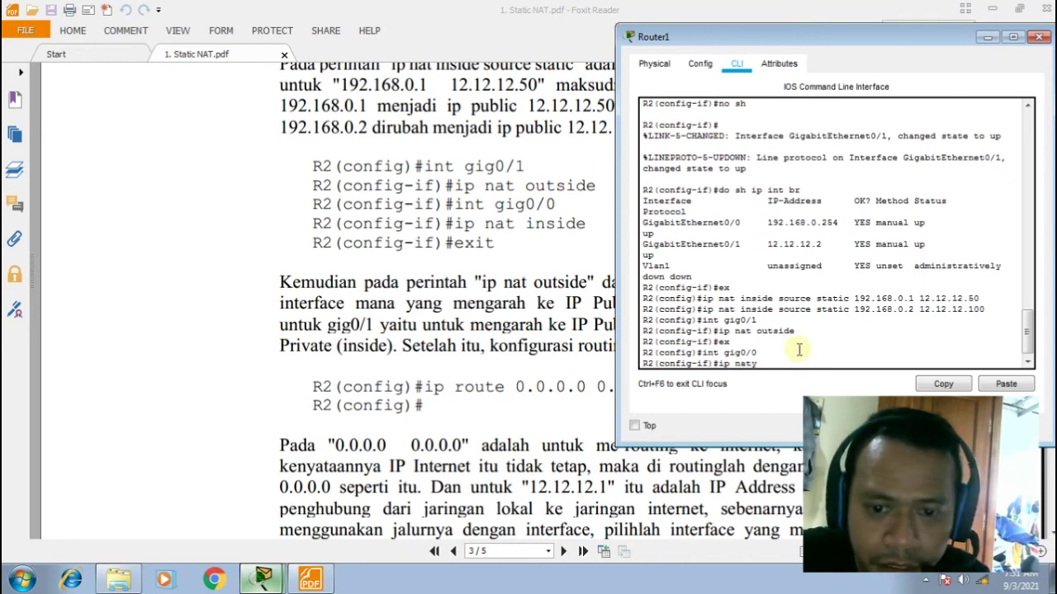
pyautogui.press('BackSpace')
pyautogui.press('BackSpace')
pyautogui.write(' inside')
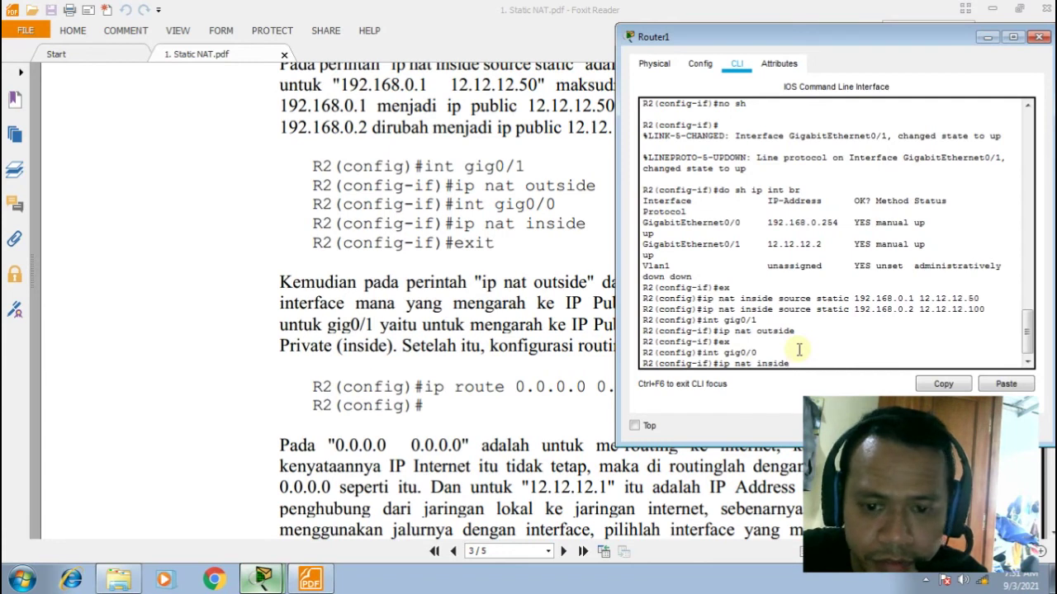
pyautogui.press('Return')
pyautogui.write('ex')
pyautogui.press('Return')
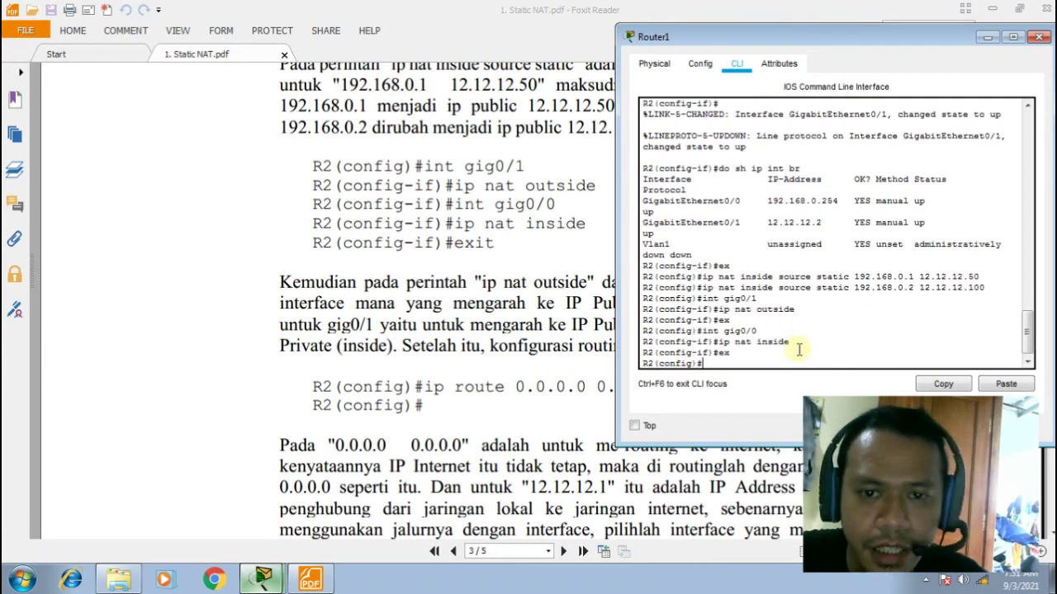
# Read the PDF's explanation of the inside/outside interfaces and the static route, and compare it with the Packet Tracer topology
pyautogui.moveTo(904, 49); pyautogui.dragTo(833, 58)
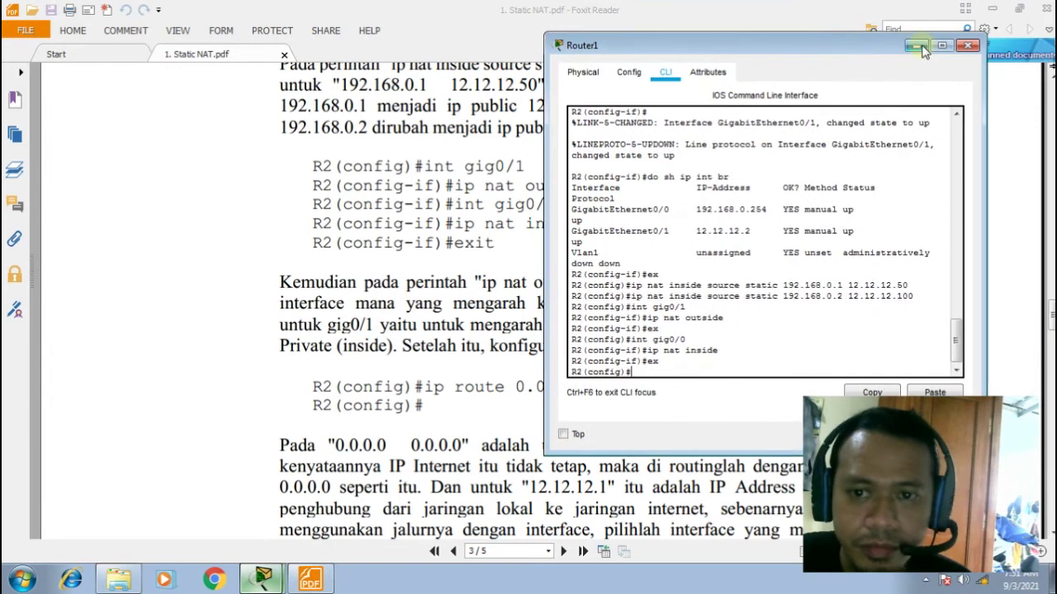
pyautogui.click(357, 373)
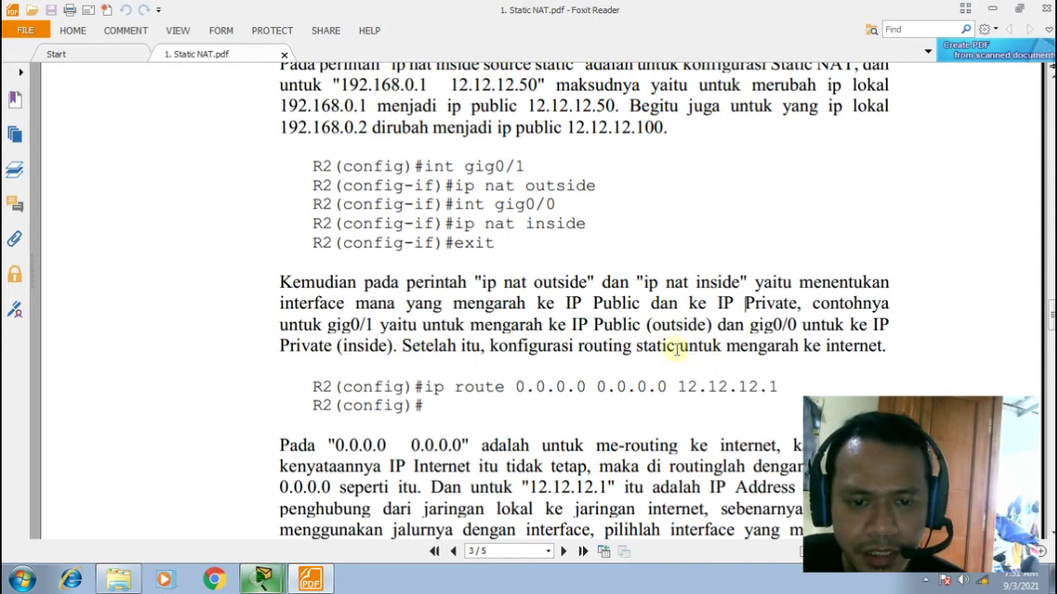
pyautogui.scroll(-1, 707, 345)
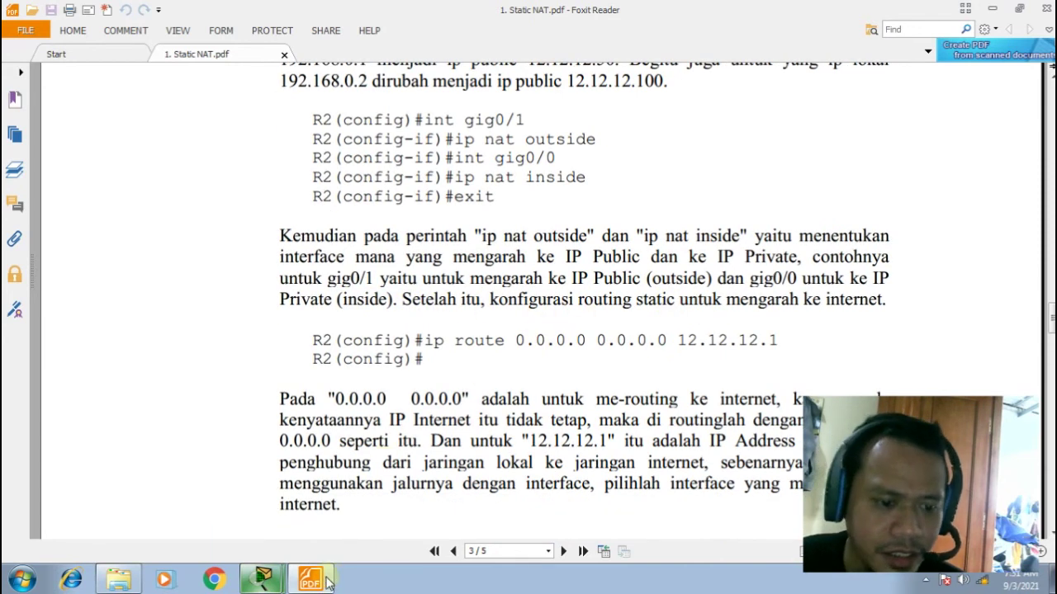
pyautogui.moveTo(317, 582)
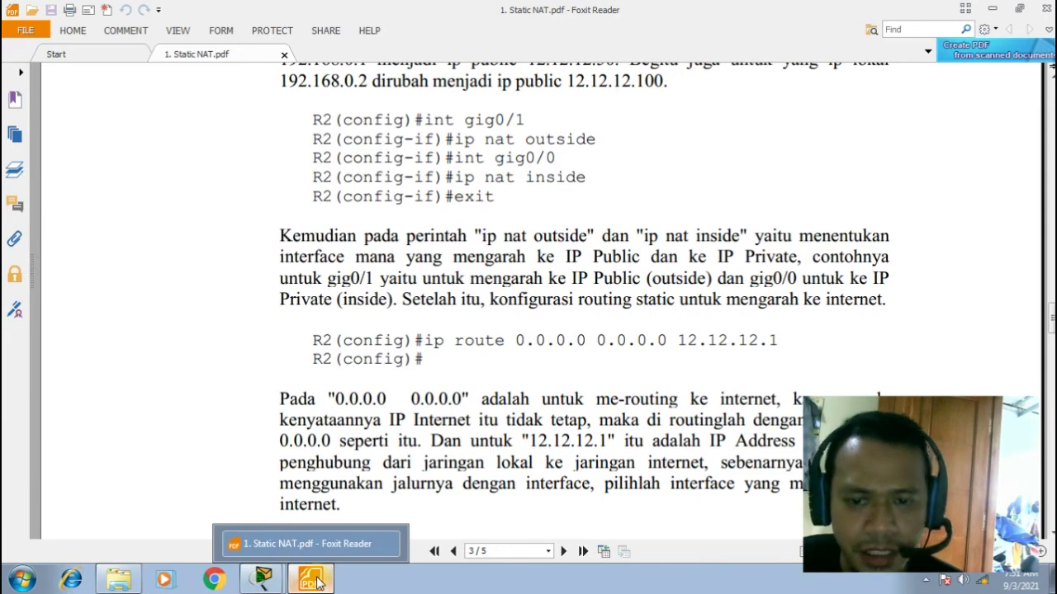
pyautogui.click(318, 582)
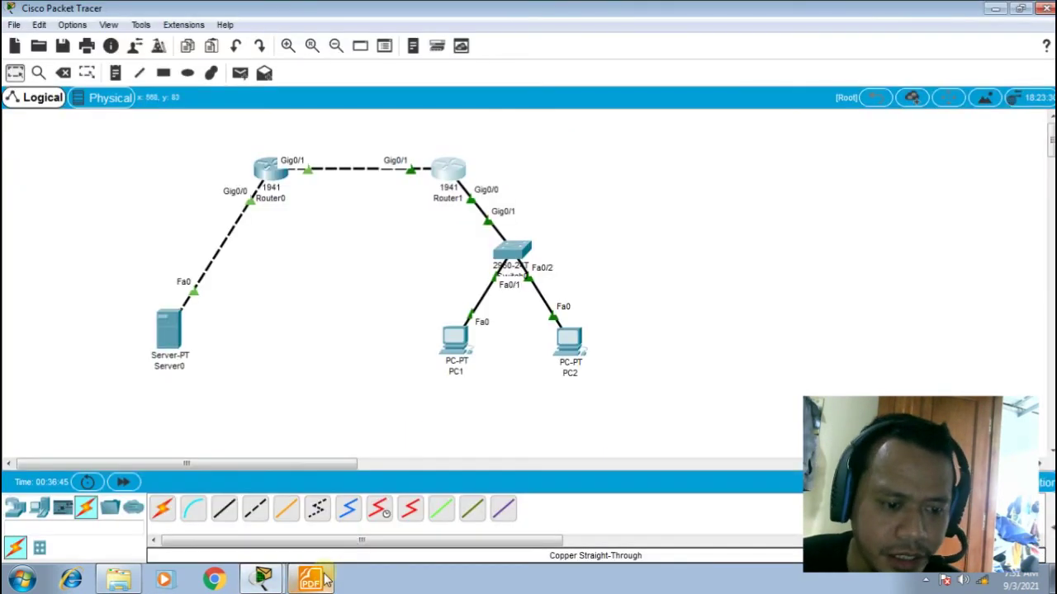
pyautogui.click(310, 580)
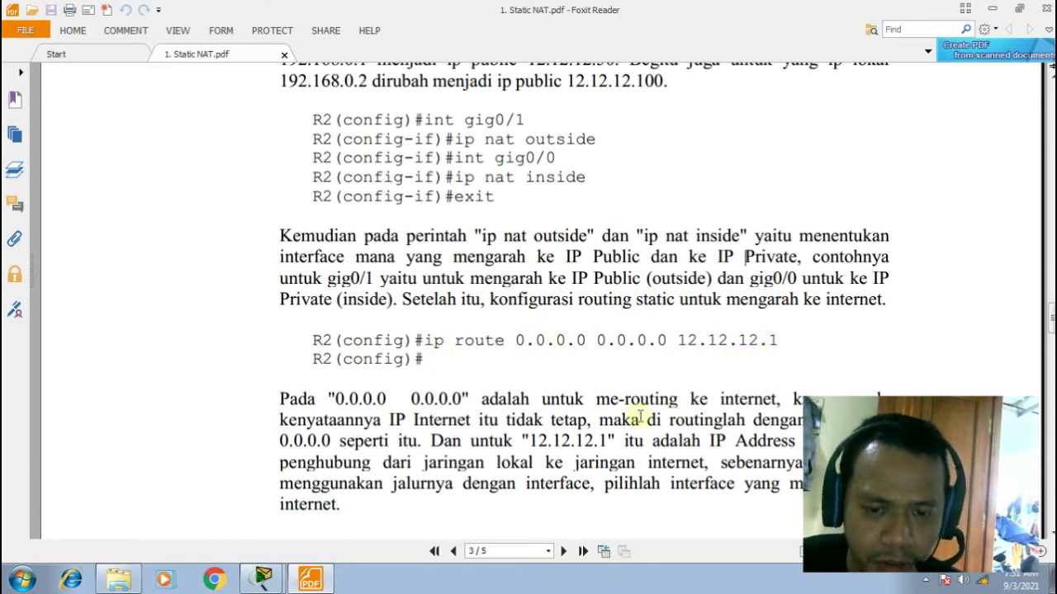
# Switch to Router1's window and add a default static route 0.0.0.0 0.0.0.0 with next hop 12.12.12.1
pyautogui.click(260, 582)
pyautogui.click(238, 544)
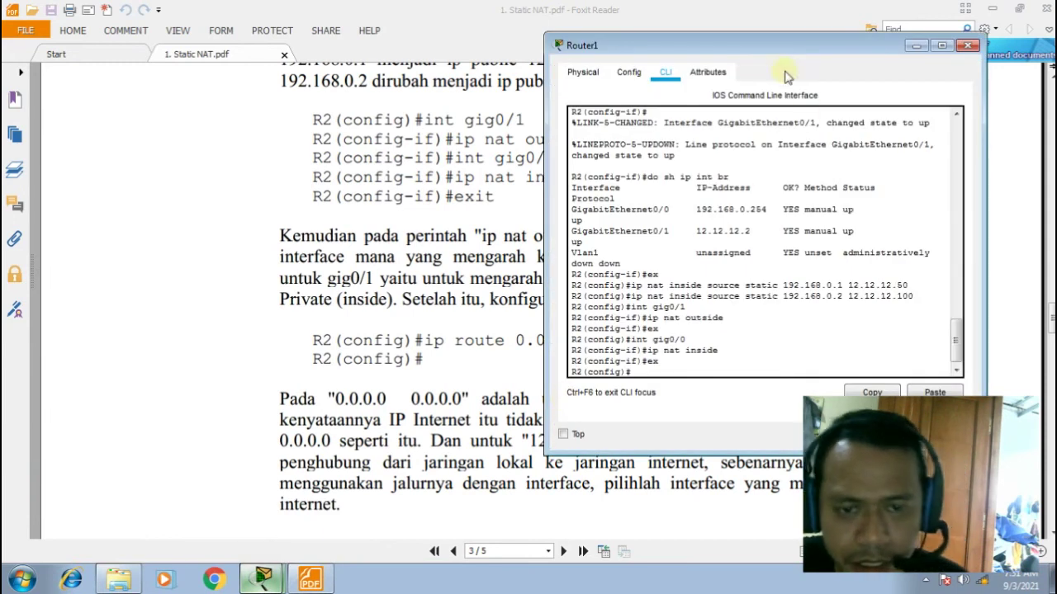
pyautogui.moveTo(774, 55); pyautogui.dragTo(807, 62)
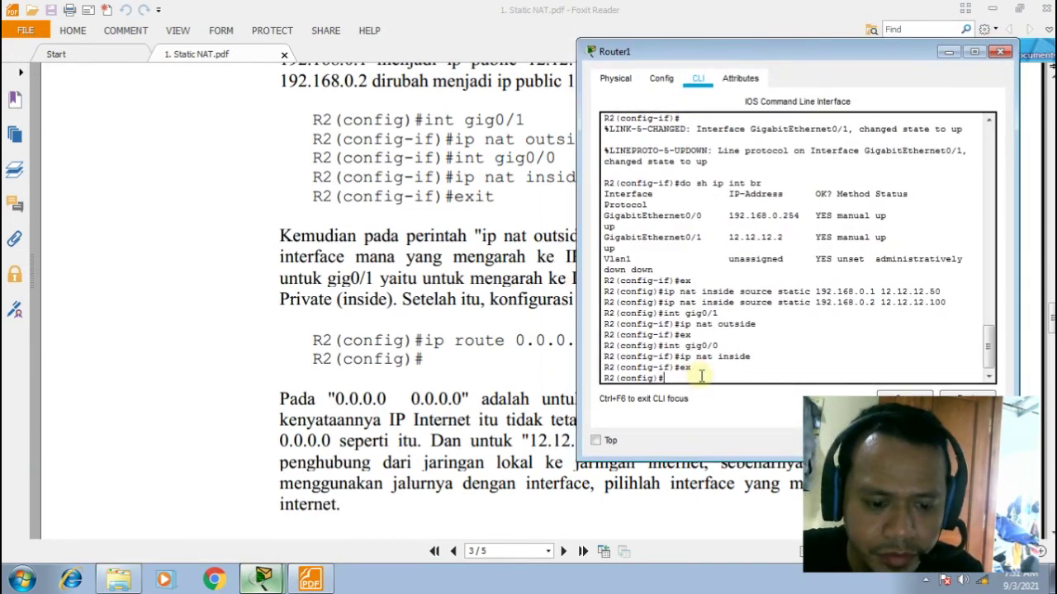
pyautogui.write('ut')
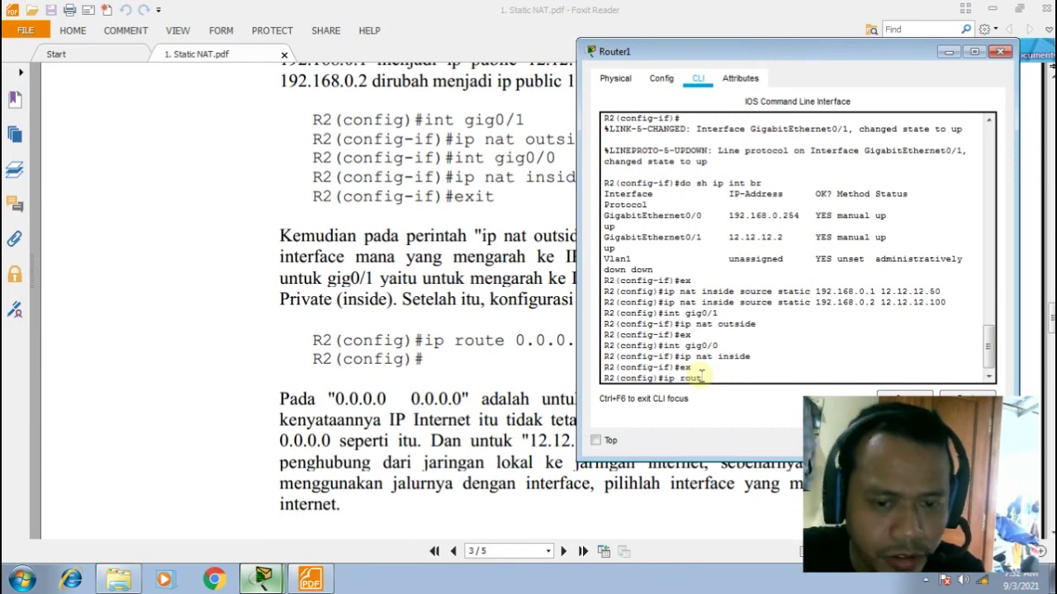
pyautogui.write('e 0.0')
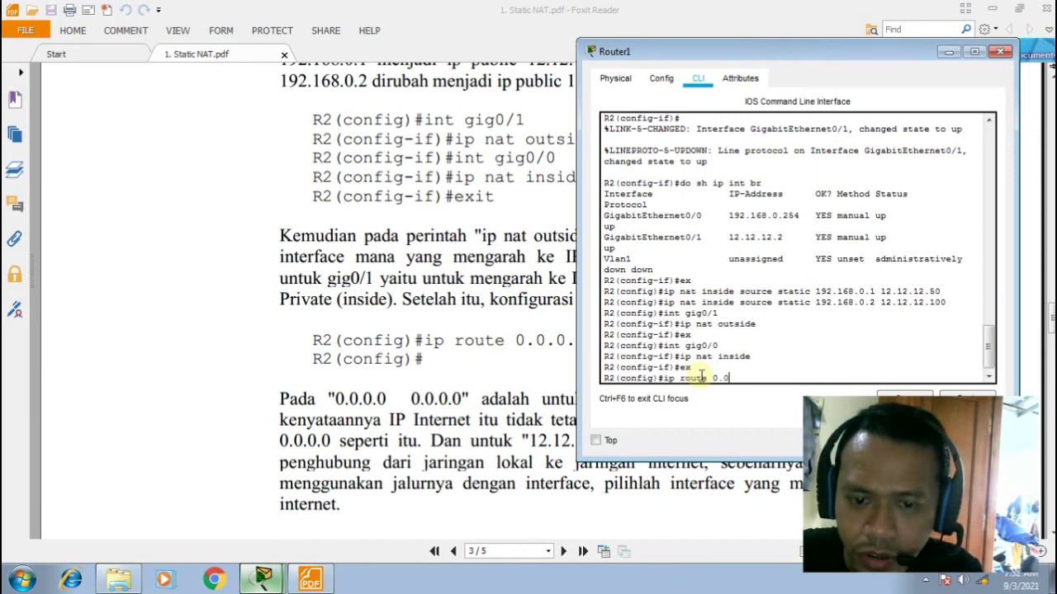
pyautogui.write('.0.0 0.0.0.0 12.12.12.1')
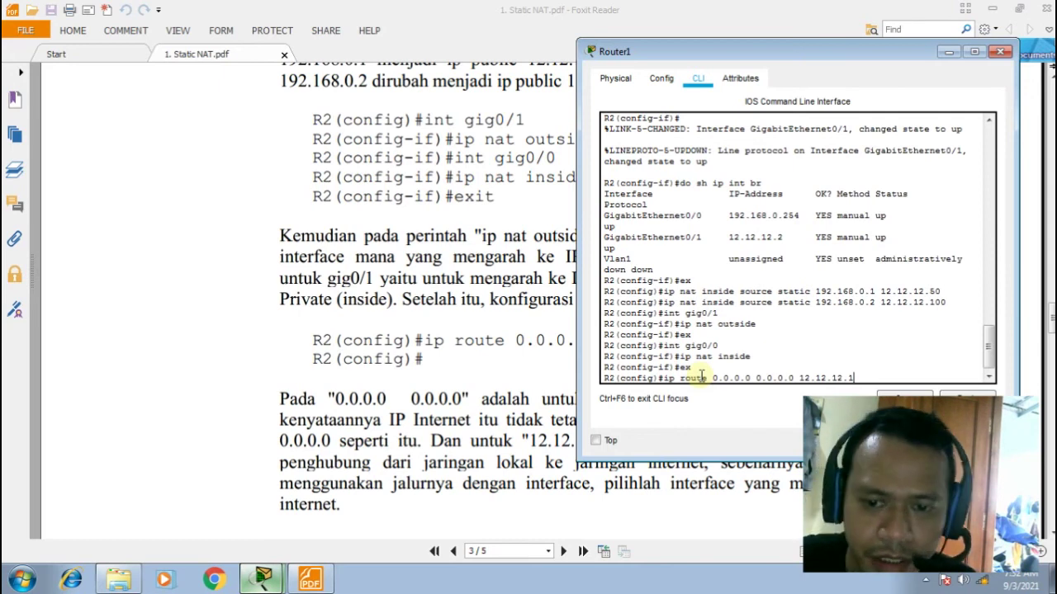
pyautogui.press('Return')
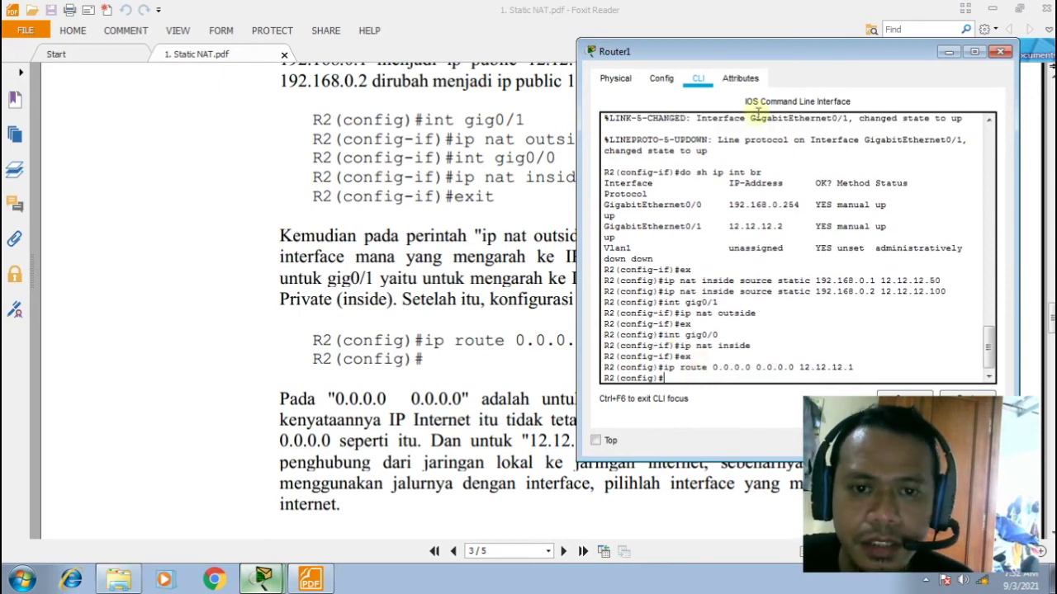
# Put Router1's window away and read the PDF's default route explanation and its section on testing the configuration
pyautogui.moveTo(780, 52); pyautogui.dragTo(665, 81)
pyautogui.click(880, 82)
pyautogui.scroll(-3, 450, 367)
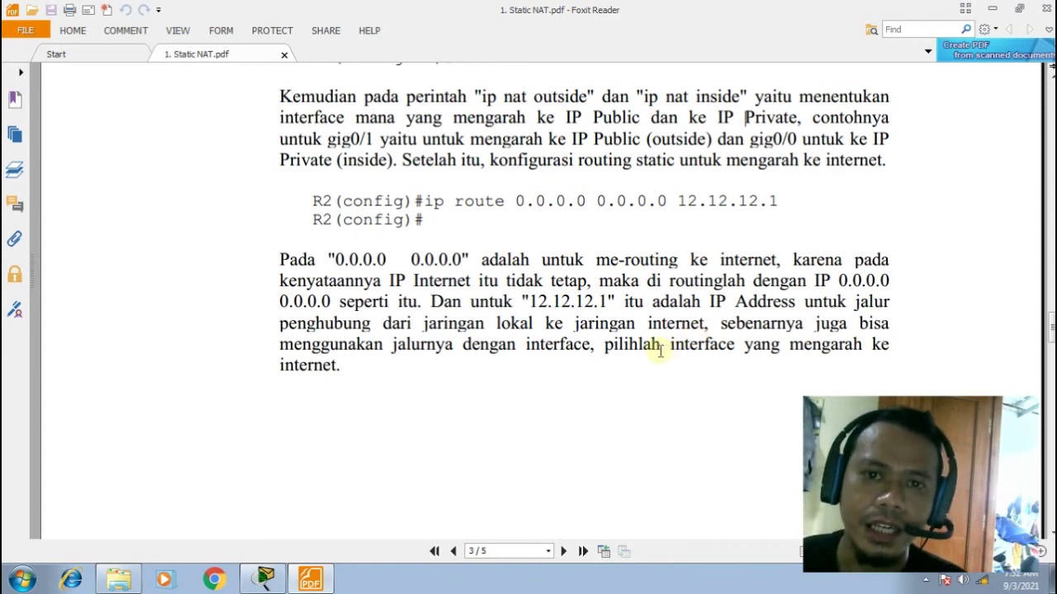
pyautogui.scroll(-8, 660, 351)
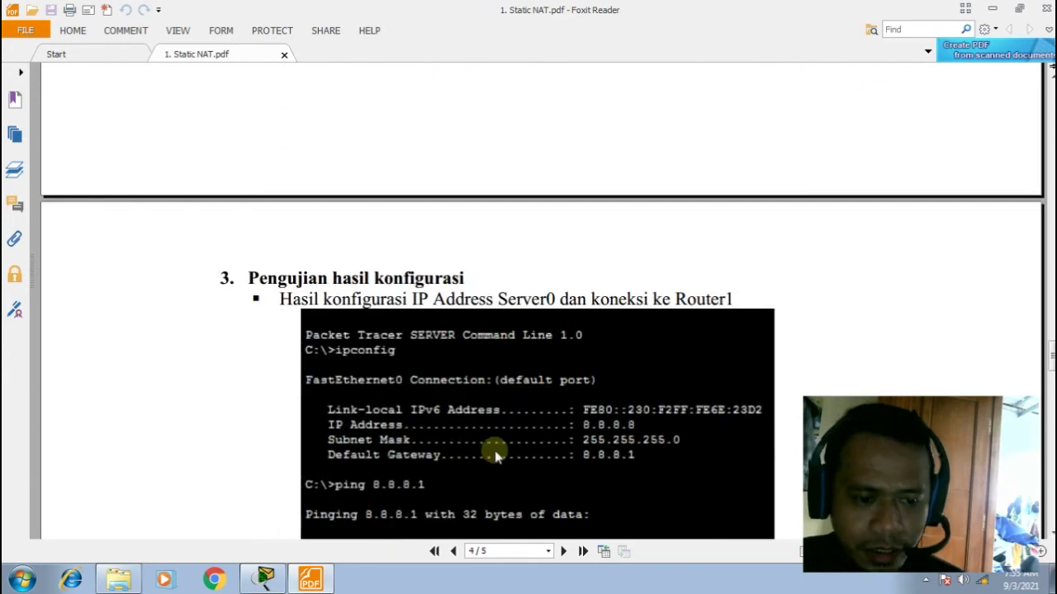
pyautogui.click(276, 583)
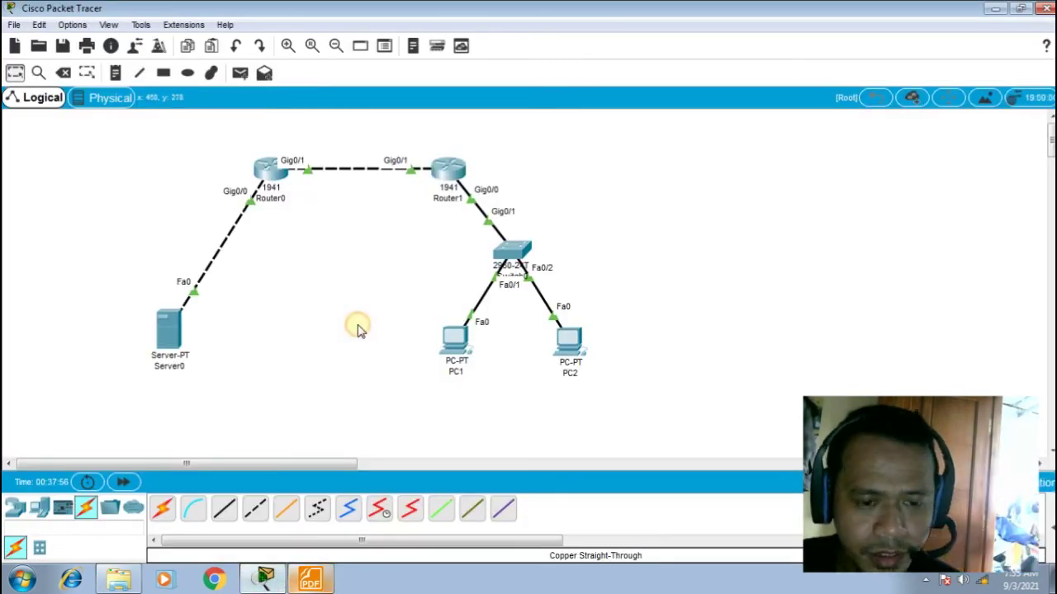
pyautogui.click(312, 581)
pyautogui.scroll(-2, 377, 446)
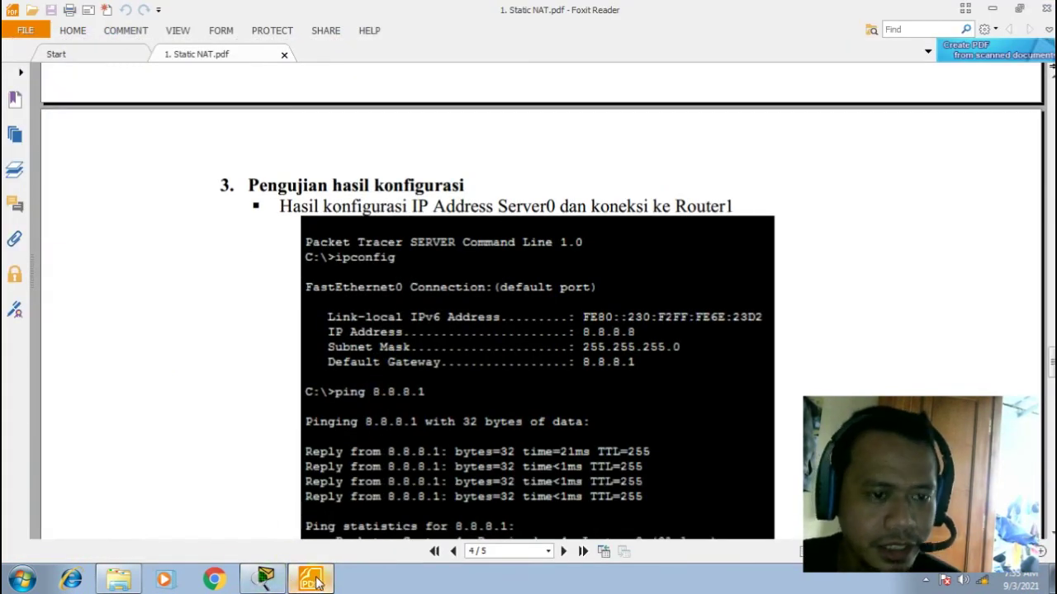
pyautogui.scroll(-6, 320, 511)
pyautogui.scroll(6, 318, 508)
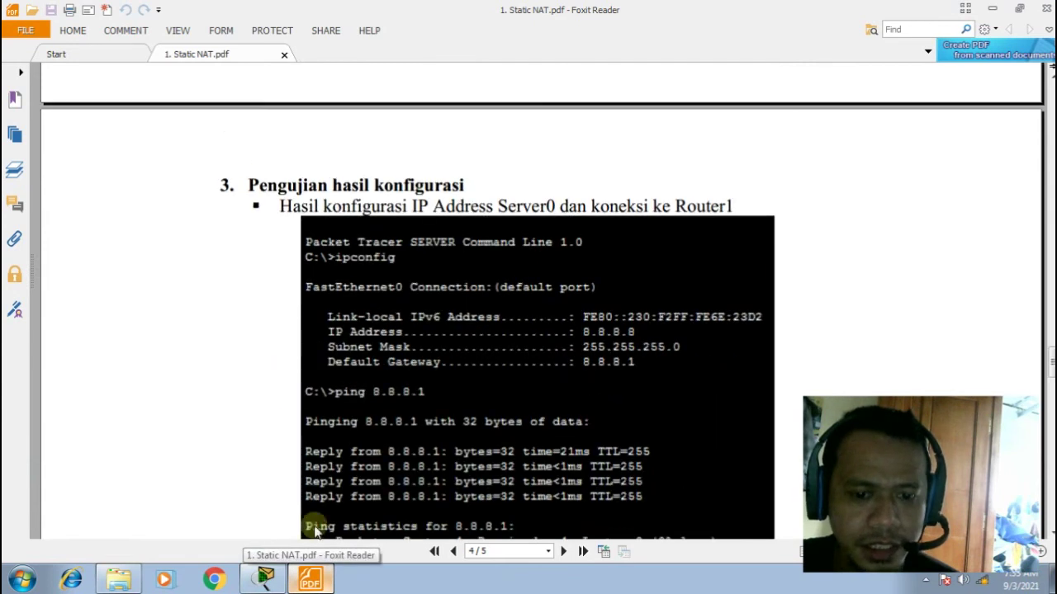
pyautogui.scroll(7, 302, 509)
pyautogui.scroll(-10, 302, 509)
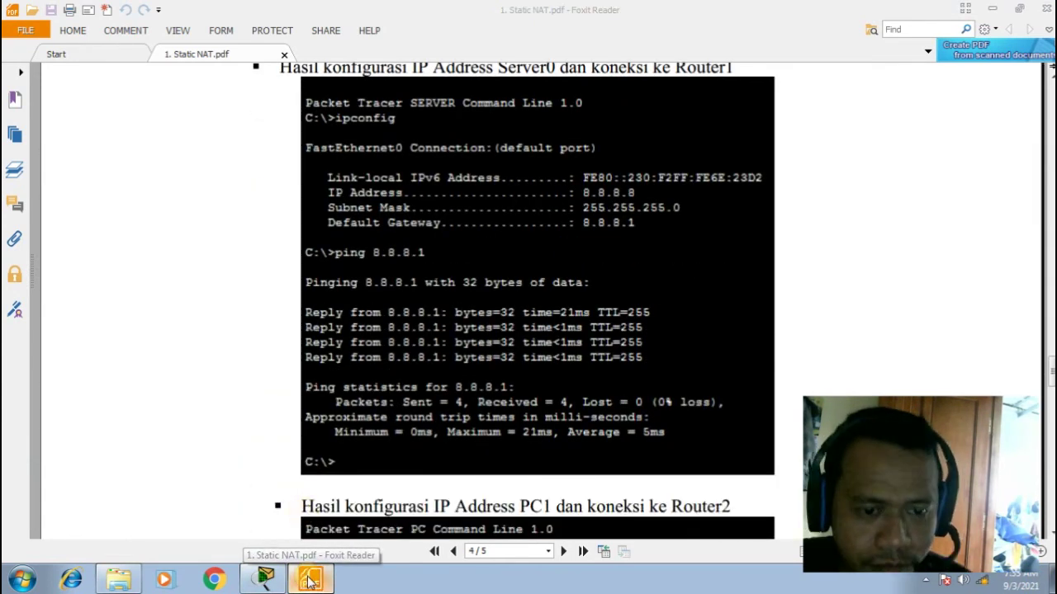
# Switch to Packet Tracer, ping 8.8.8.8 twice from PC1's Command Prompt, and close PC1's window
pyautogui.click(264, 580)
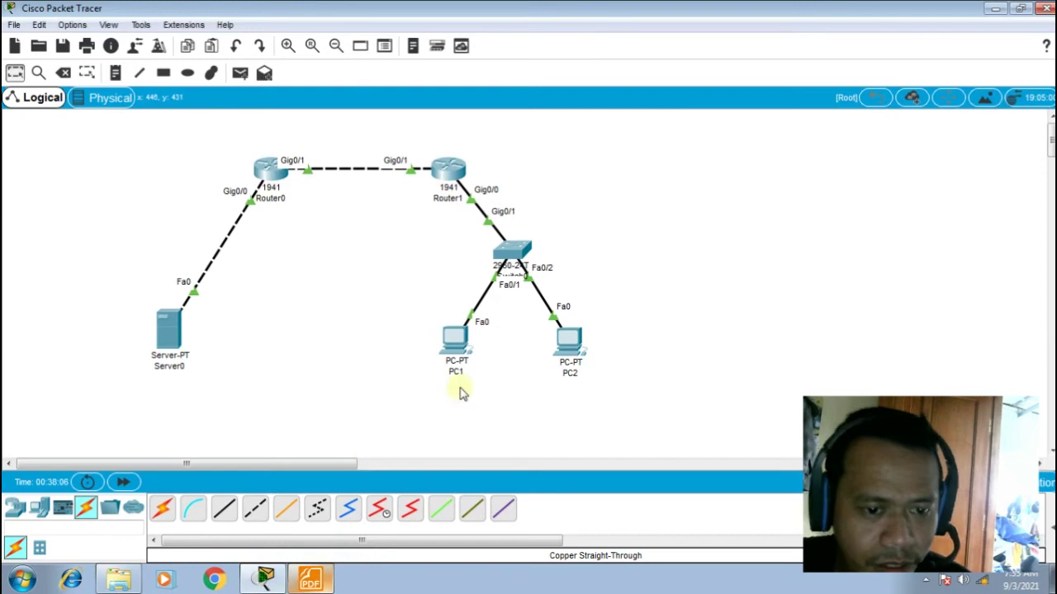
pyautogui.click(438, 348)
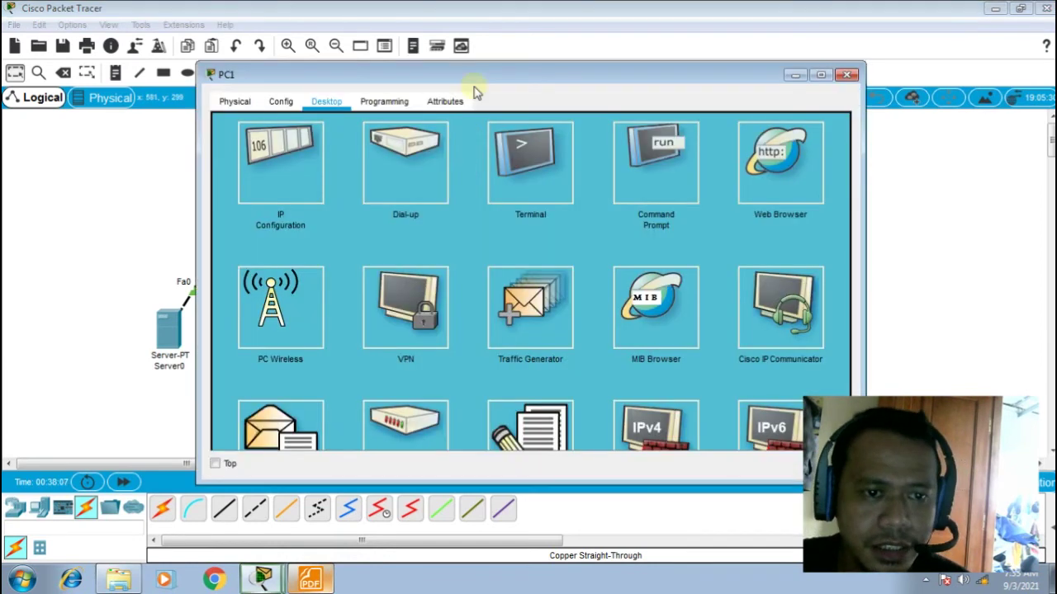
pyautogui.moveTo(550, 73); pyautogui.dragTo(721, 53)
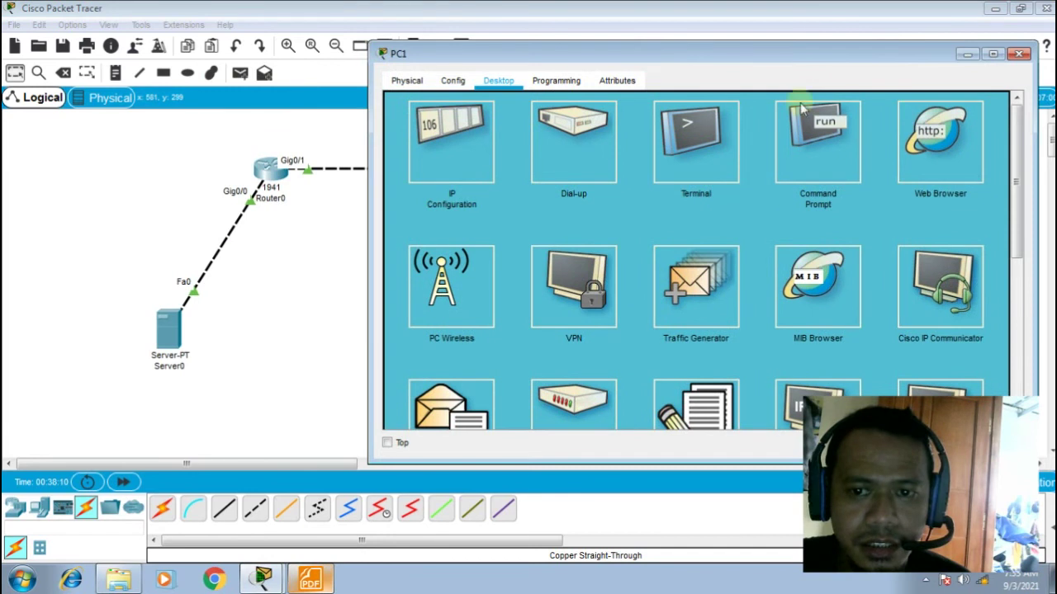
pyautogui.click(825, 139)
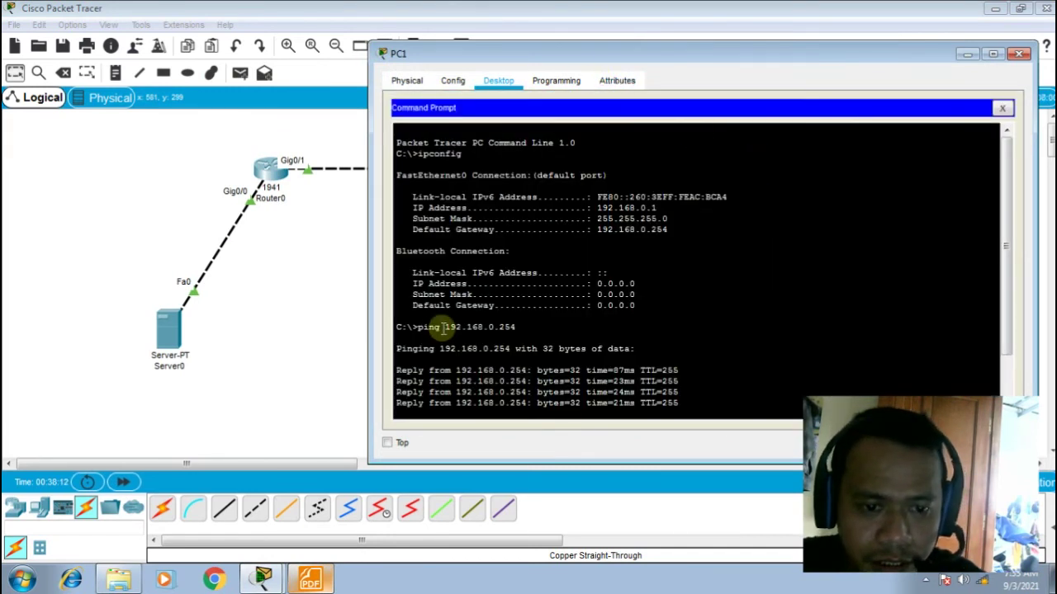
pyautogui.moveTo(529, 52); pyautogui.dragTo(545, 38)
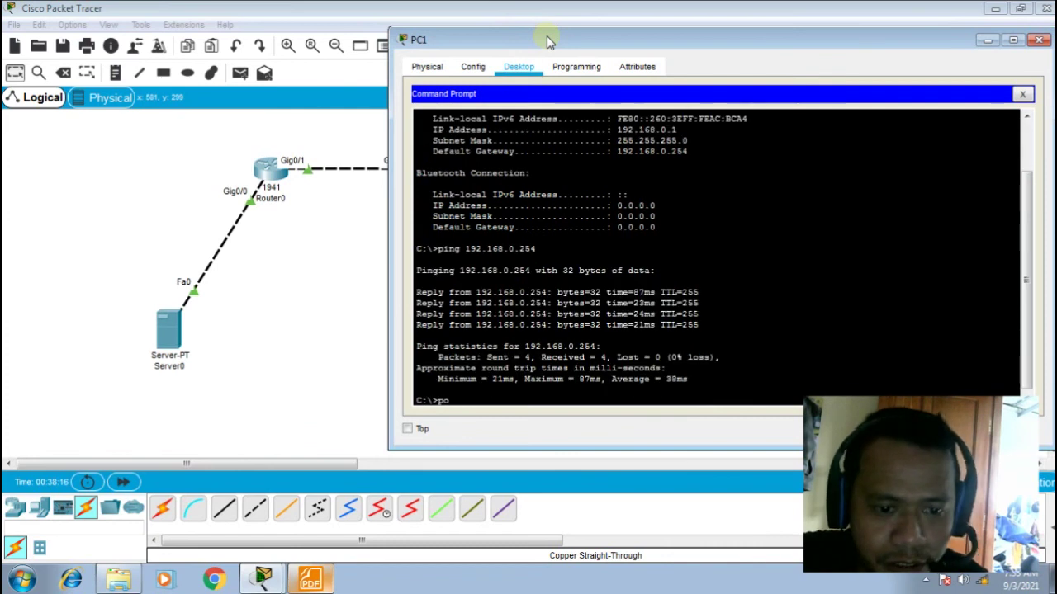
pyautogui.write('ping')
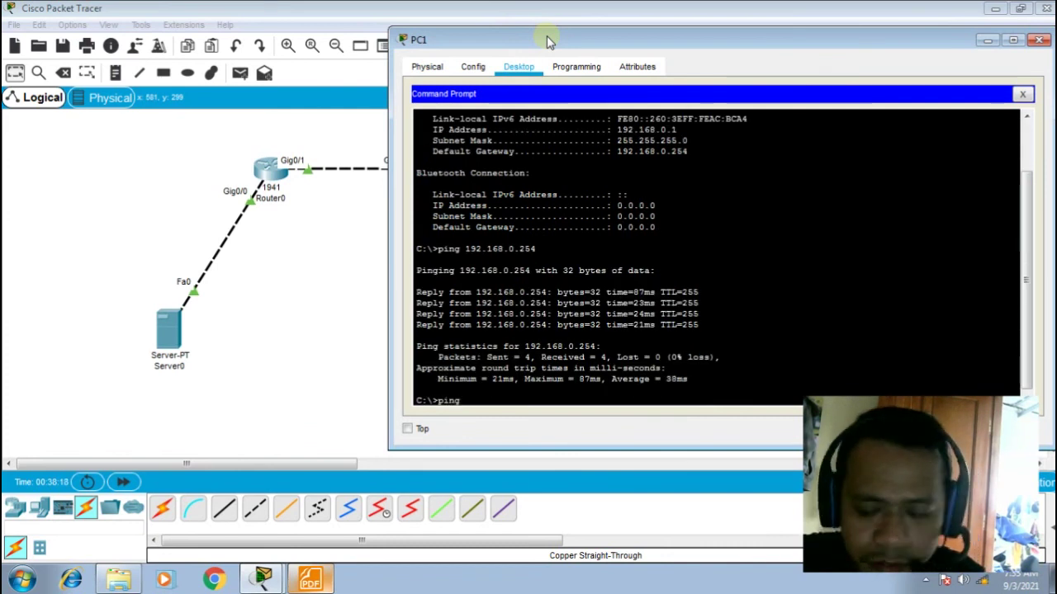
pyautogui.write(' 8.8.8.8')
pyautogui.press('Return')
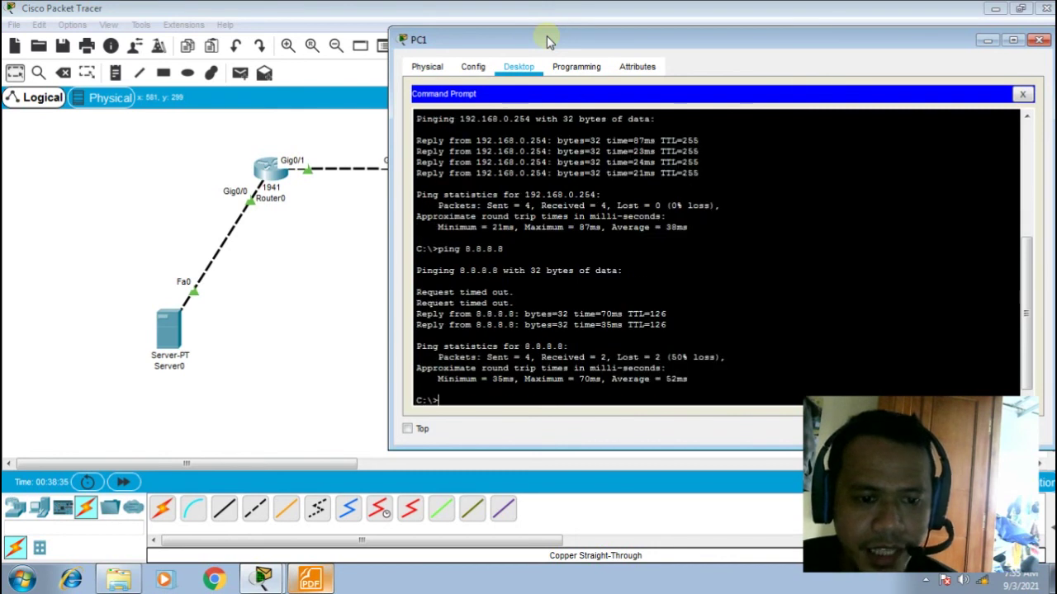
pyautogui.press('Up')
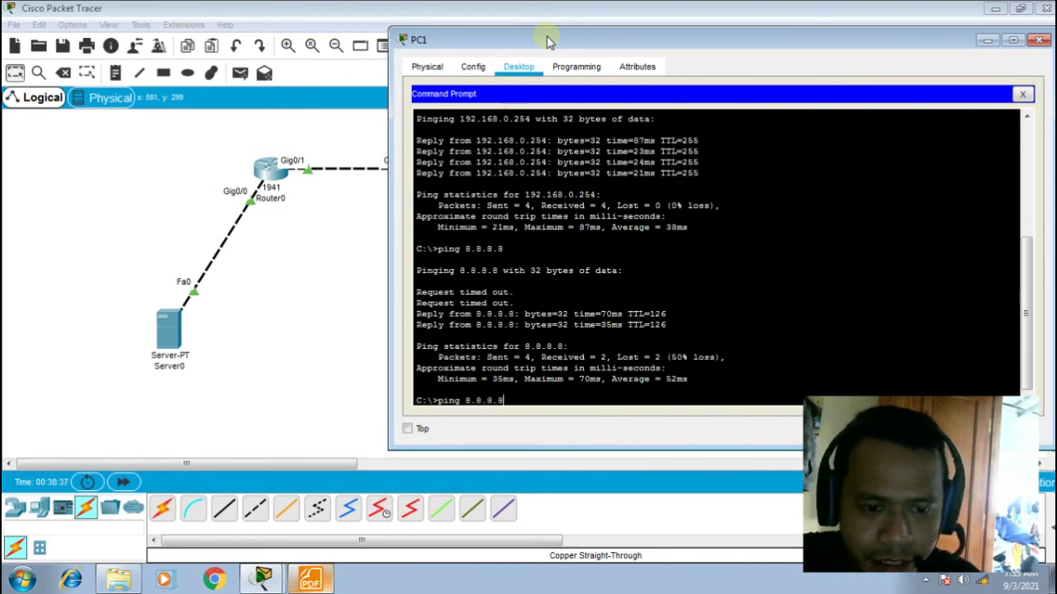
pyautogui.press('Return')
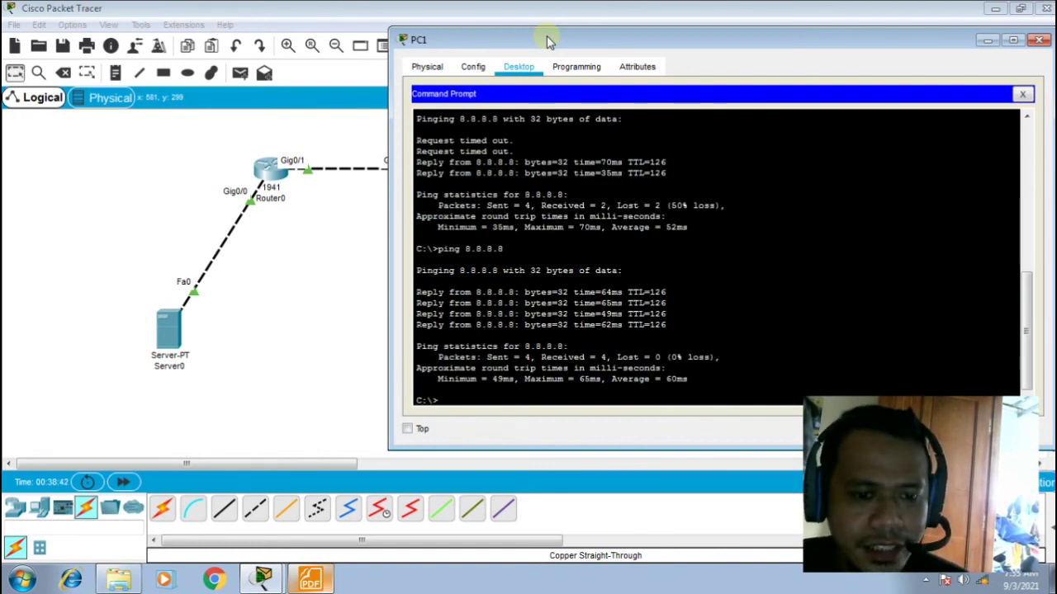
pyautogui.click(1038, 43)
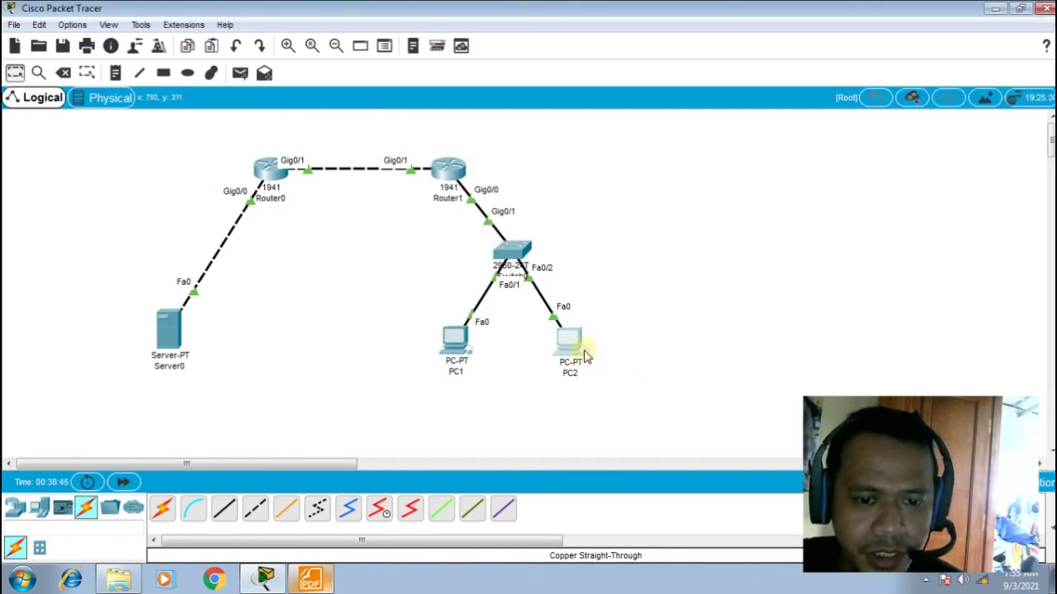
# Ping 8.8.8.8 from PC2's Command Prompt
pyautogui.click(585, 356)
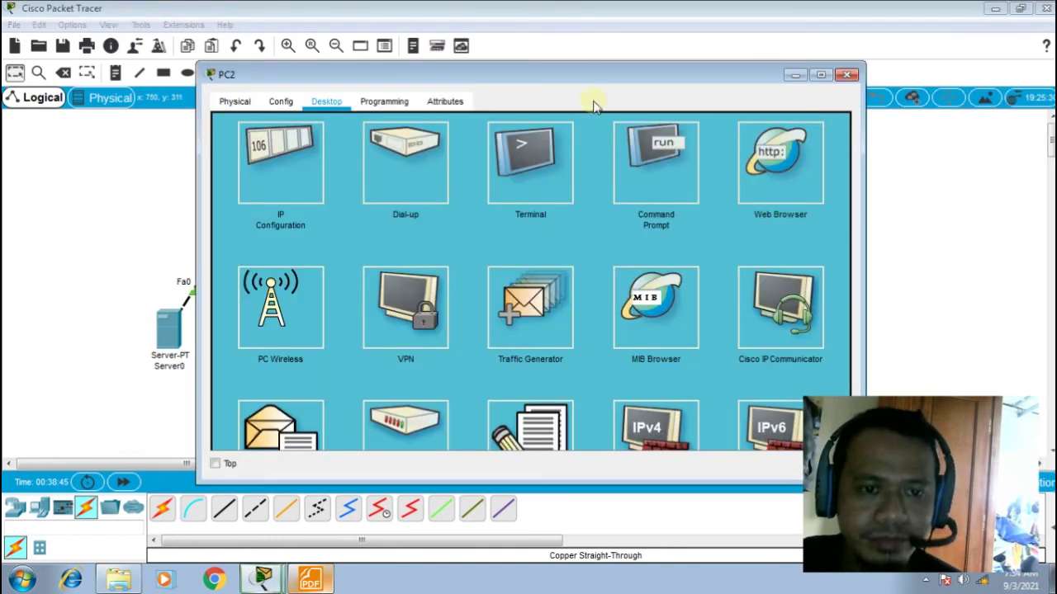
pyautogui.click(648, 164)
pyautogui.moveTo(592, 78); pyautogui.dragTo(652, 14)
pyautogui.write('ping 8.8.')
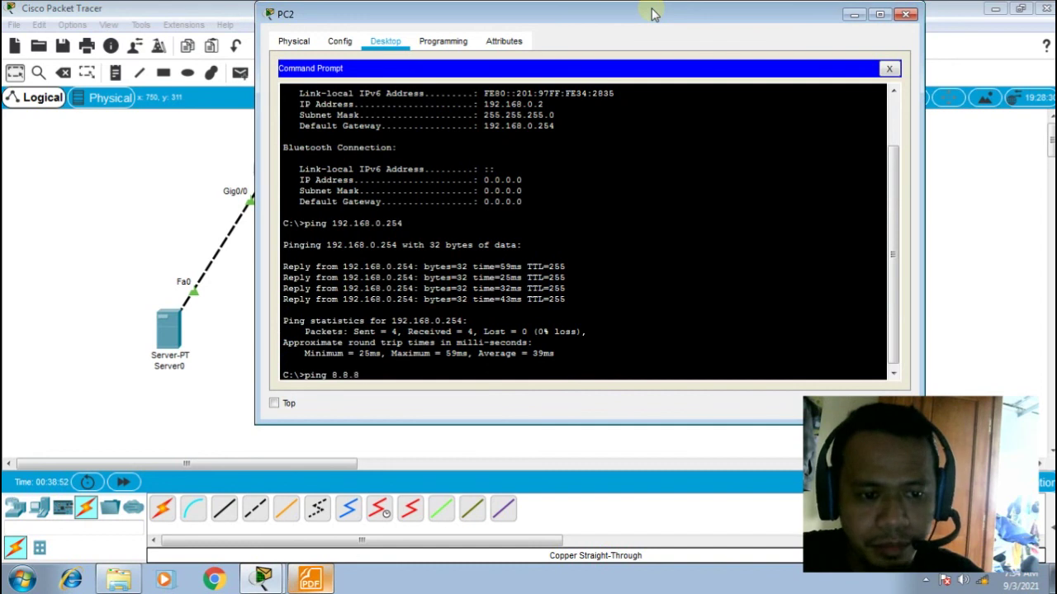
pyautogui.write('8.8')
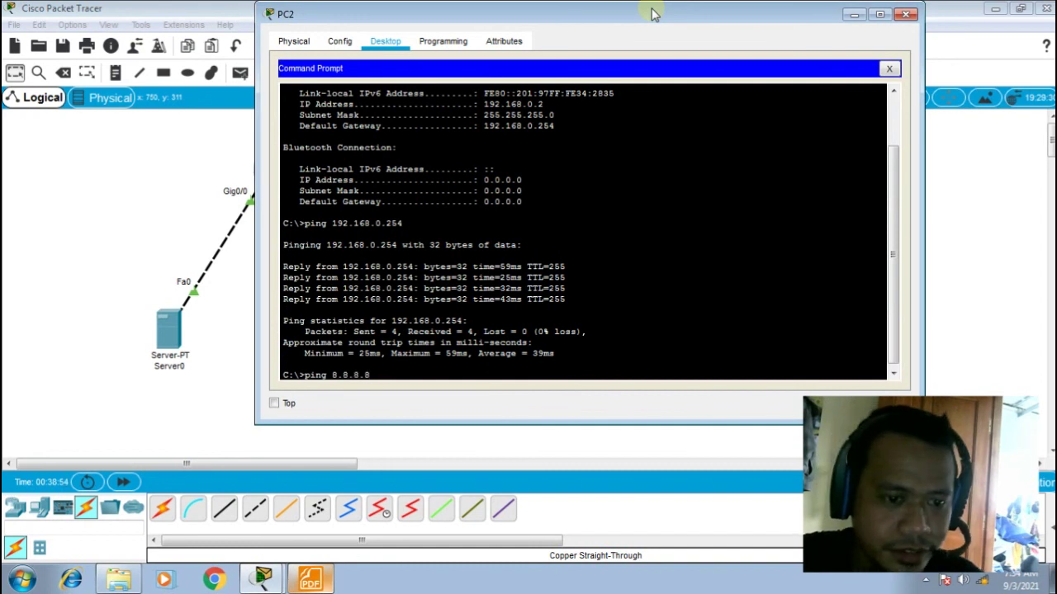
pyautogui.press('Return')
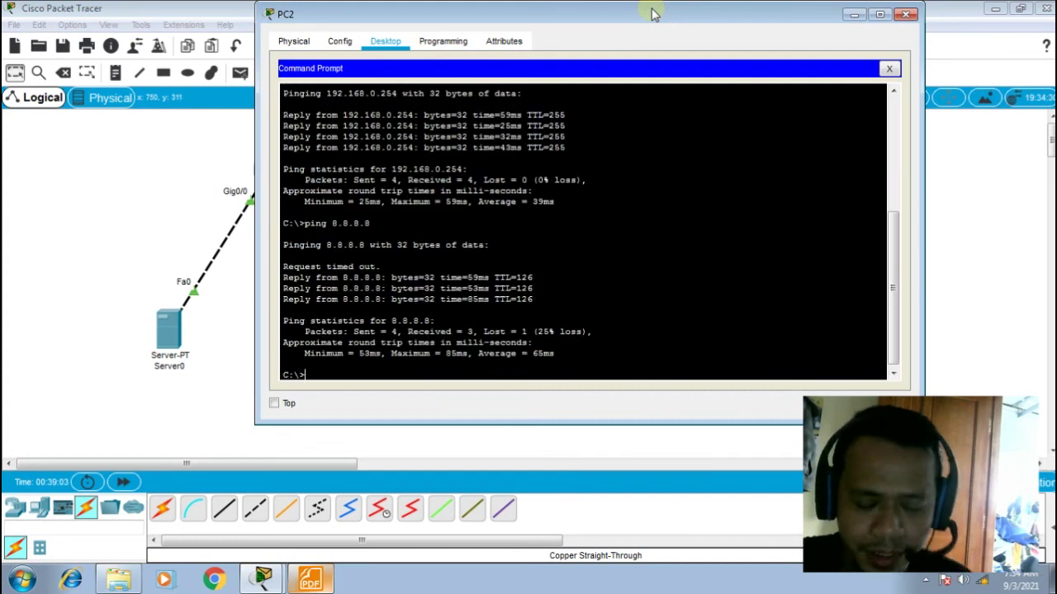
# Repeat the ping to 8.8.8.8 from PC2's Command Prompt and close PC2's window
pyautogui.press('Up')
pyautogui.press('Return')
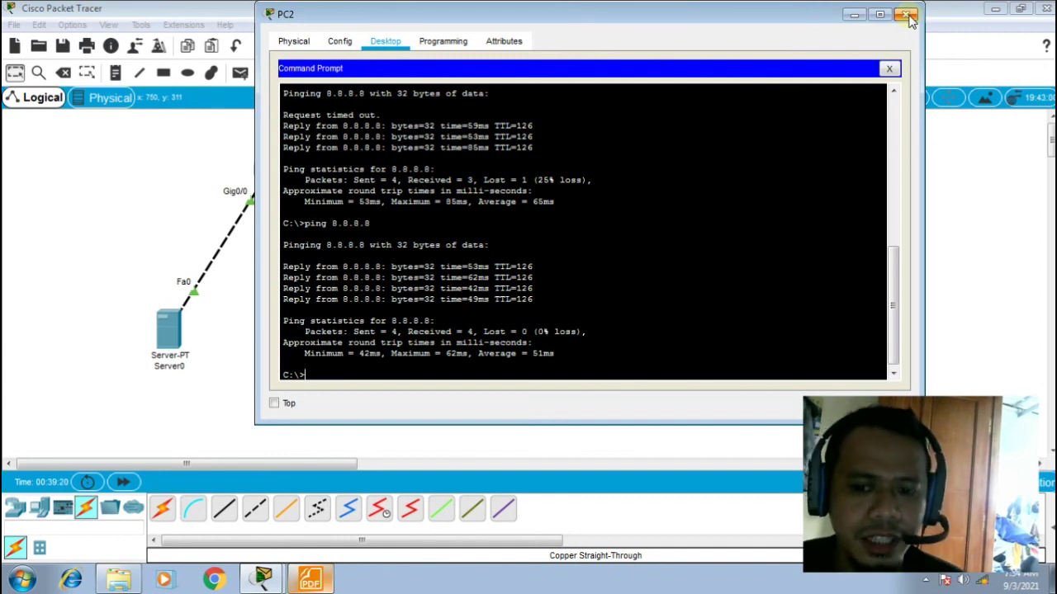
pyautogui.click(905, 15)
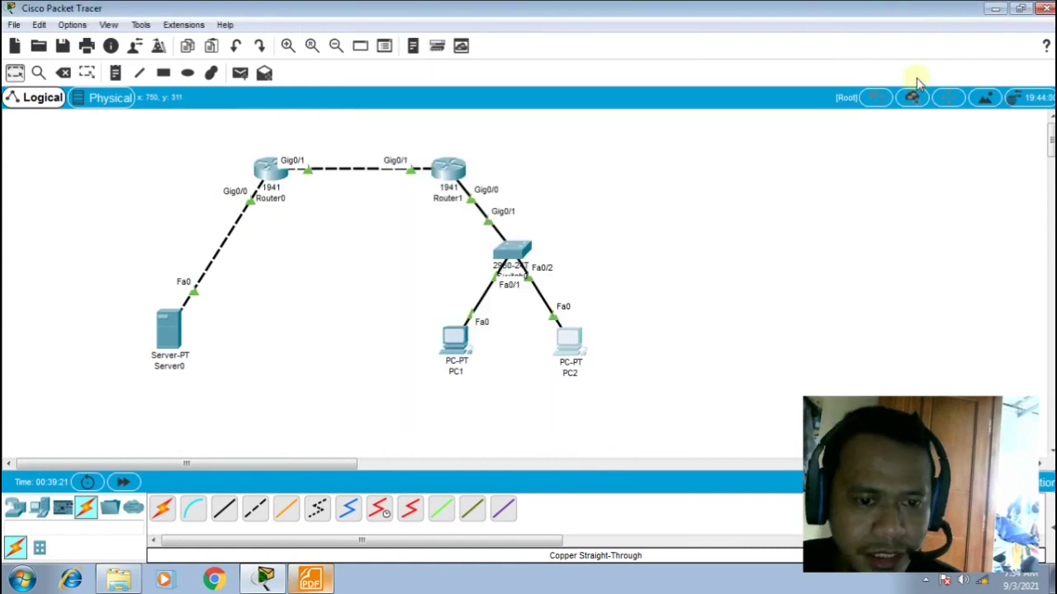
# Switch to the Static NAT PDF in Foxit Reader and read the section on checking the NAT configuration on Router2
pyautogui.click(302, 582)
pyautogui.scroll(-10, 432, 386)
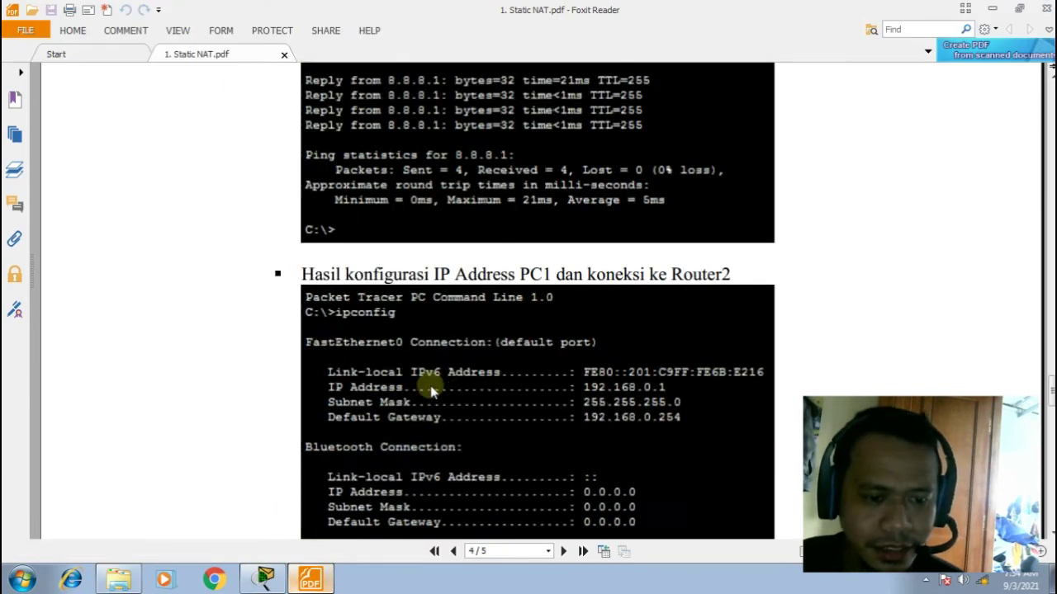
pyautogui.scroll(-15, 432, 388)
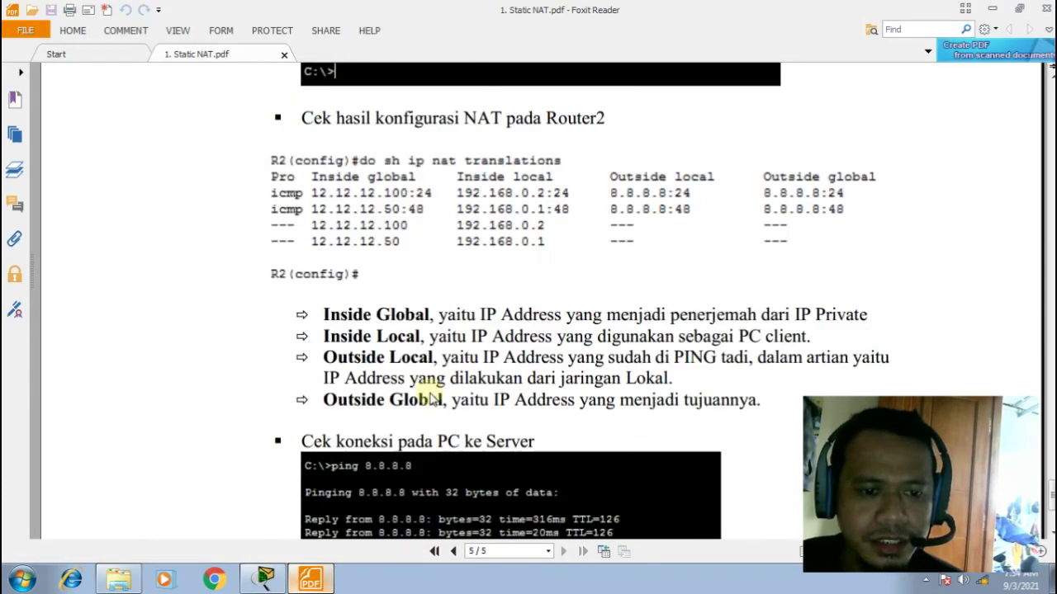
pyautogui.scroll(-3, 432, 398)
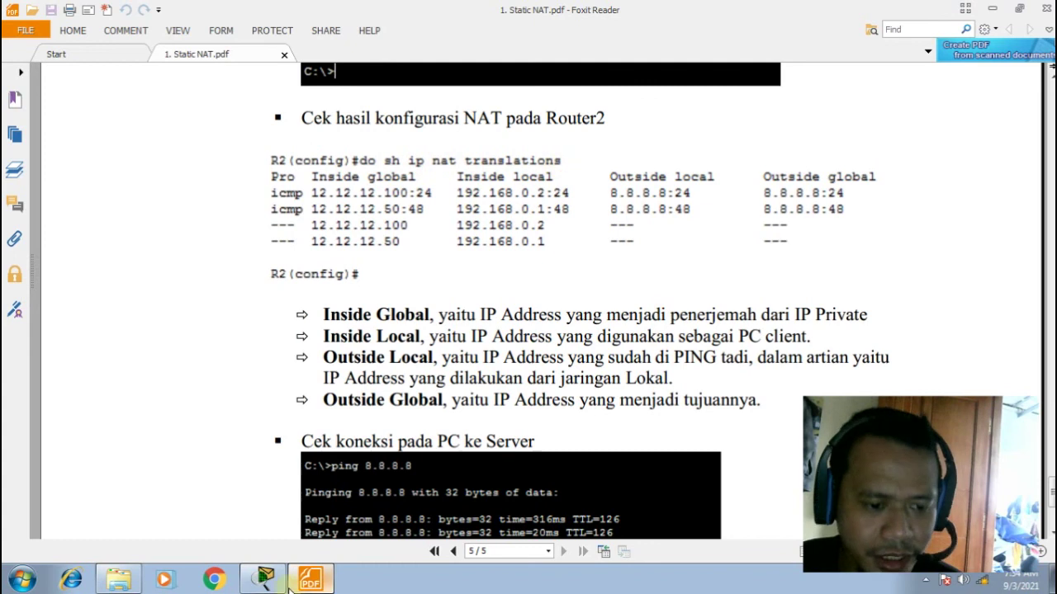
# Switch to Packet Tracer, run "do sh ip nat translations" in Router1's CLI, and widen its window so each table row fits on one line
pyautogui.click(251, 584)
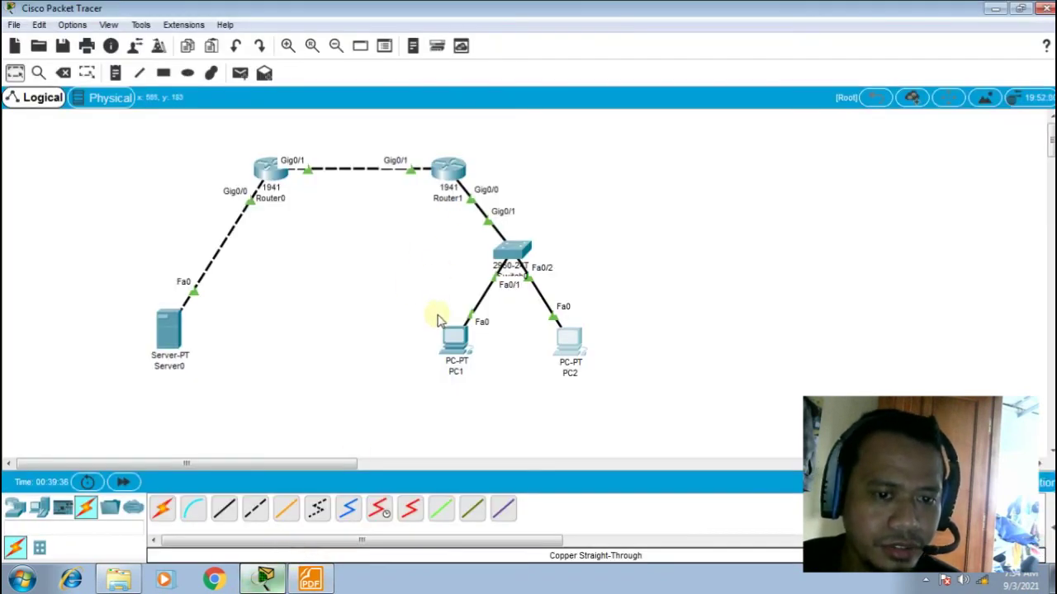
pyautogui.click(453, 172)
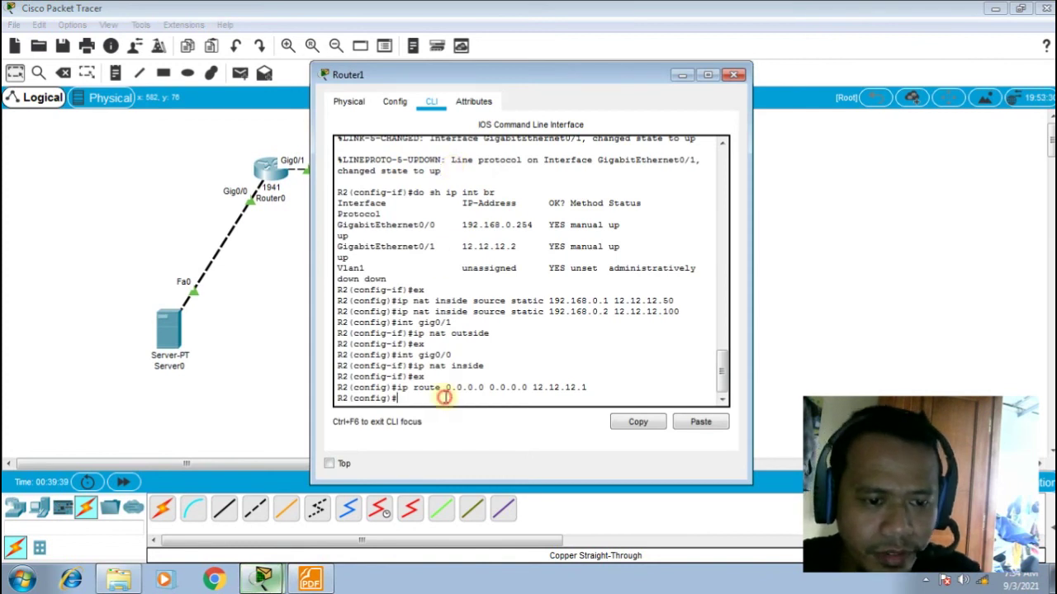
pyautogui.write('do s')
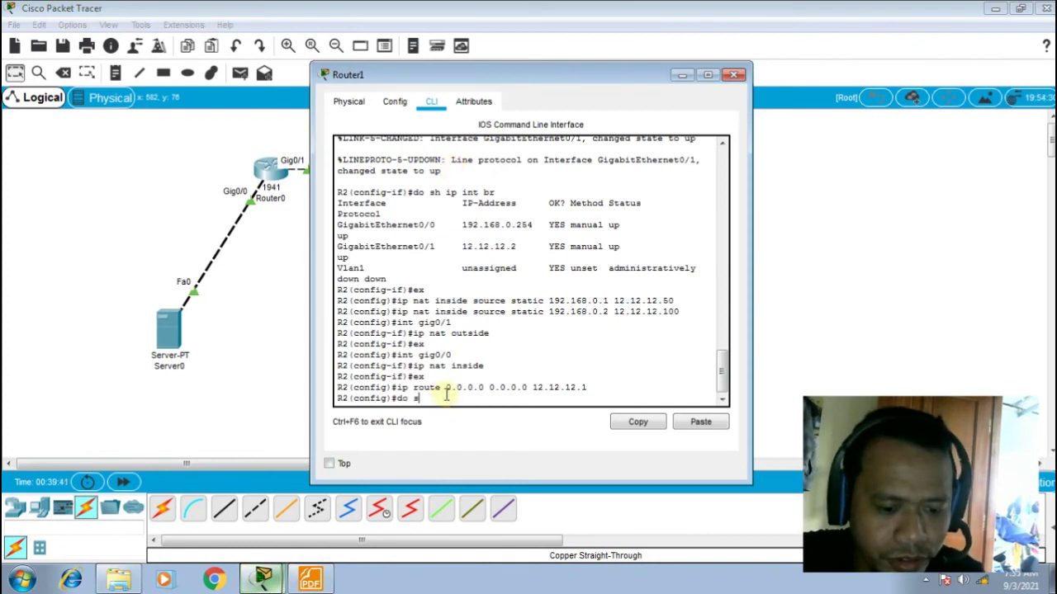
pyautogui.write('h ip nat')
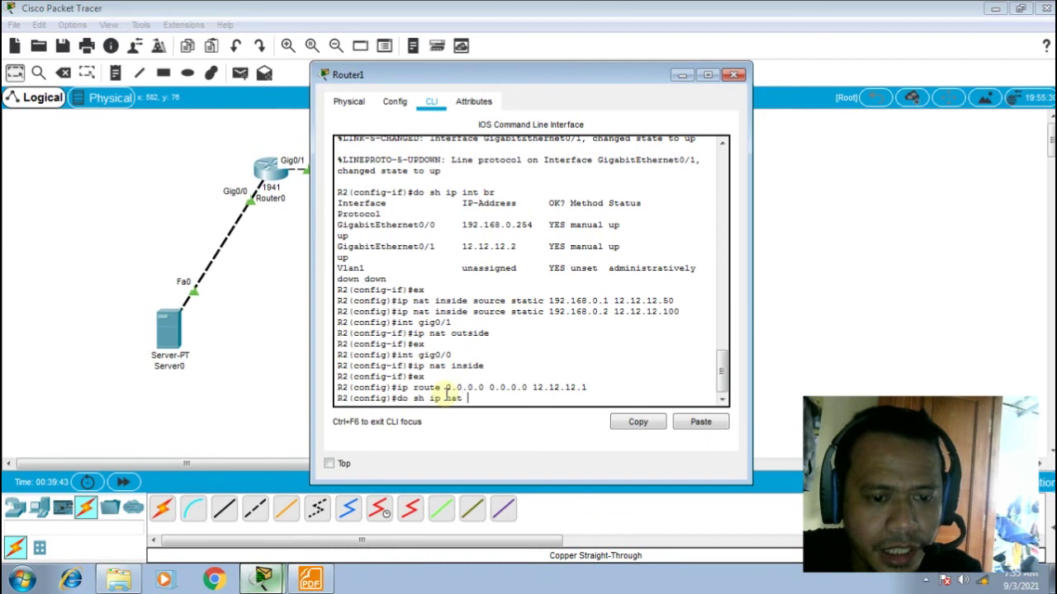
pyautogui.click(310, 578)
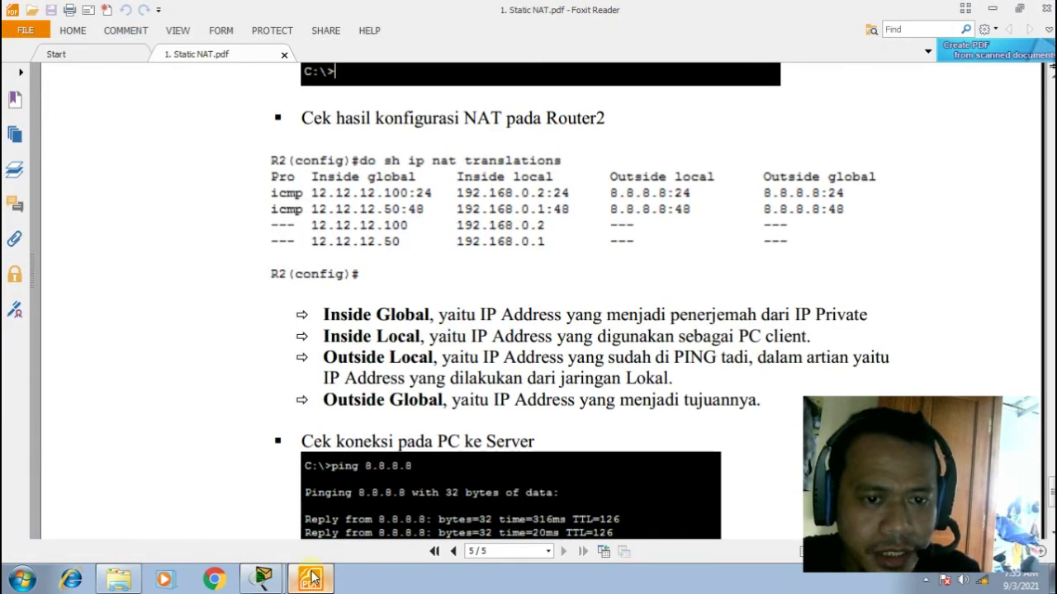
pyautogui.click(310, 577)
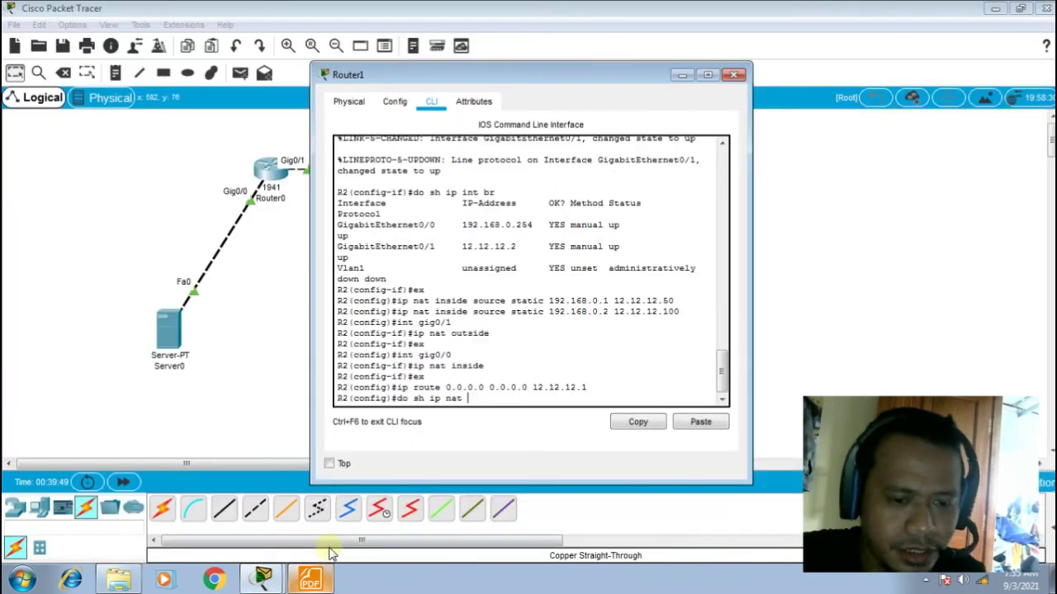
pyautogui.write('translation')
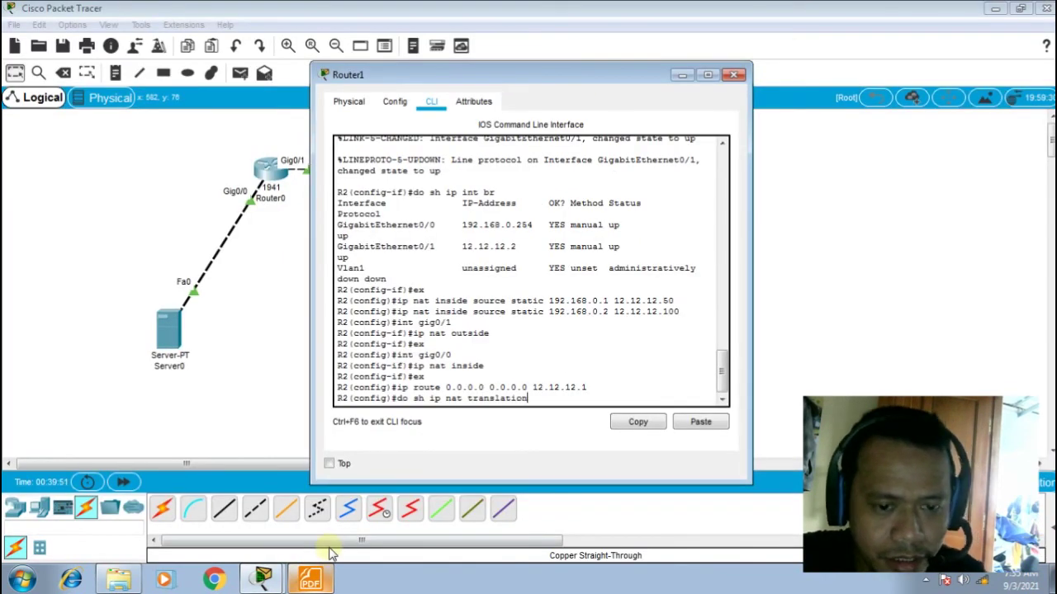
pyautogui.write('s')
pyautogui.press('Return')
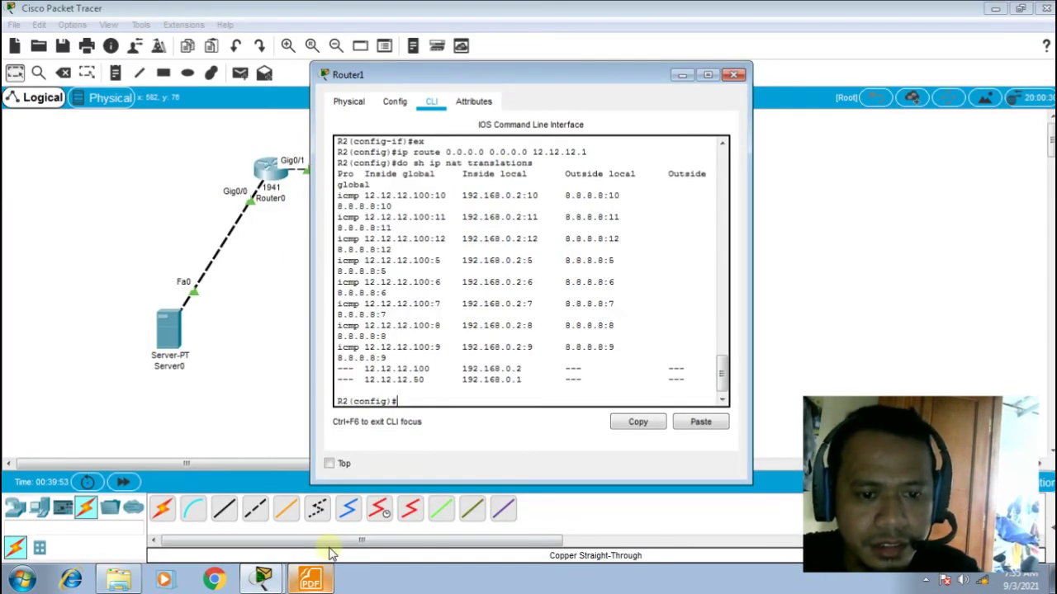
pyautogui.moveTo(751, 236); pyautogui.dragTo(821, 232)
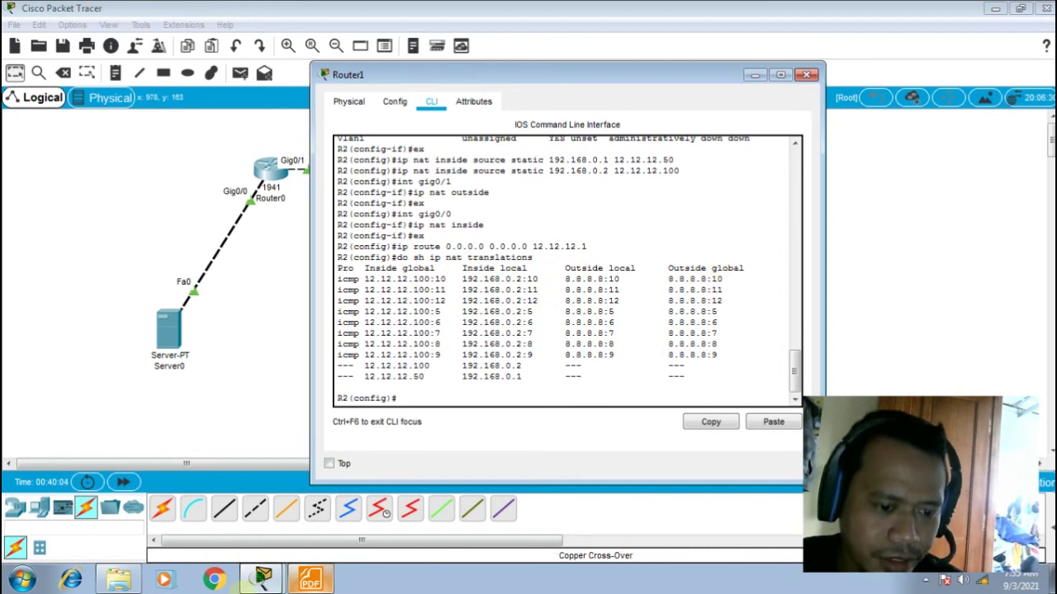
# Compare Router1's NAT translation table with the PDF's inside/outside address definitions and server ping check, and close Router1's window in Packet Tracer
pyautogui.click(310, 579)
pyautogui.scroll(-3, 403, 353)
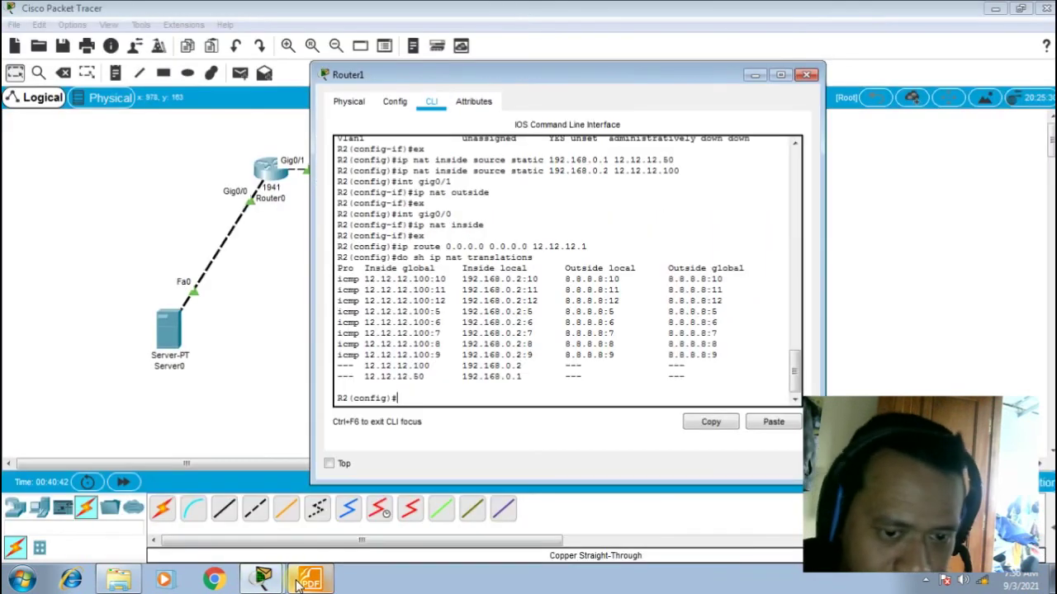
pyautogui.click(263, 580)
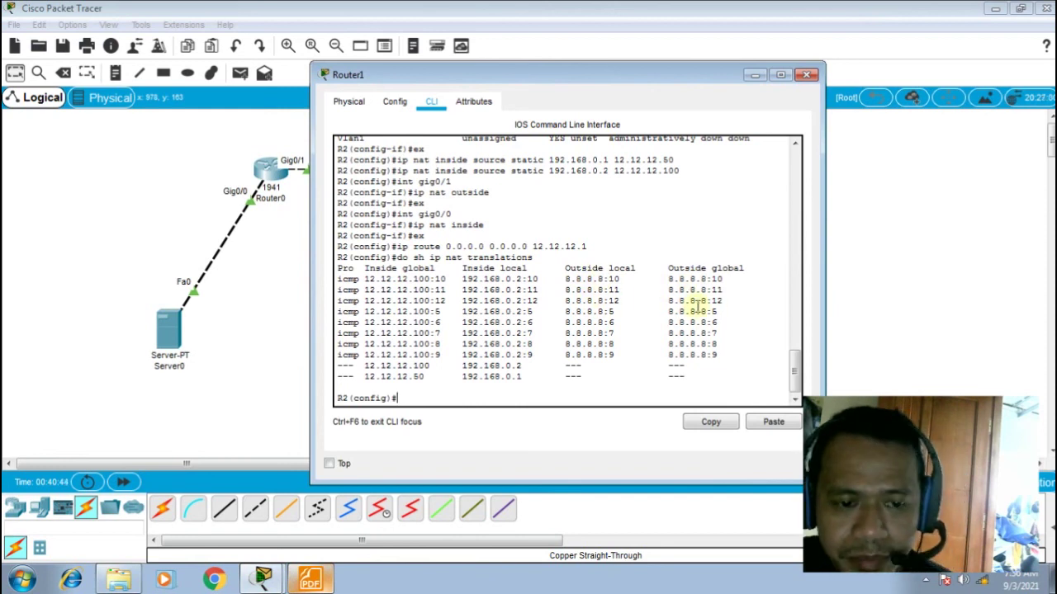
pyautogui.click(319, 582)
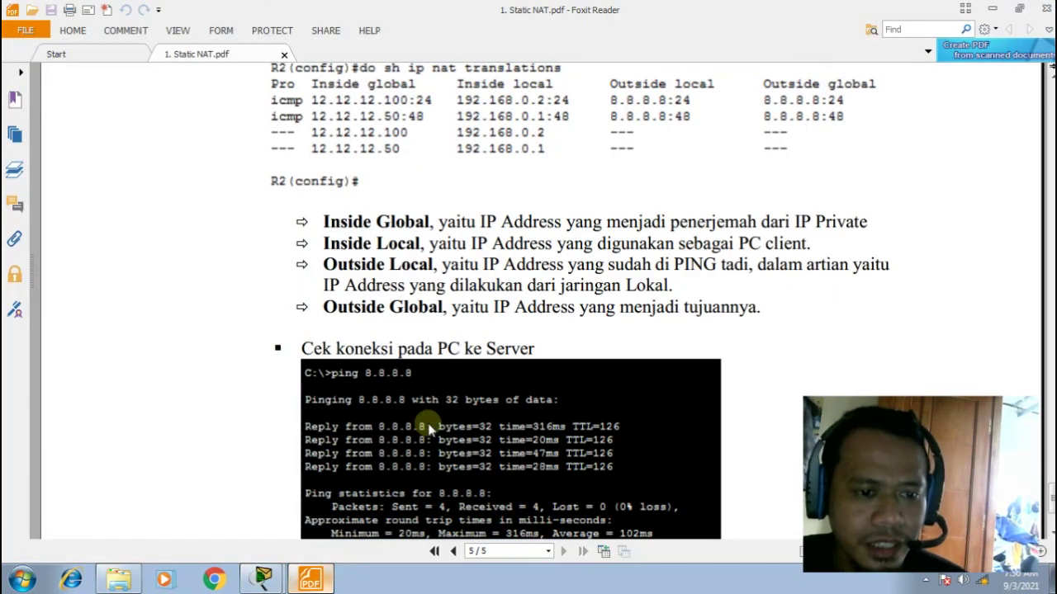
pyautogui.scroll(-1, 396, 495)
pyautogui.click(319, 583)
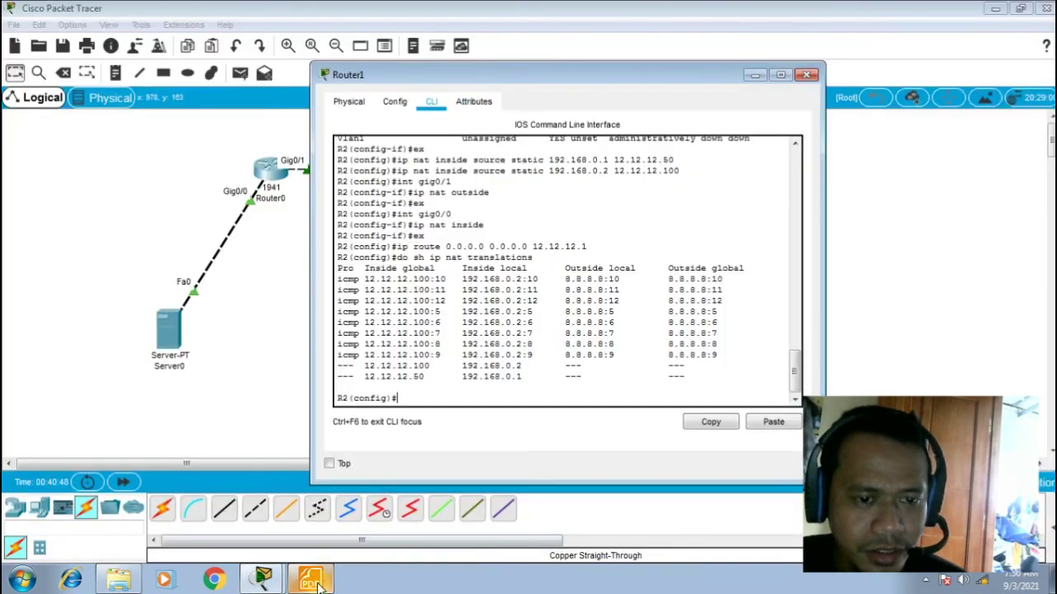
pyautogui.moveTo(591, 79); pyautogui.dragTo(505, 79)
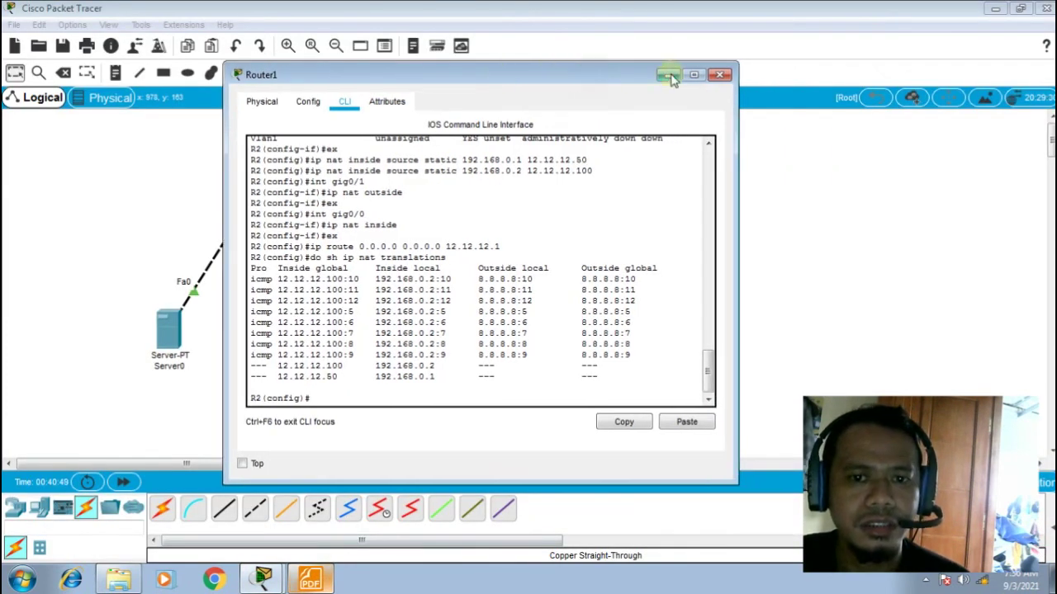
pyautogui.click(721, 75)
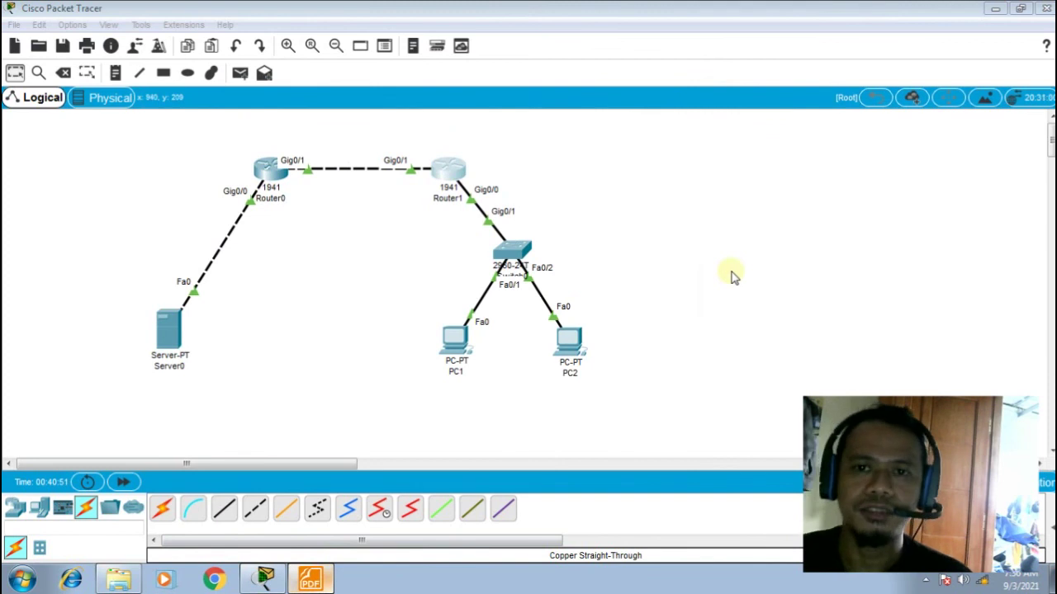